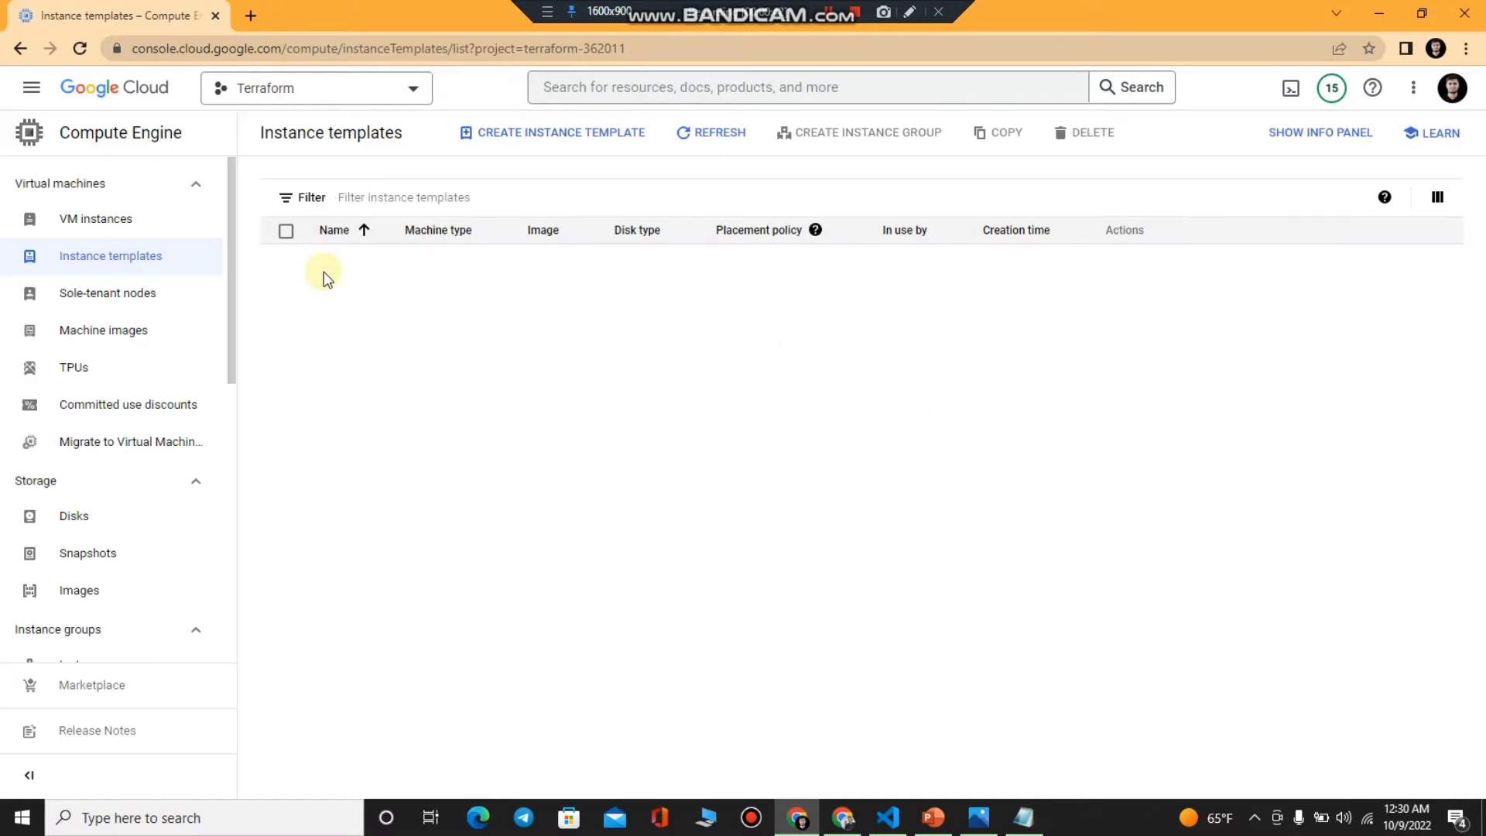
Step: Start a new instance template and name it instance-template-with-startup-script
click(762, 655)
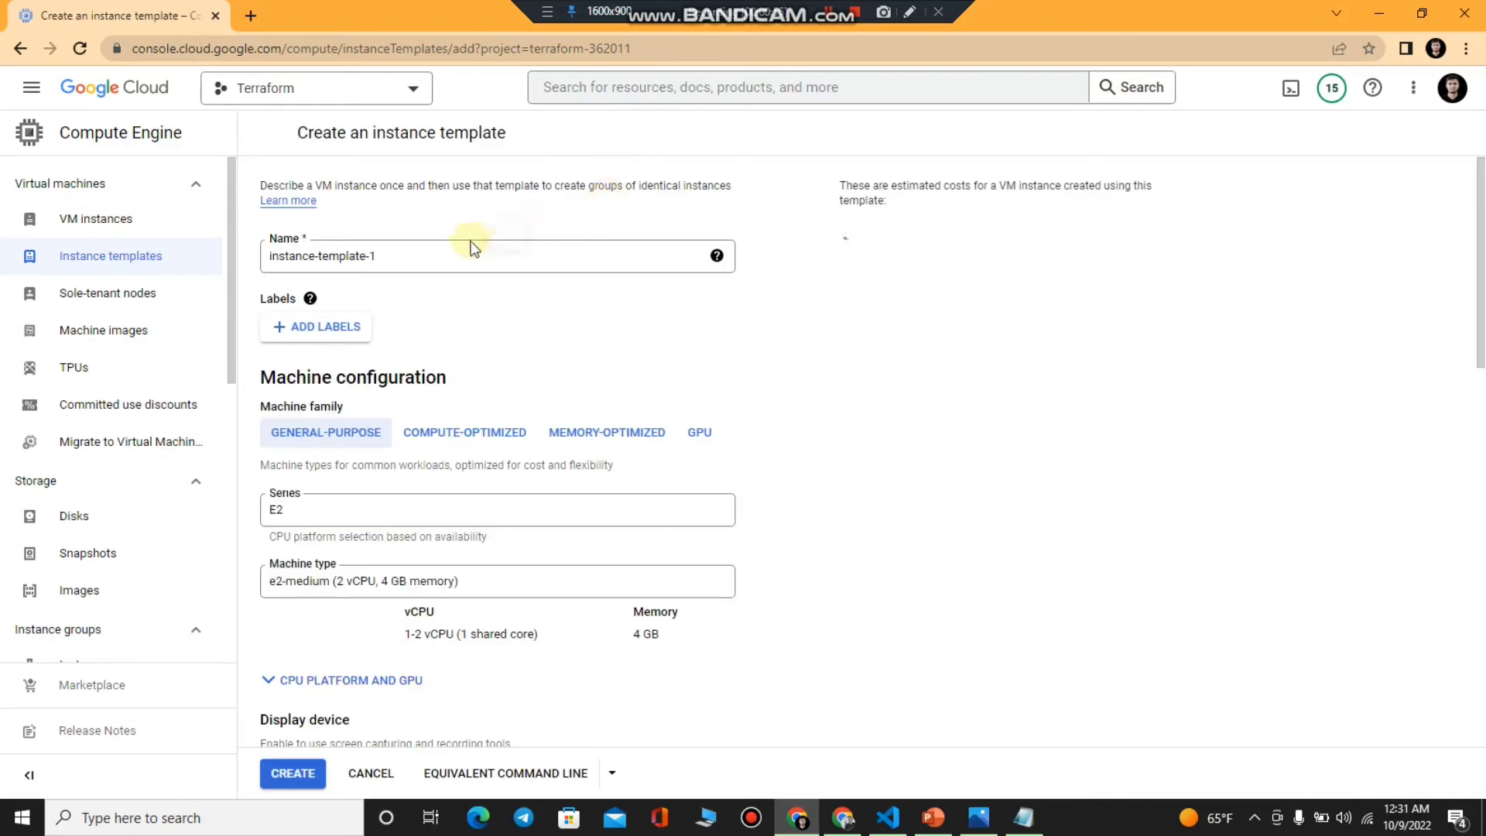
click(429, 249)
drag(389, 254, 186, 262)
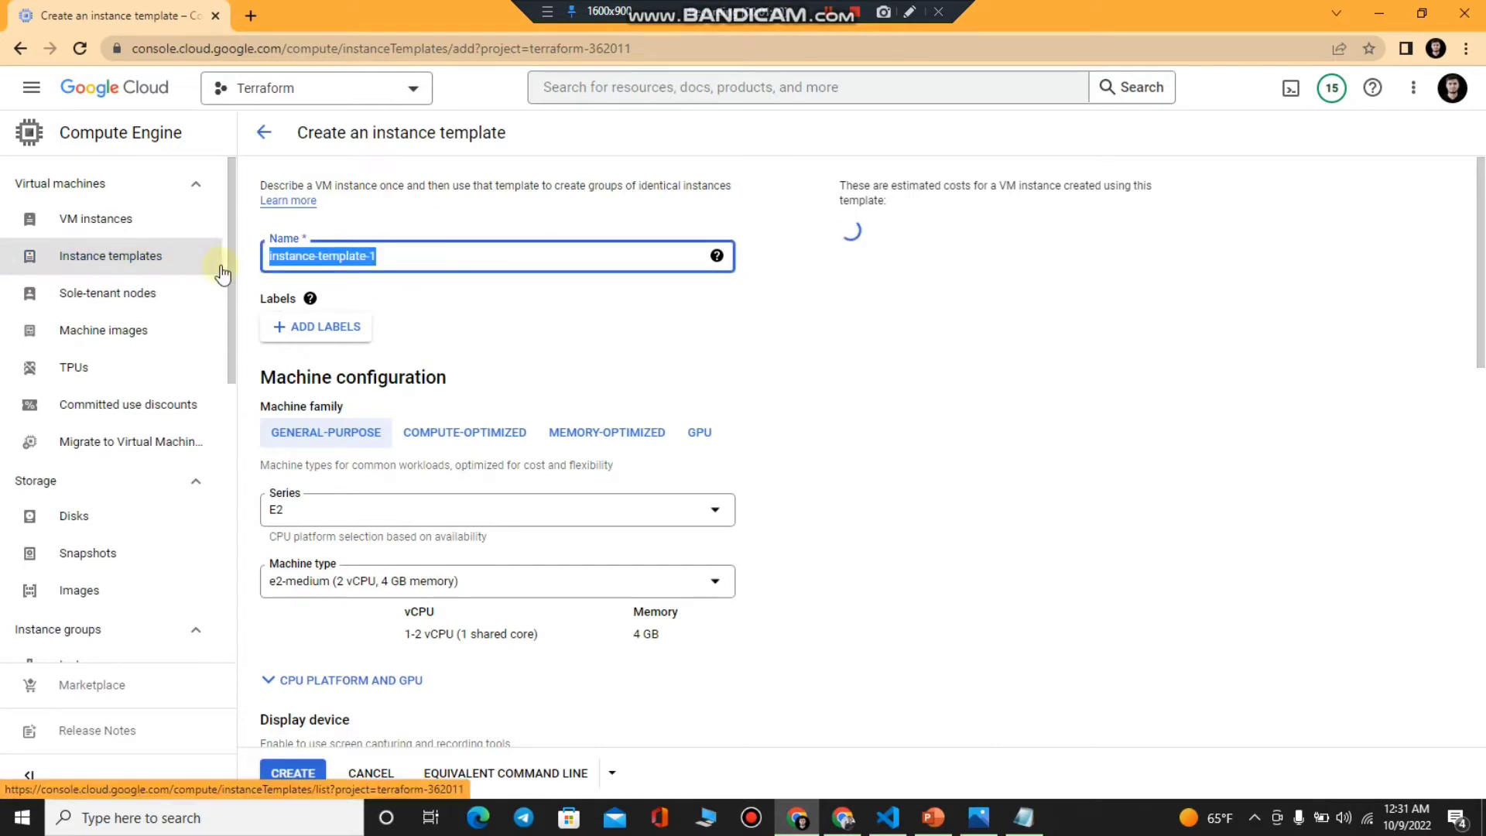
key(End)
key(BackSpace)
text(w)
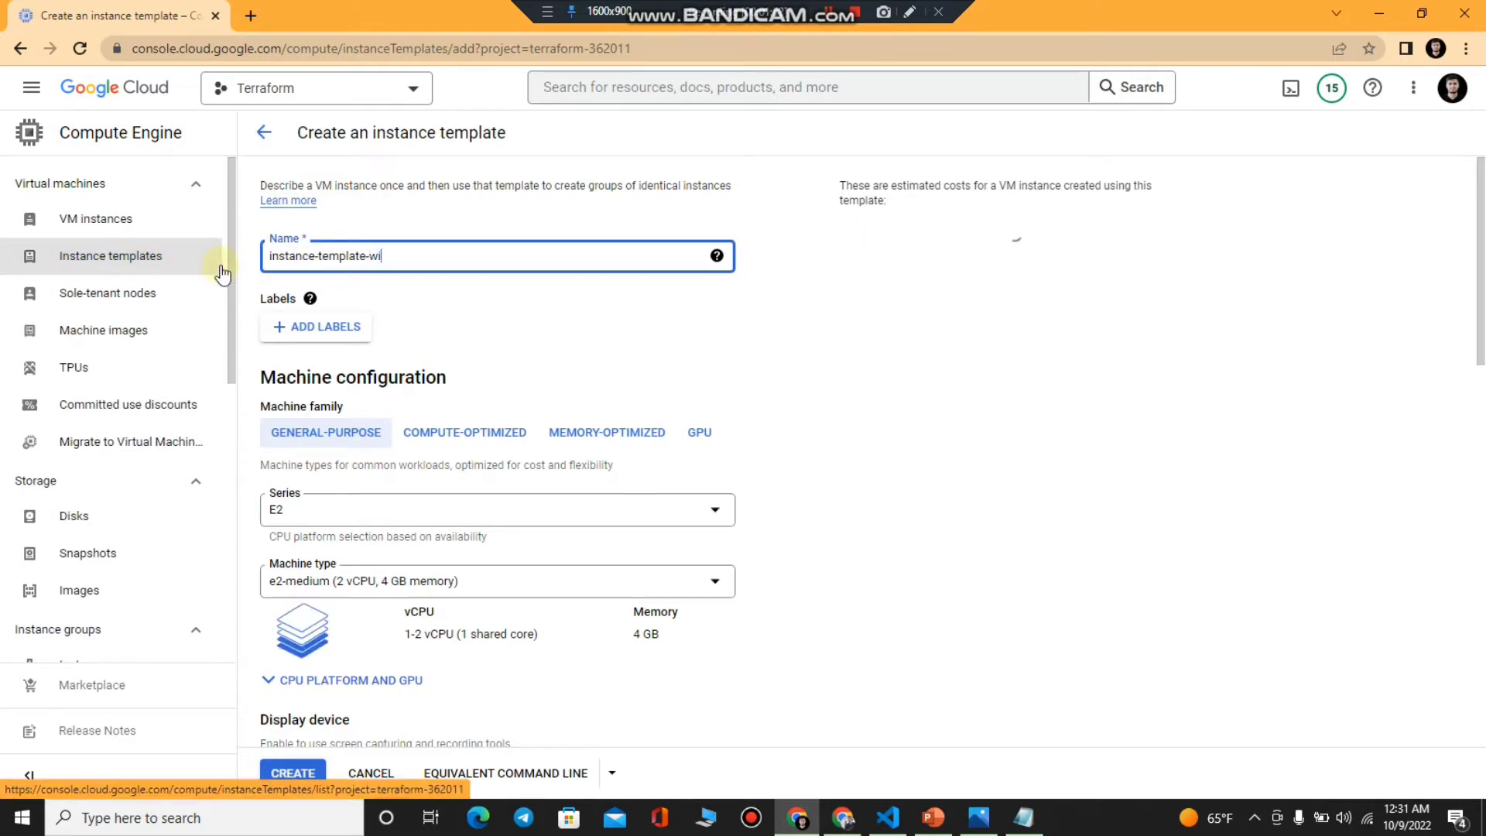
text(ith-startup-script)
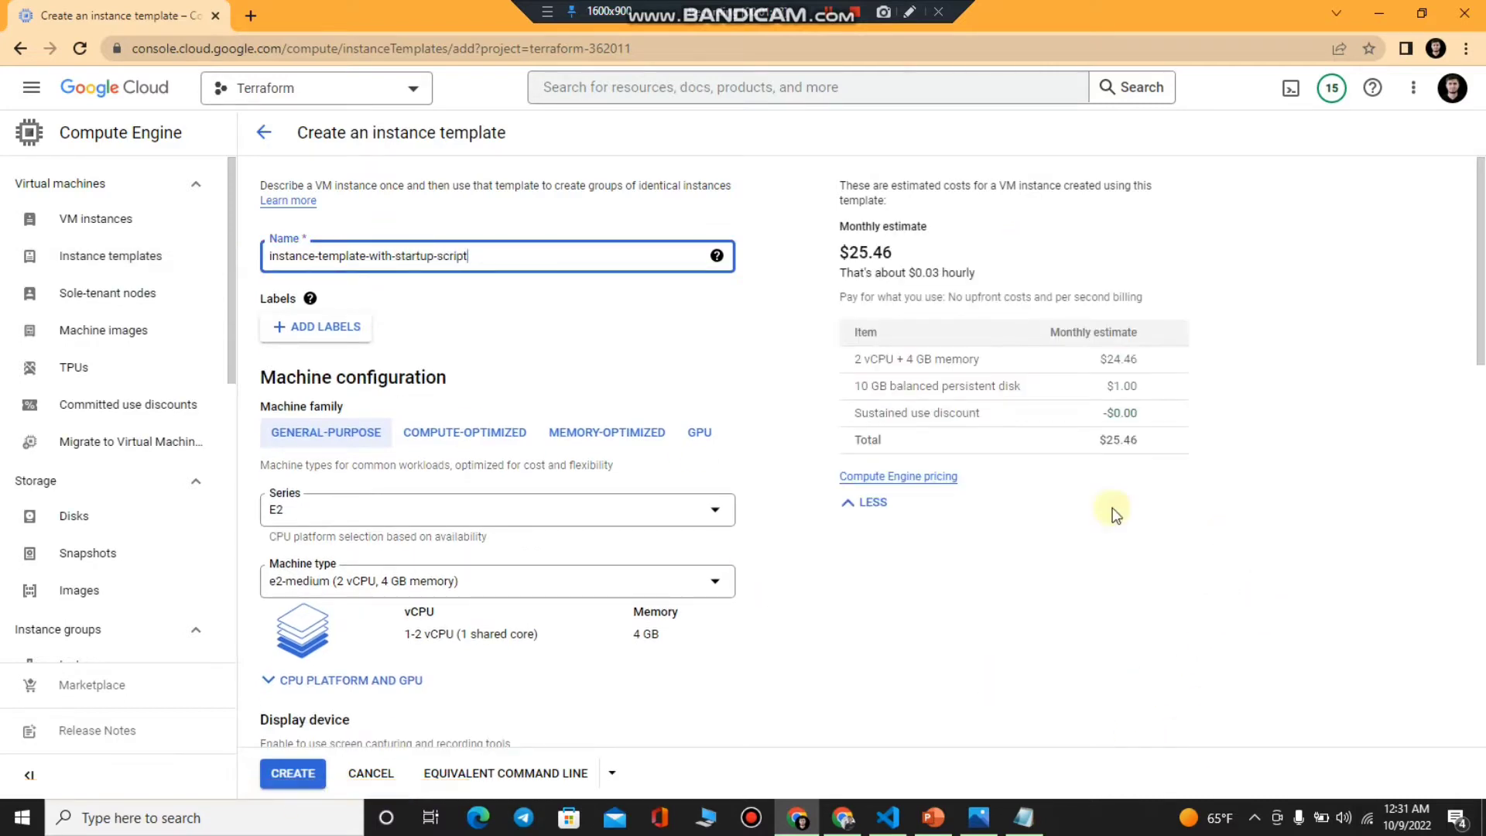
Step: Allow HTTP traffic in the instance template's firewall settings
scroll(425, 387, down, 6)
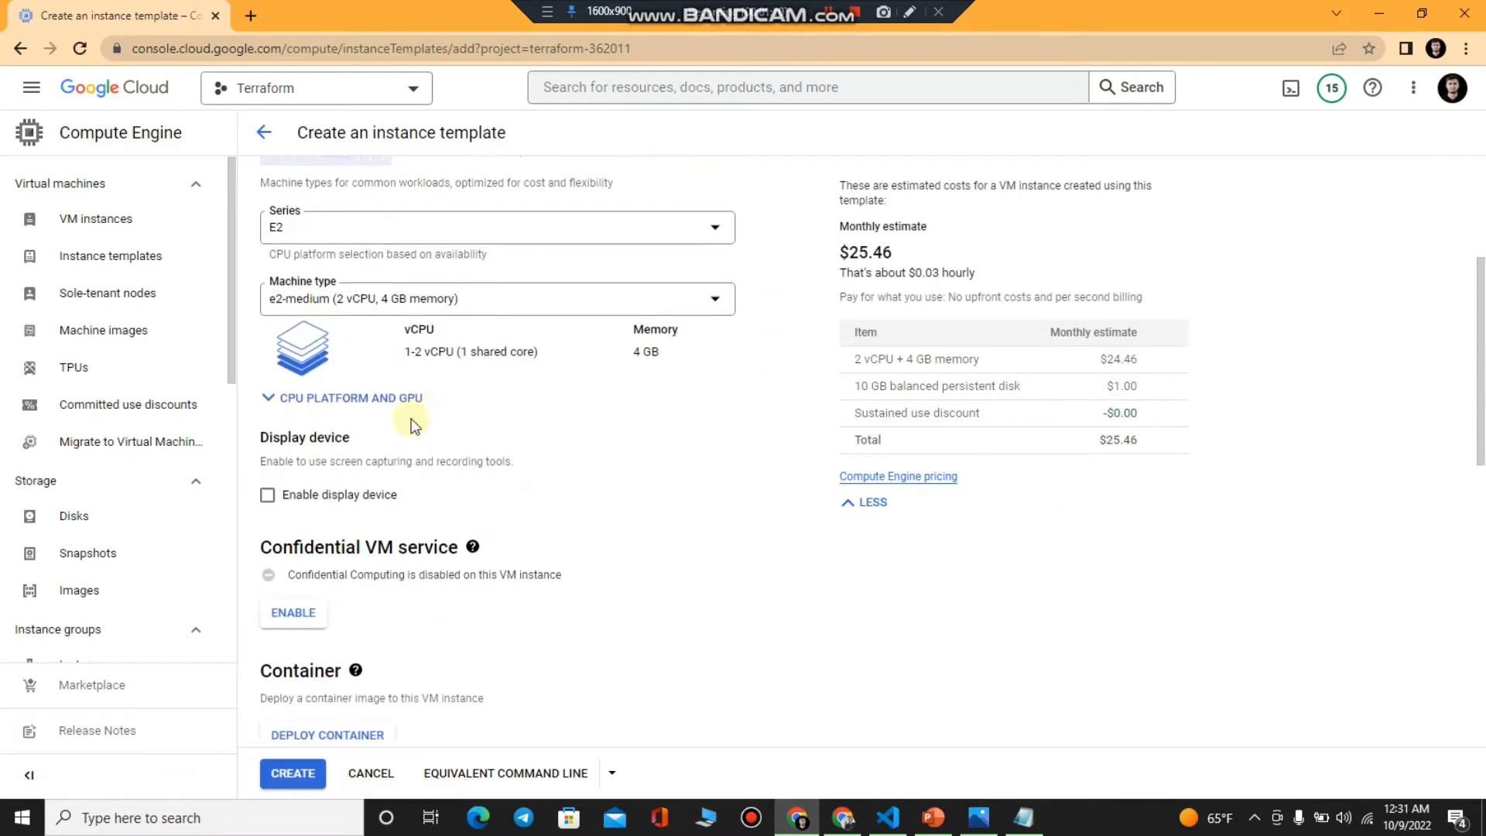
scroll(447, 396, down, 4)
scroll(467, 388, up, 8)
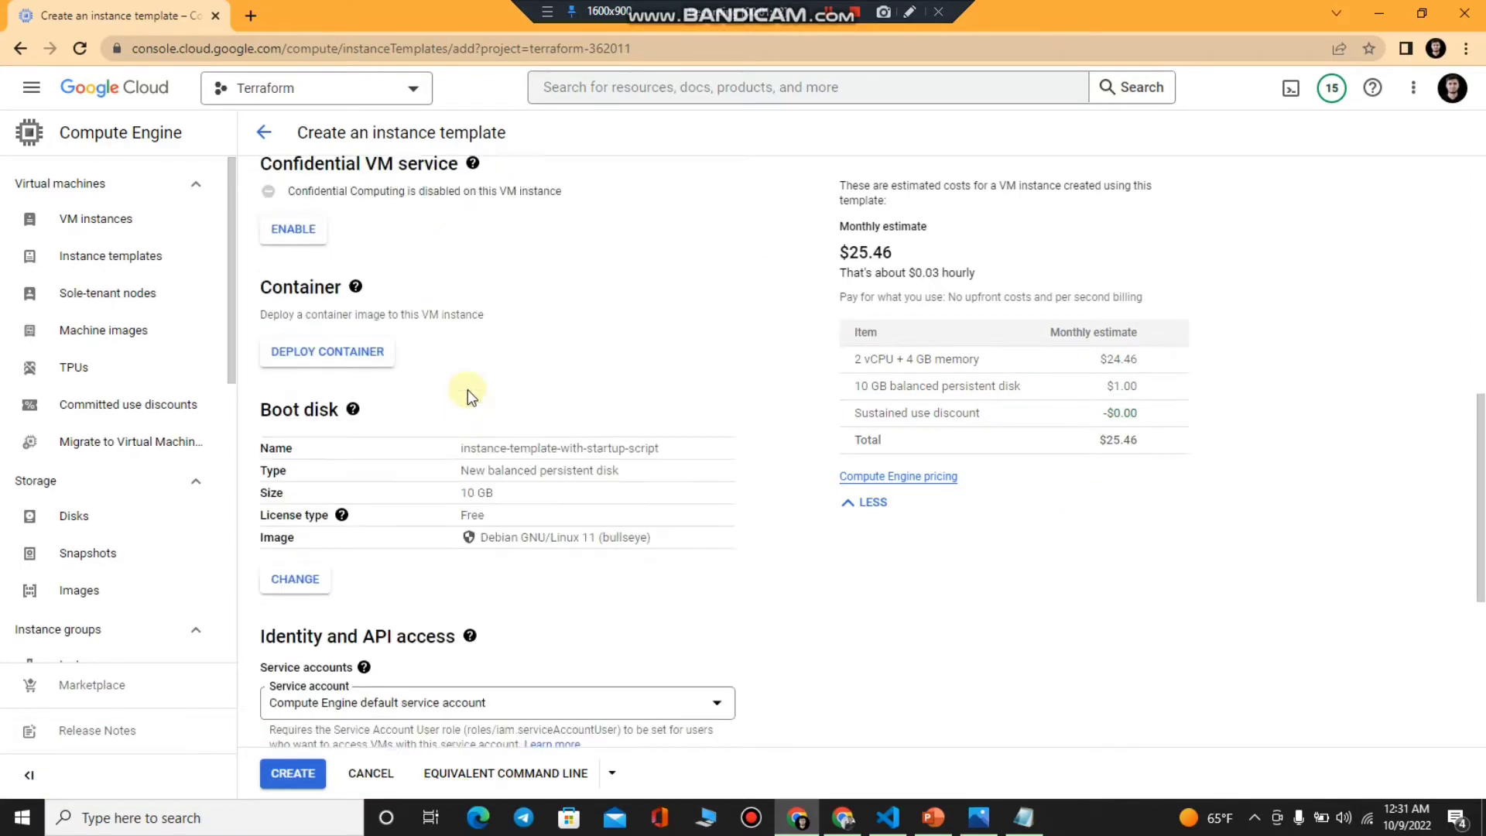
scroll(476, 380, up, 2)
scroll(445, 397, down, 8)
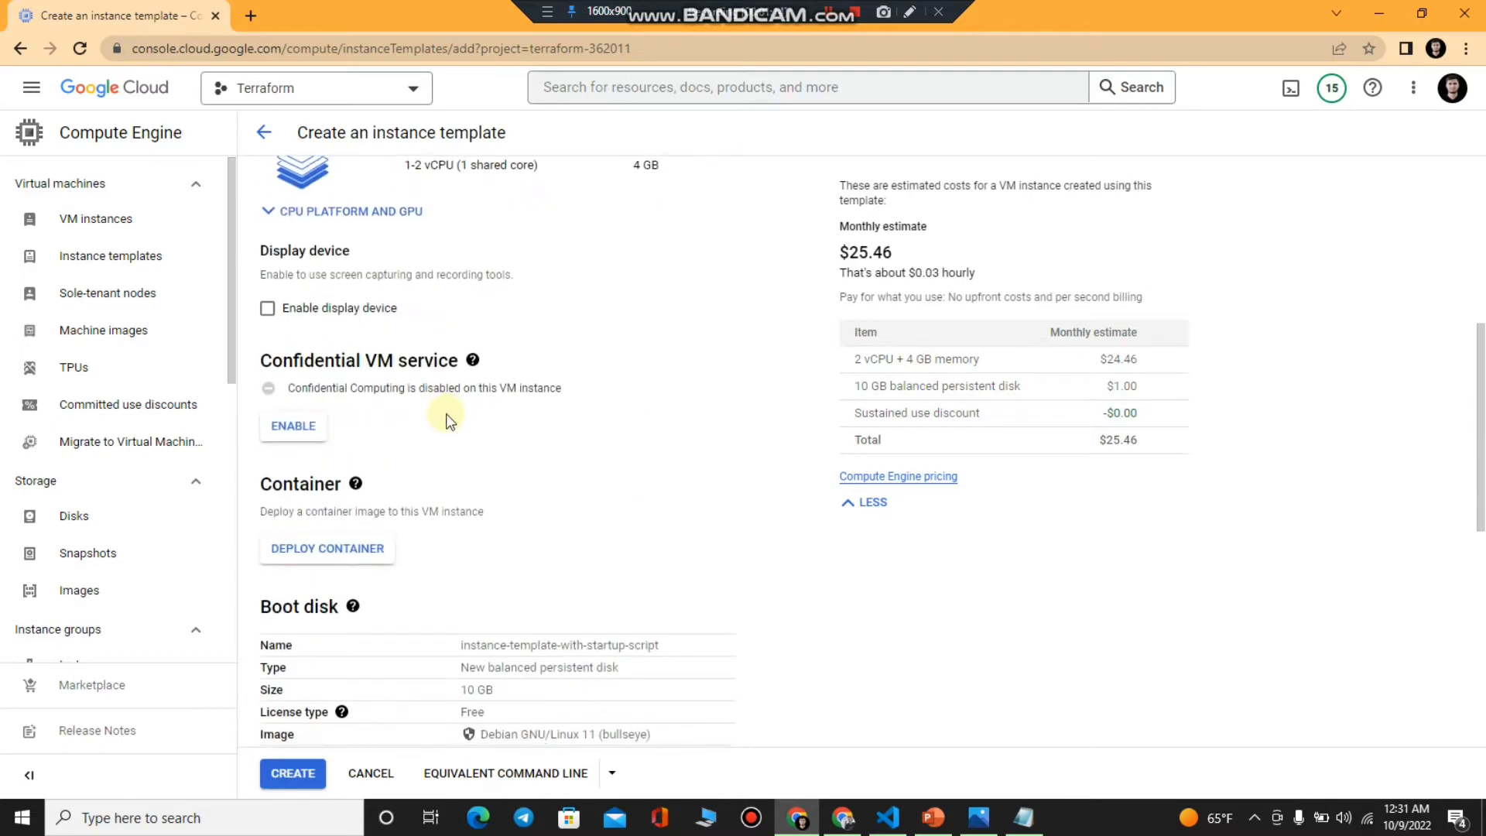
scroll(454, 397, down, 5)
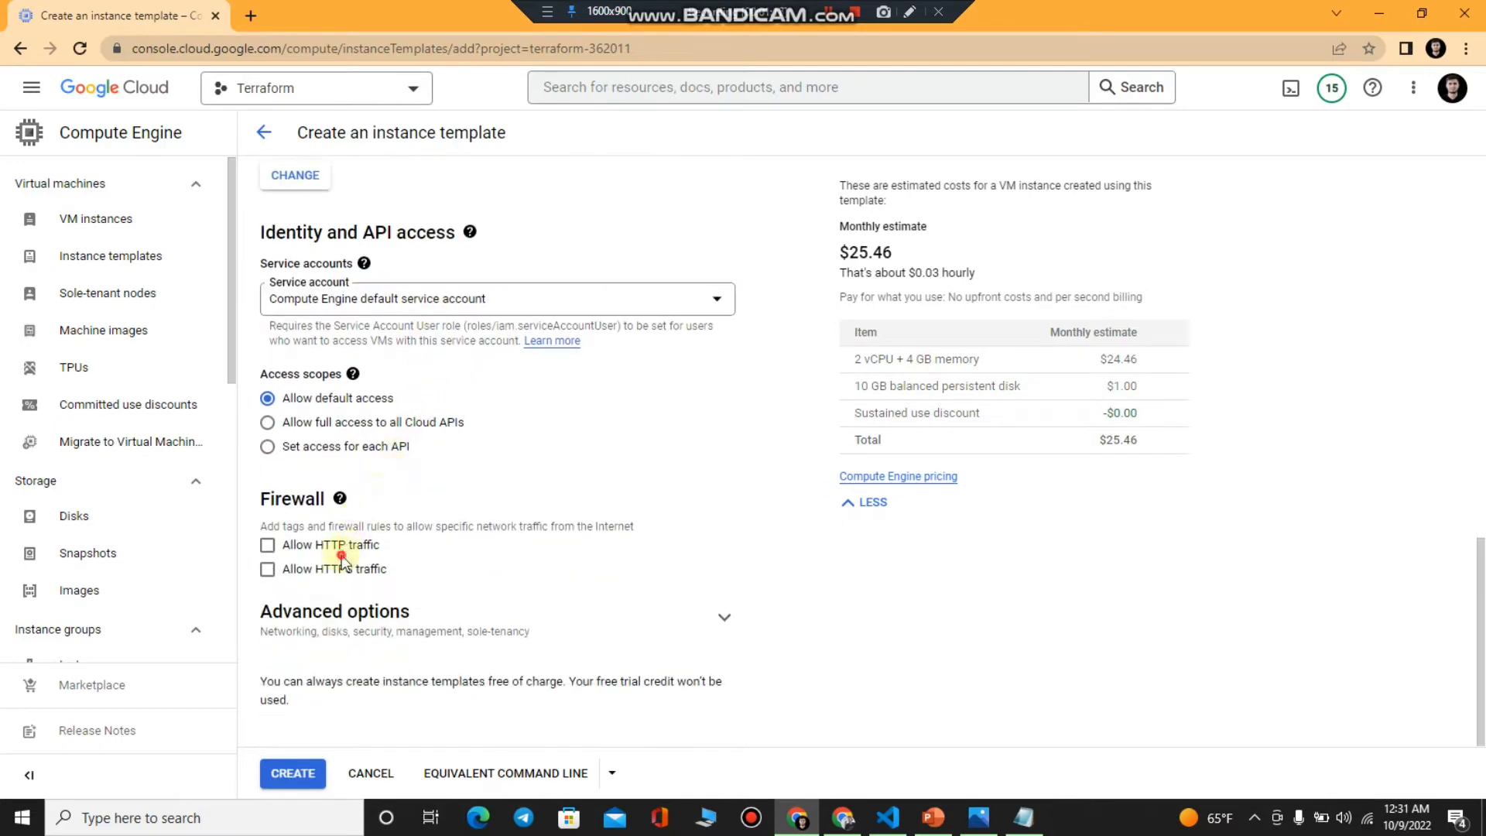
click(341, 549)
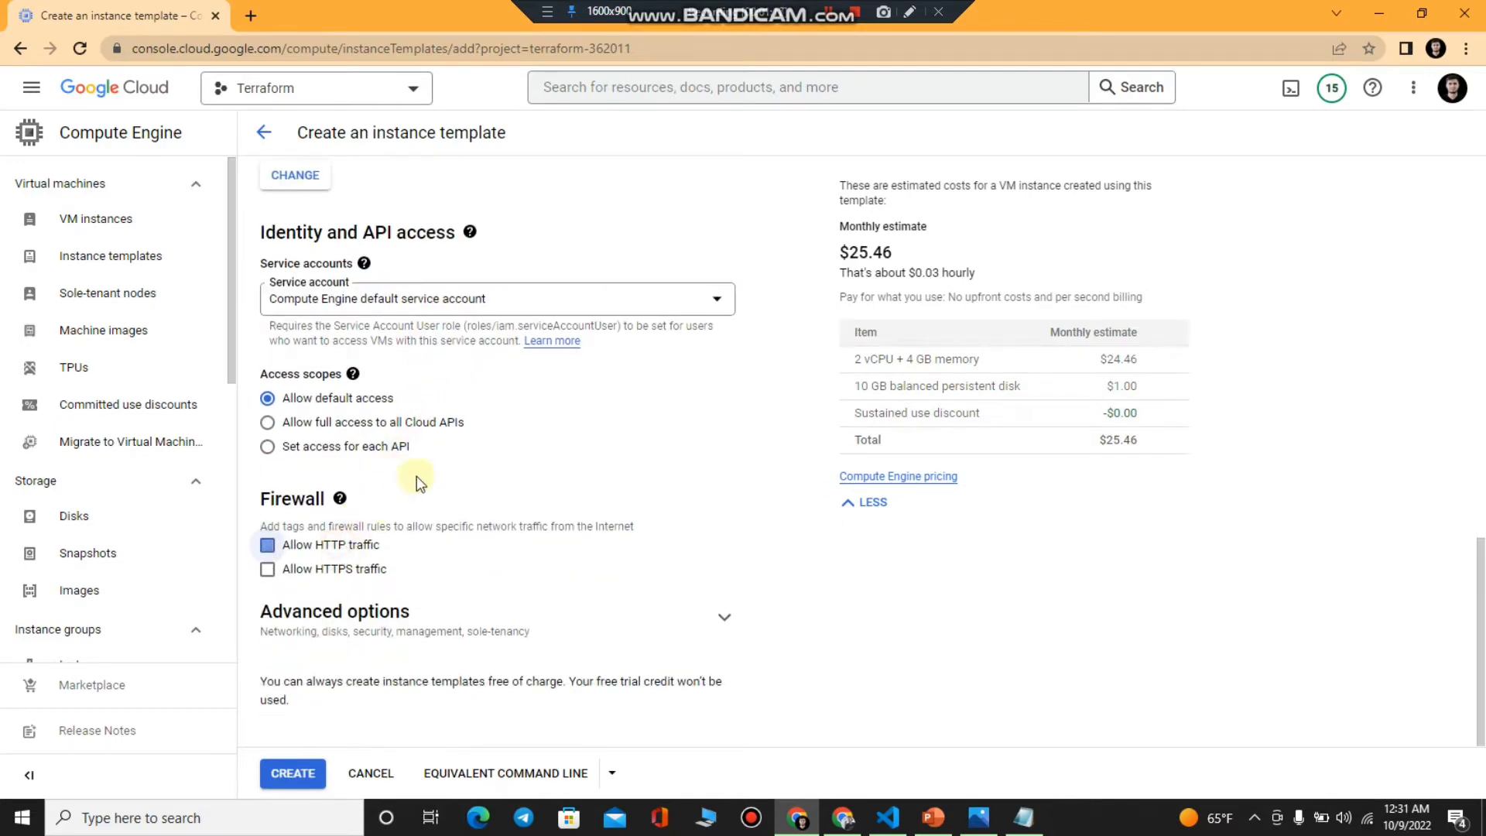
Step: Expand the Management section of the template's advanced options down to the startup script field
click(374, 610)
scroll(398, 557, down, 5)
click(427, 518)
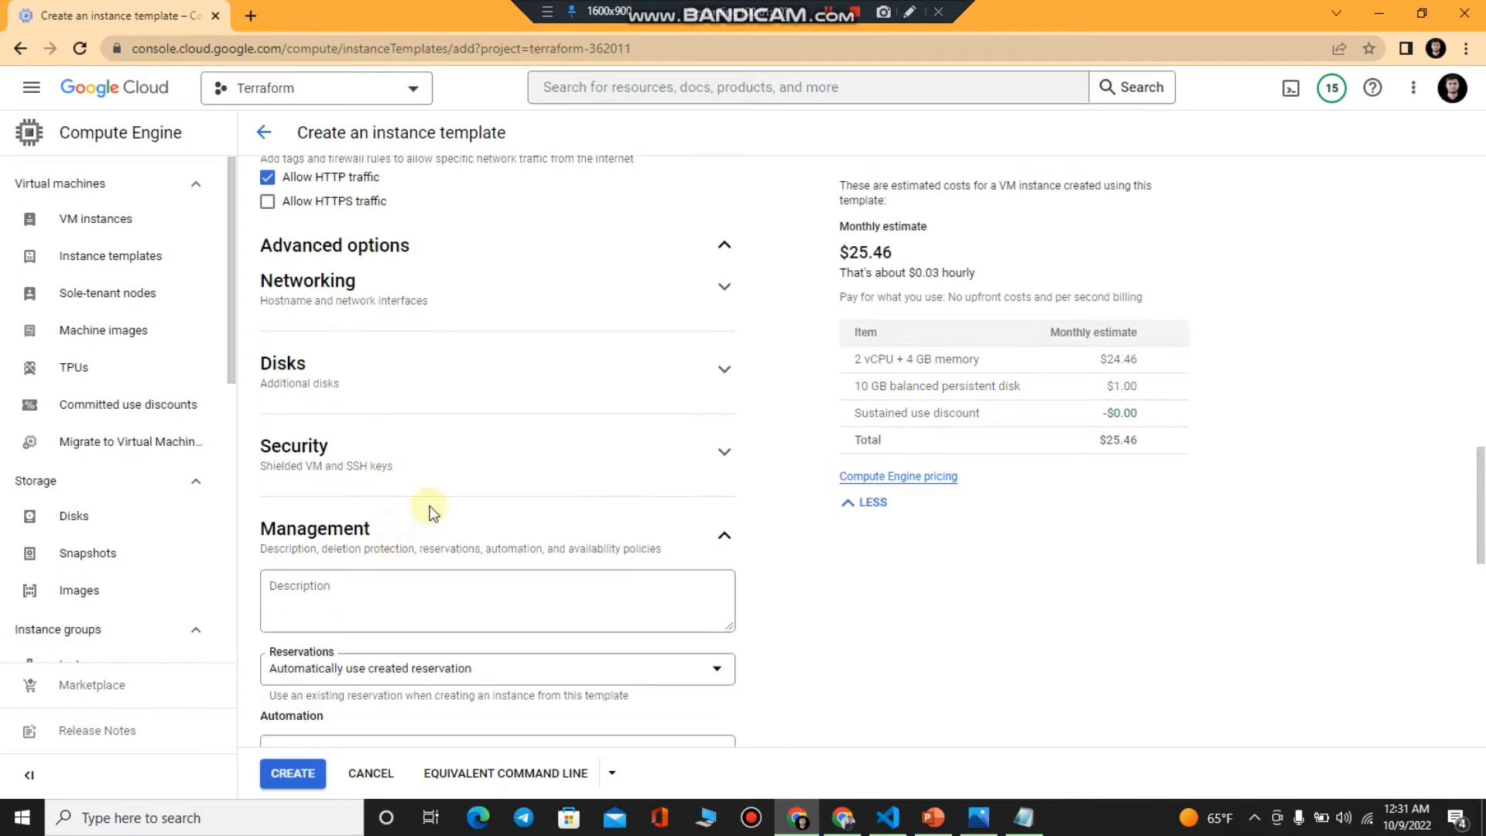
scroll(431, 506, down, 3)
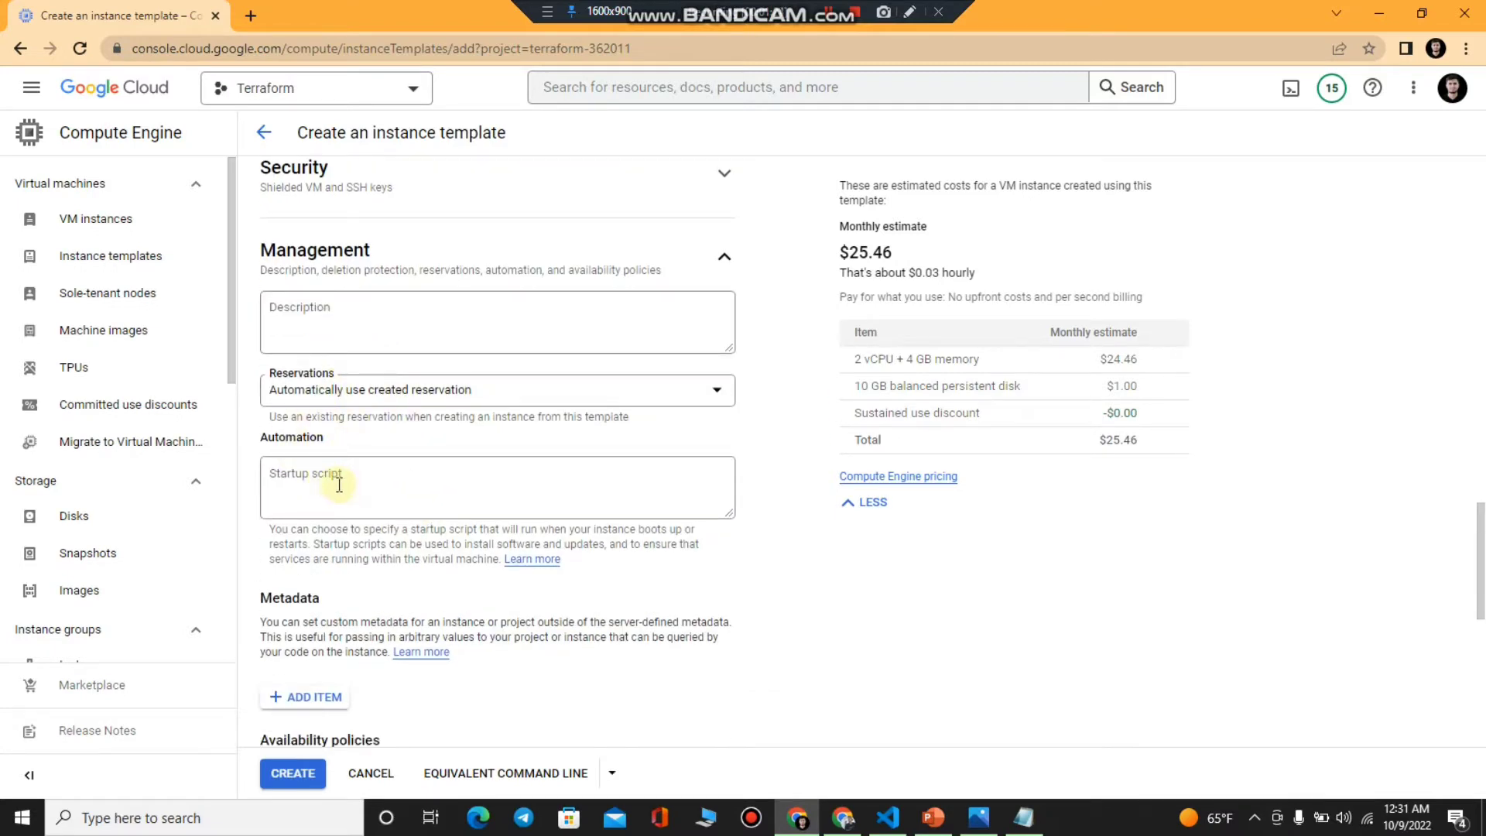
Step: Copy the whole Apache install bash script from the open Notepad file into the template's startup script field
click(1023, 818)
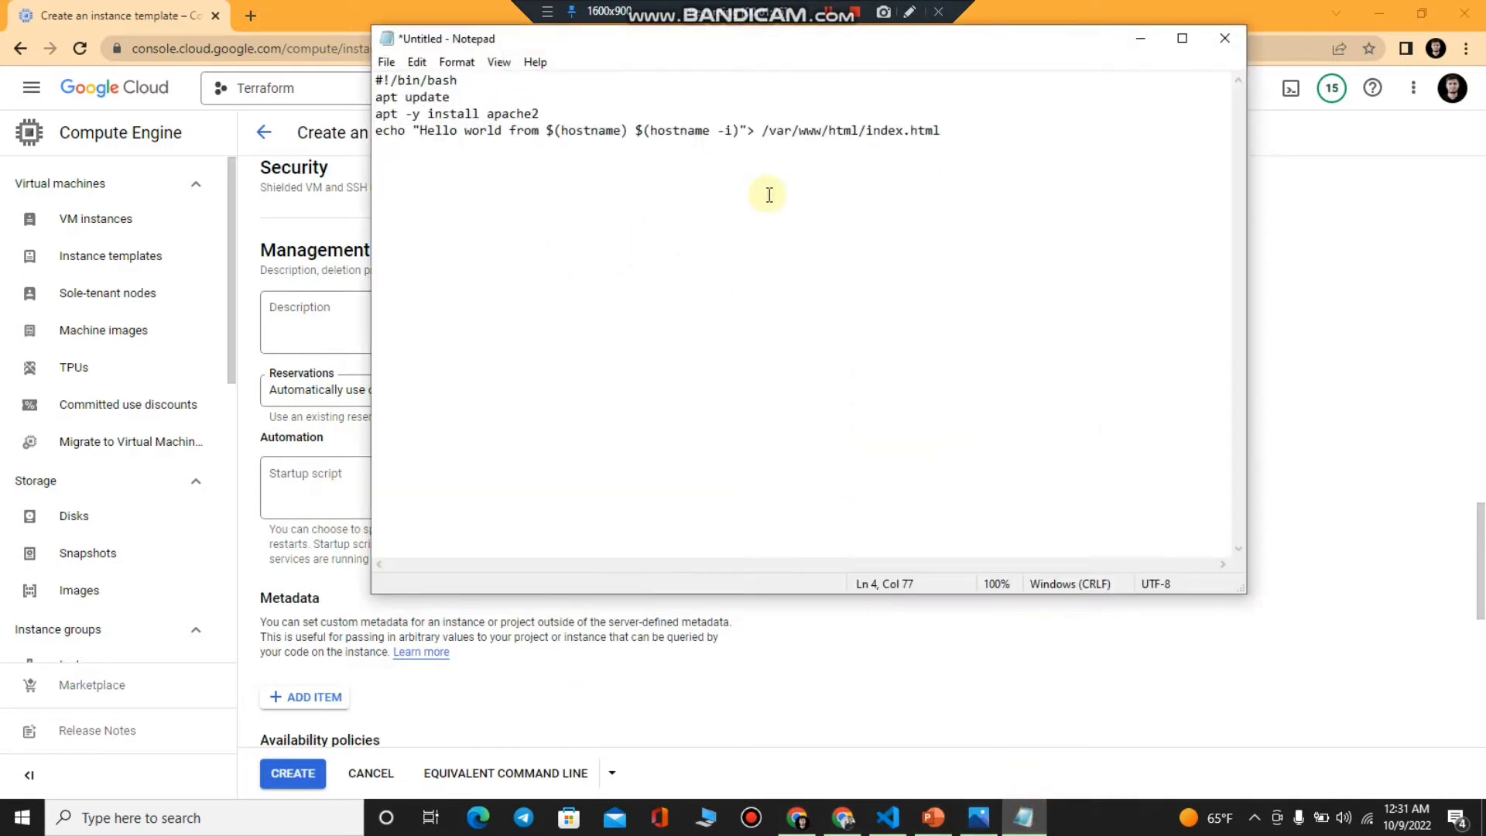
drag(950, 134, 361, 82)
right_click(412, 97)
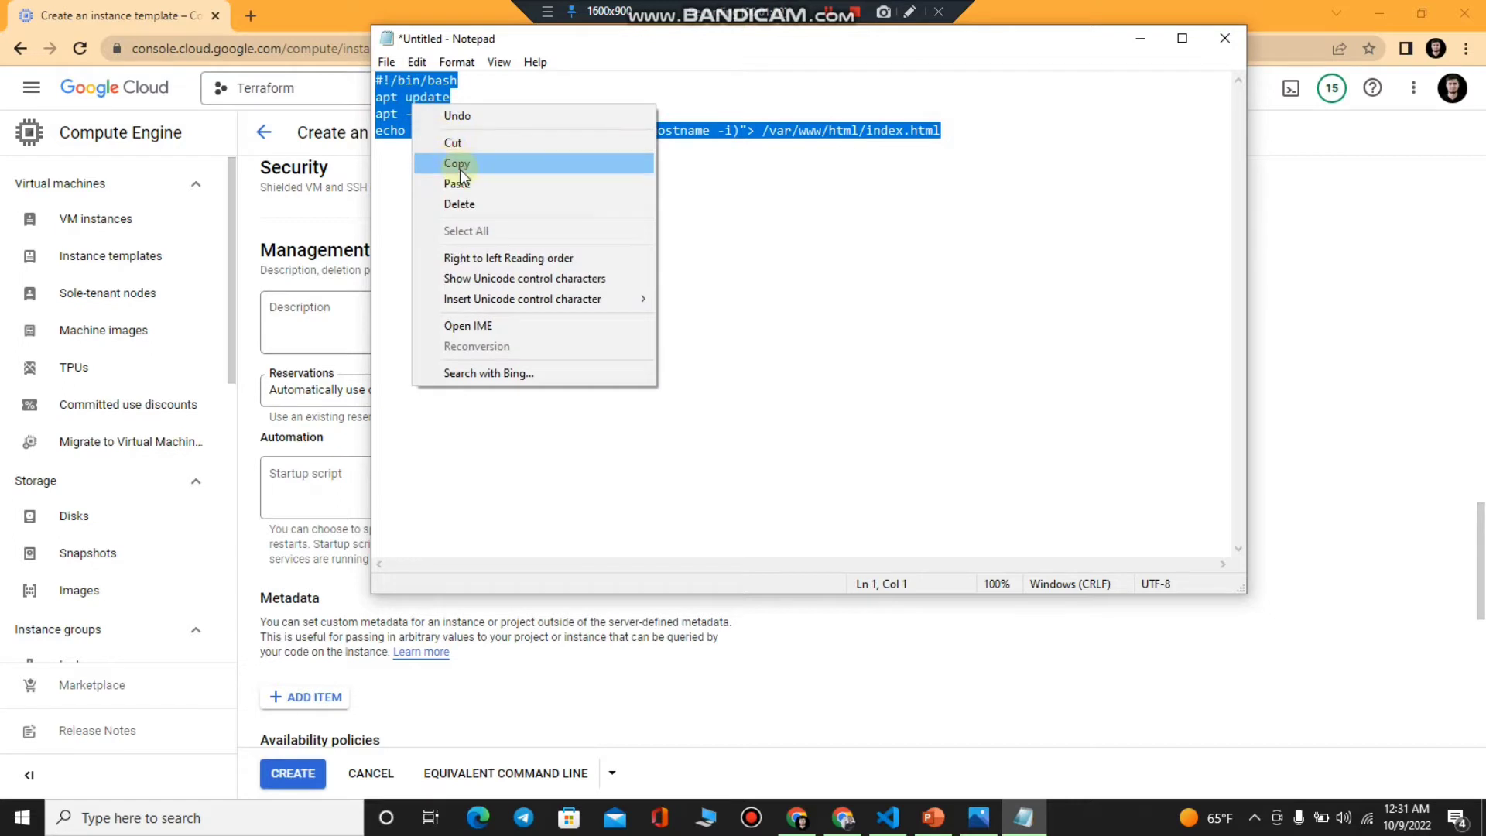
click(457, 163)
click(581, 183)
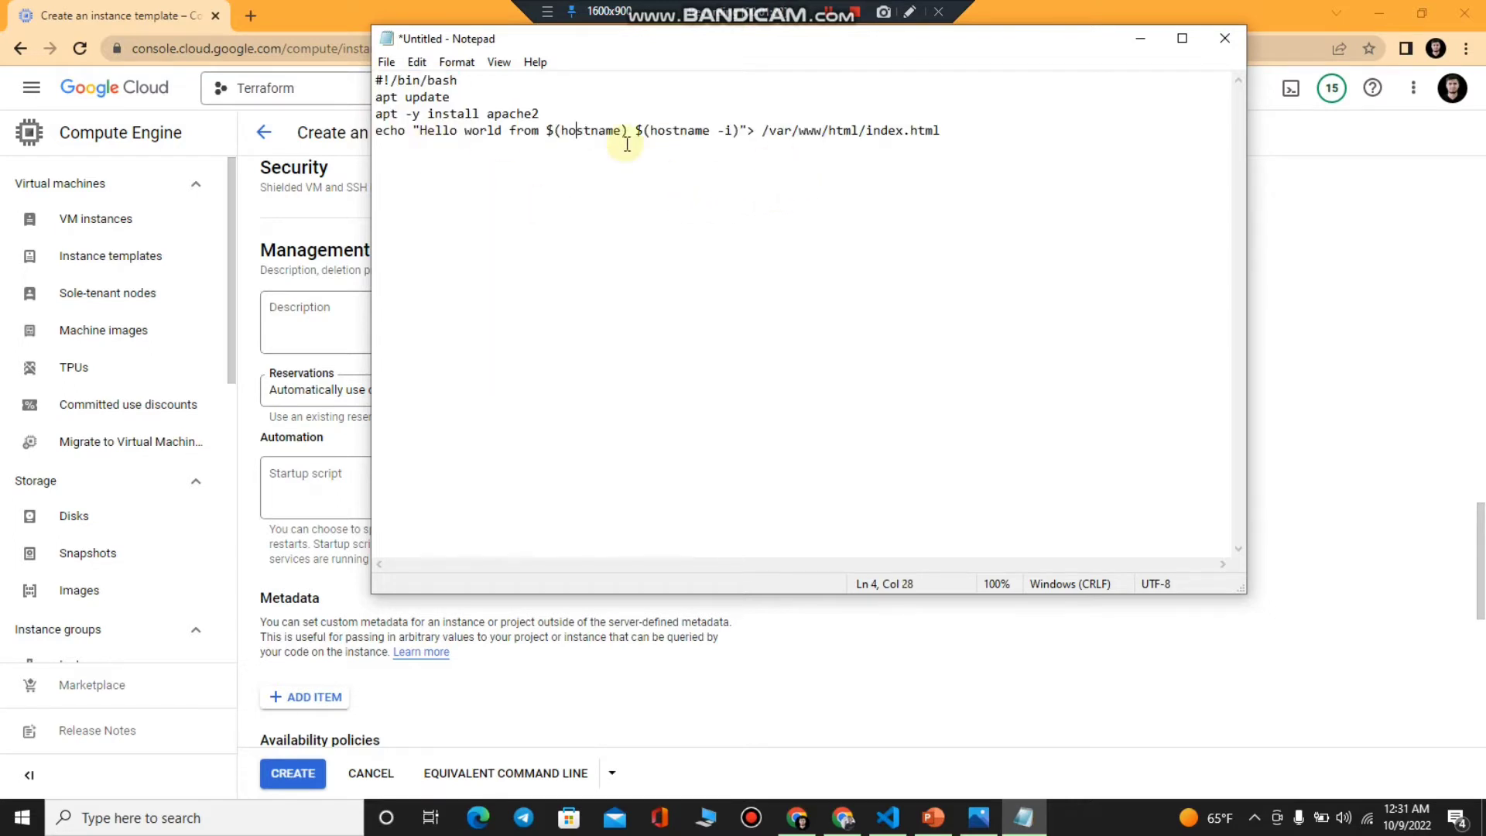
drag(963, 45, 941, 115)
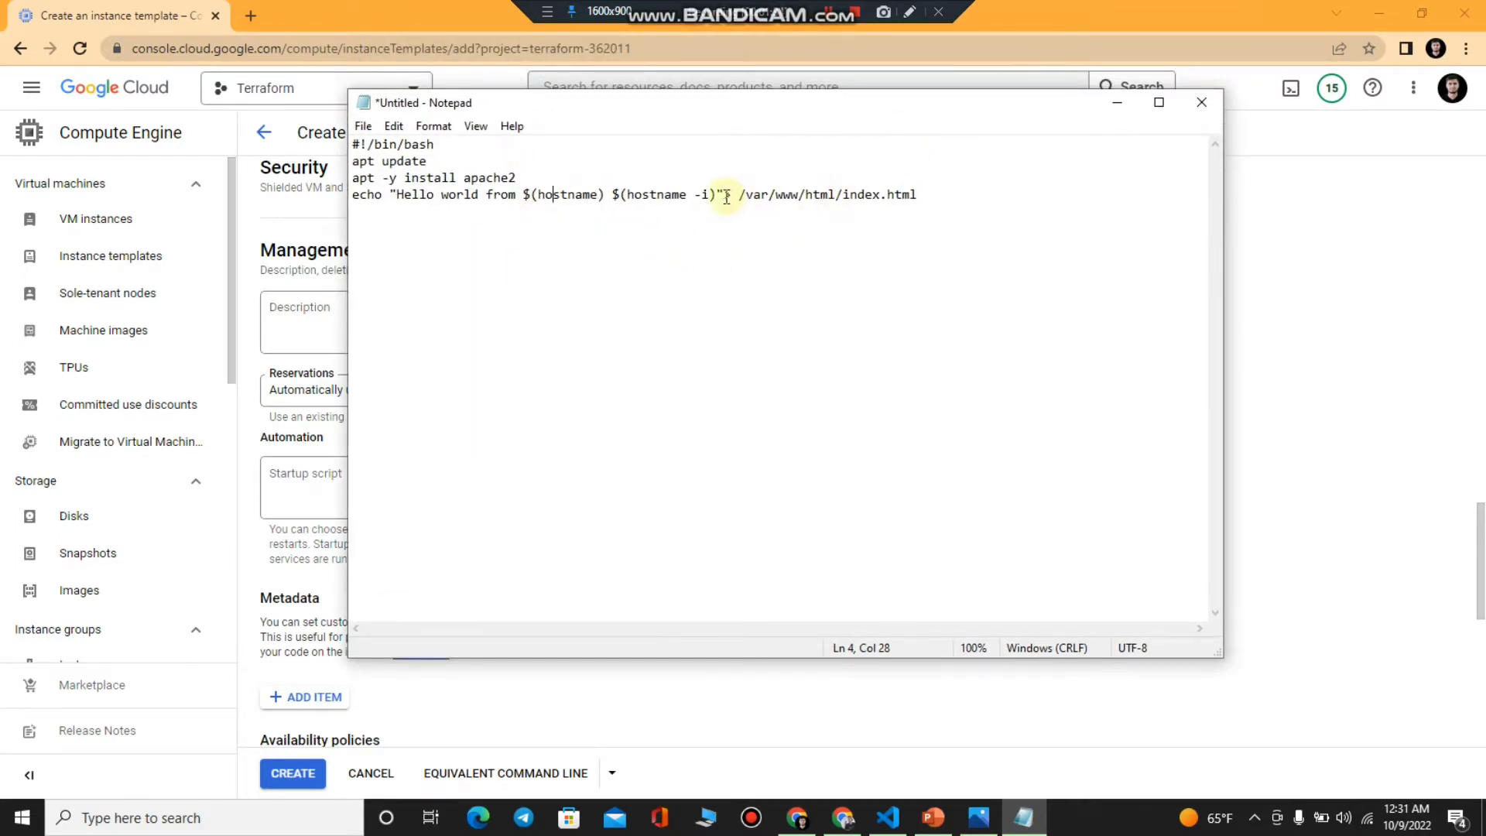
click(1121, 106)
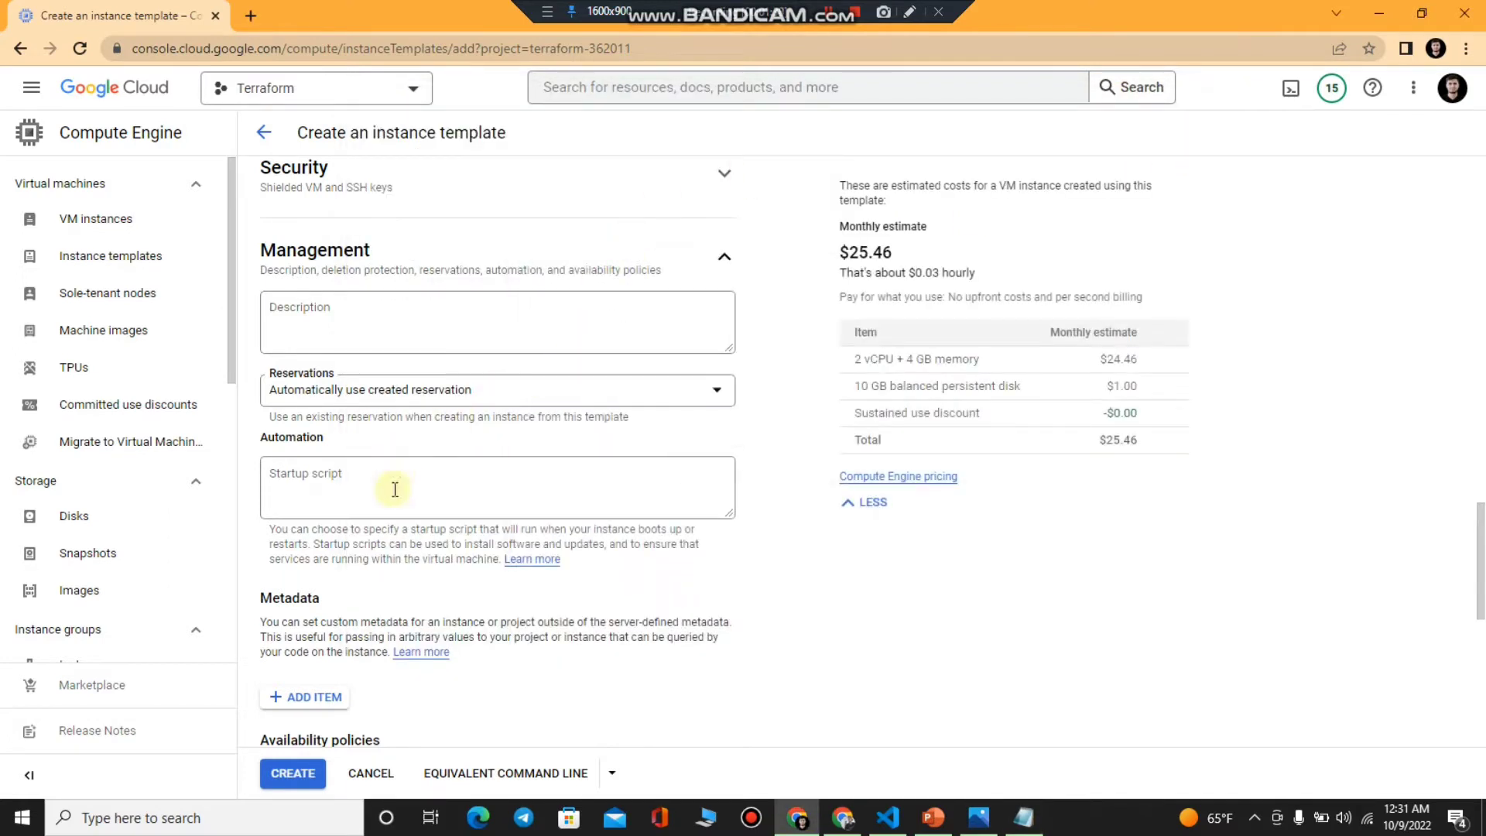
click(397, 484)
key(ctrl+v)
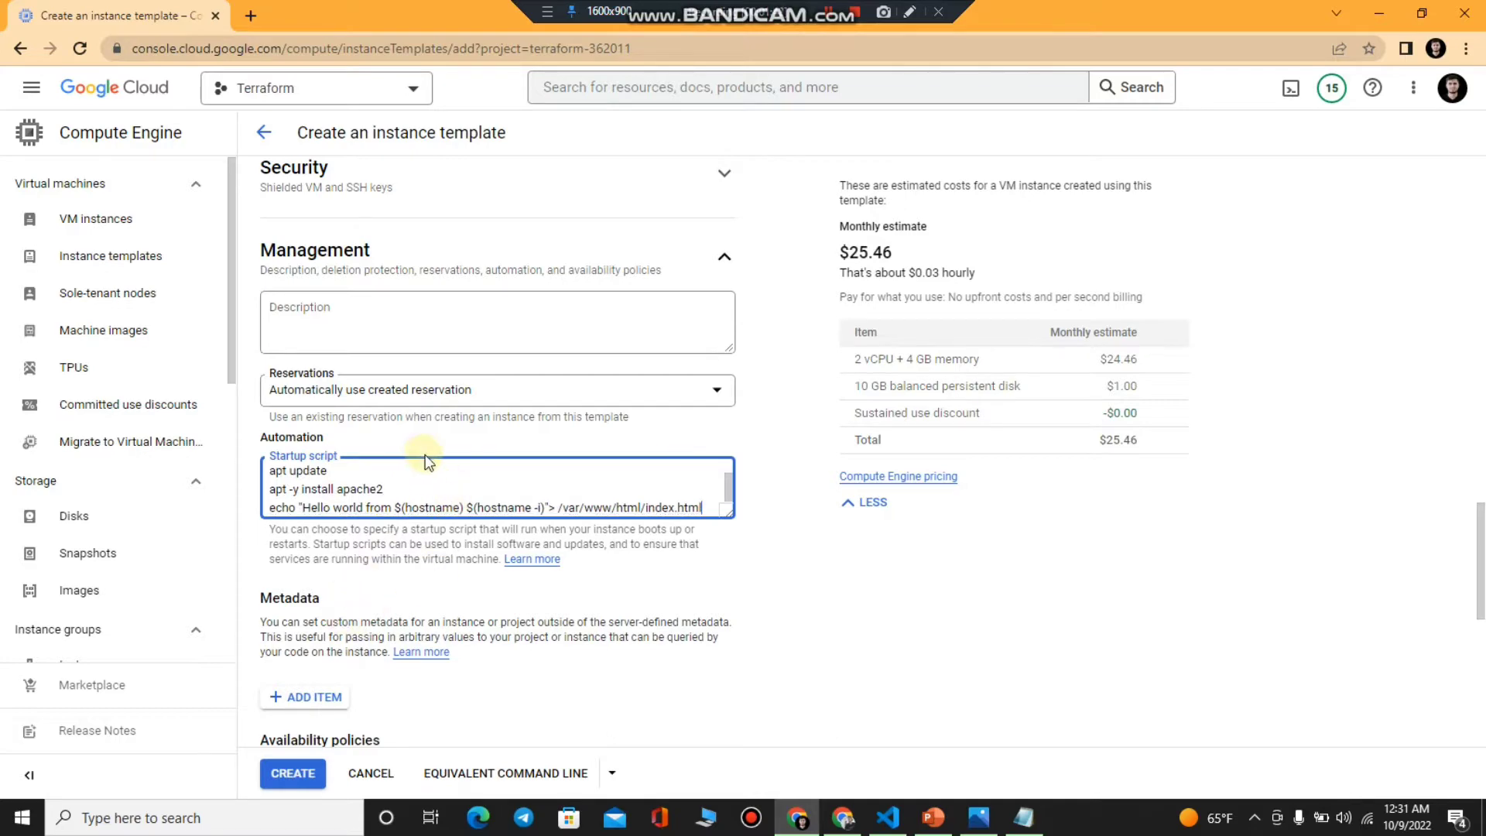
Step: Review the template's boot disk, access and firewall settings and create the instance template
scroll(440, 406, up, 10)
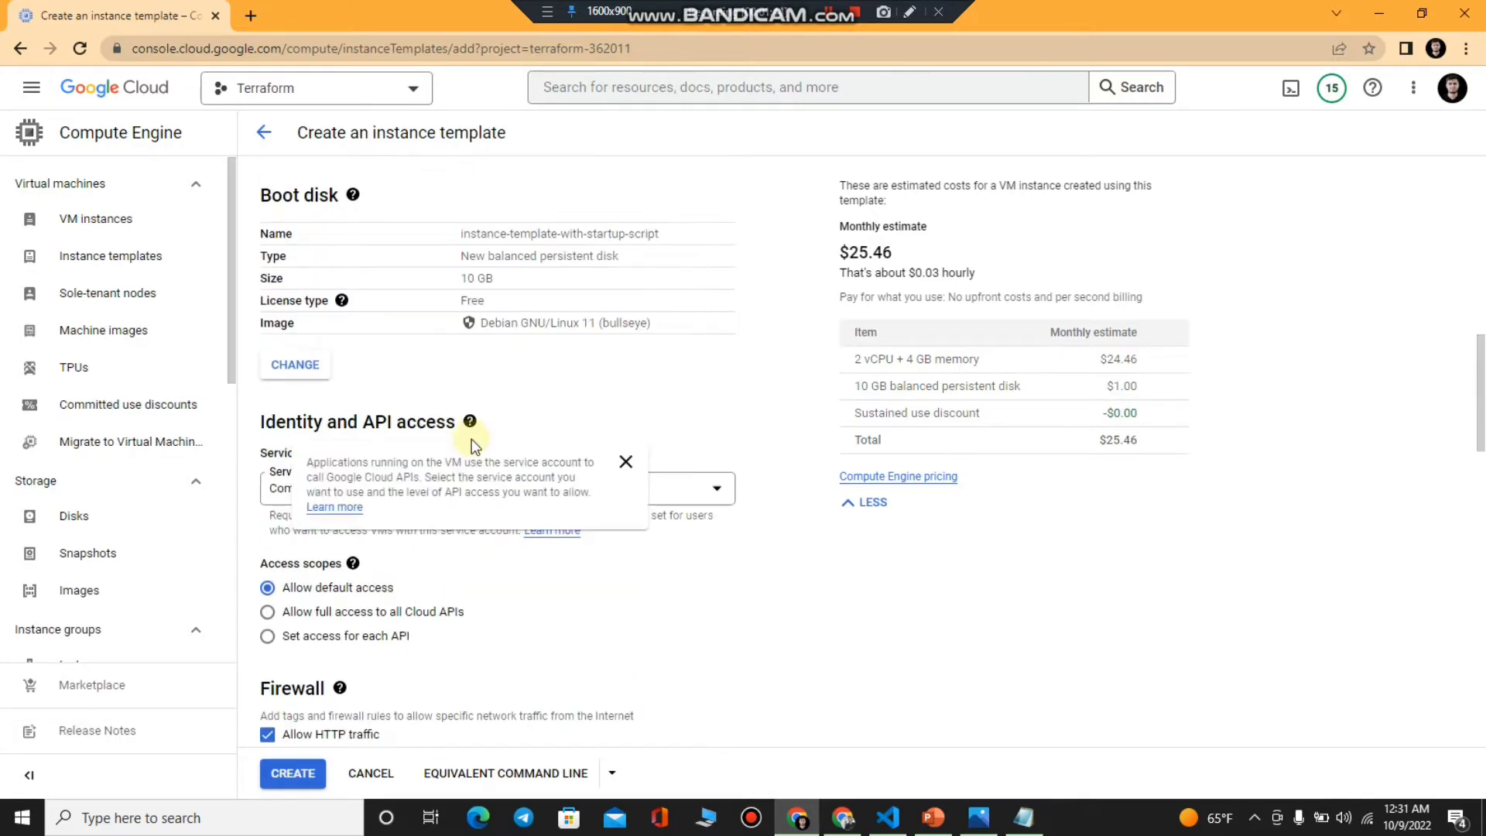
scroll(471, 437, up, 6)
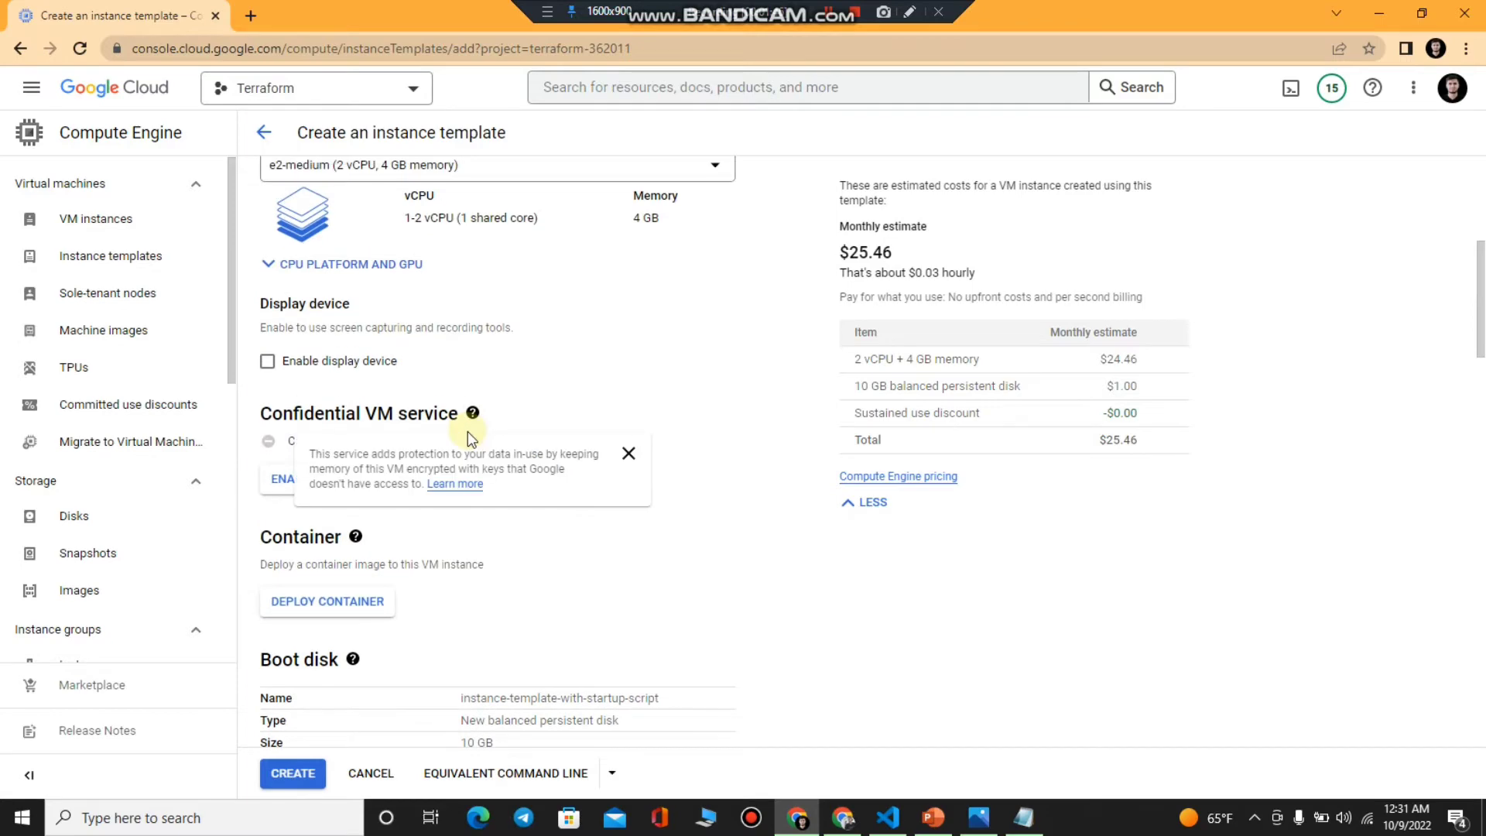
scroll(463, 507, down, 5)
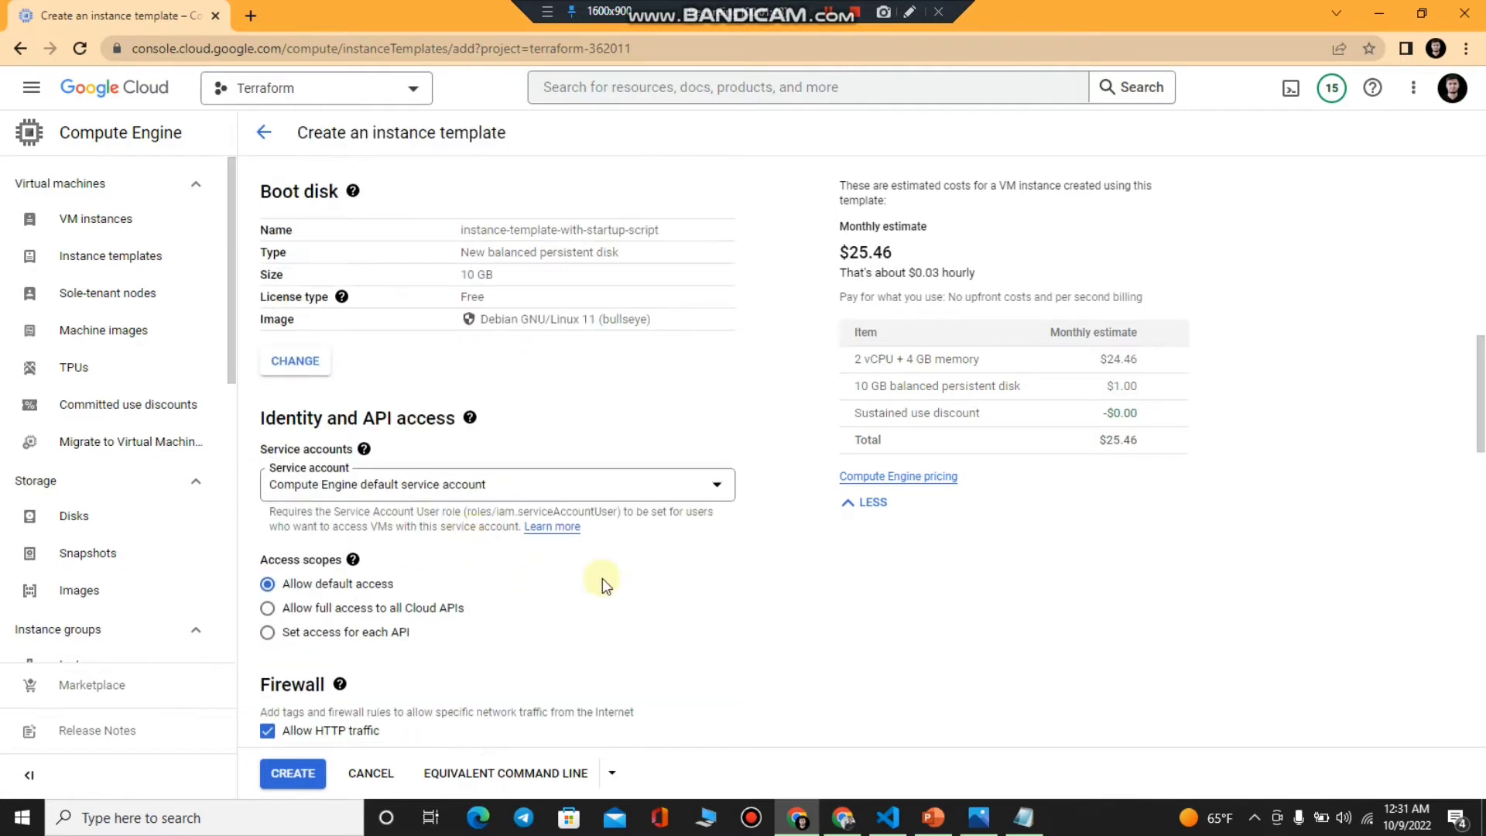
scroll(602, 578, down, 18)
click(300, 771)
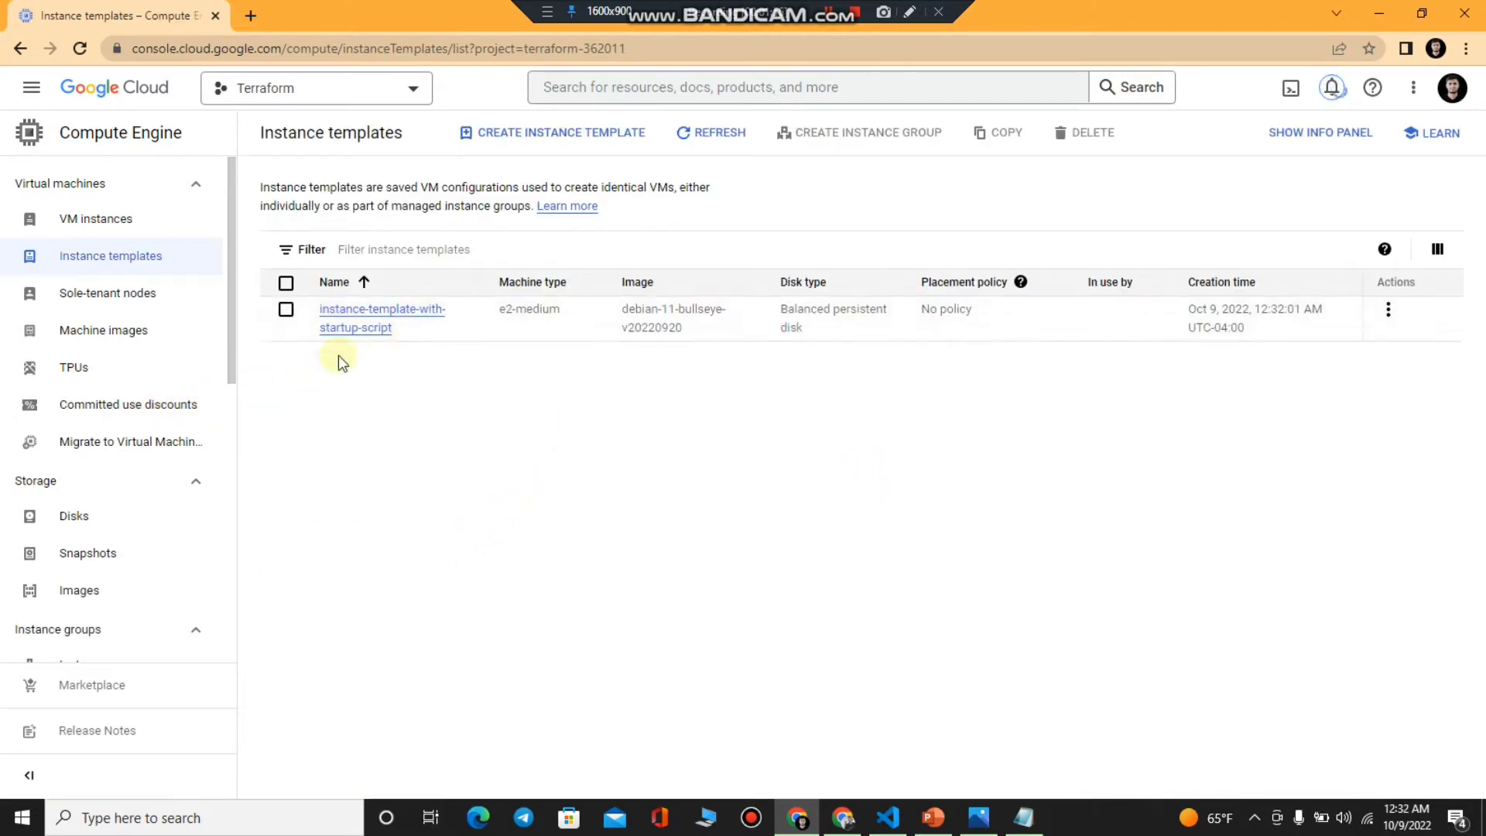
Step: Start a new stateless managed instance group and name it my-managed-instance-group
scroll(146, 431, down, 3)
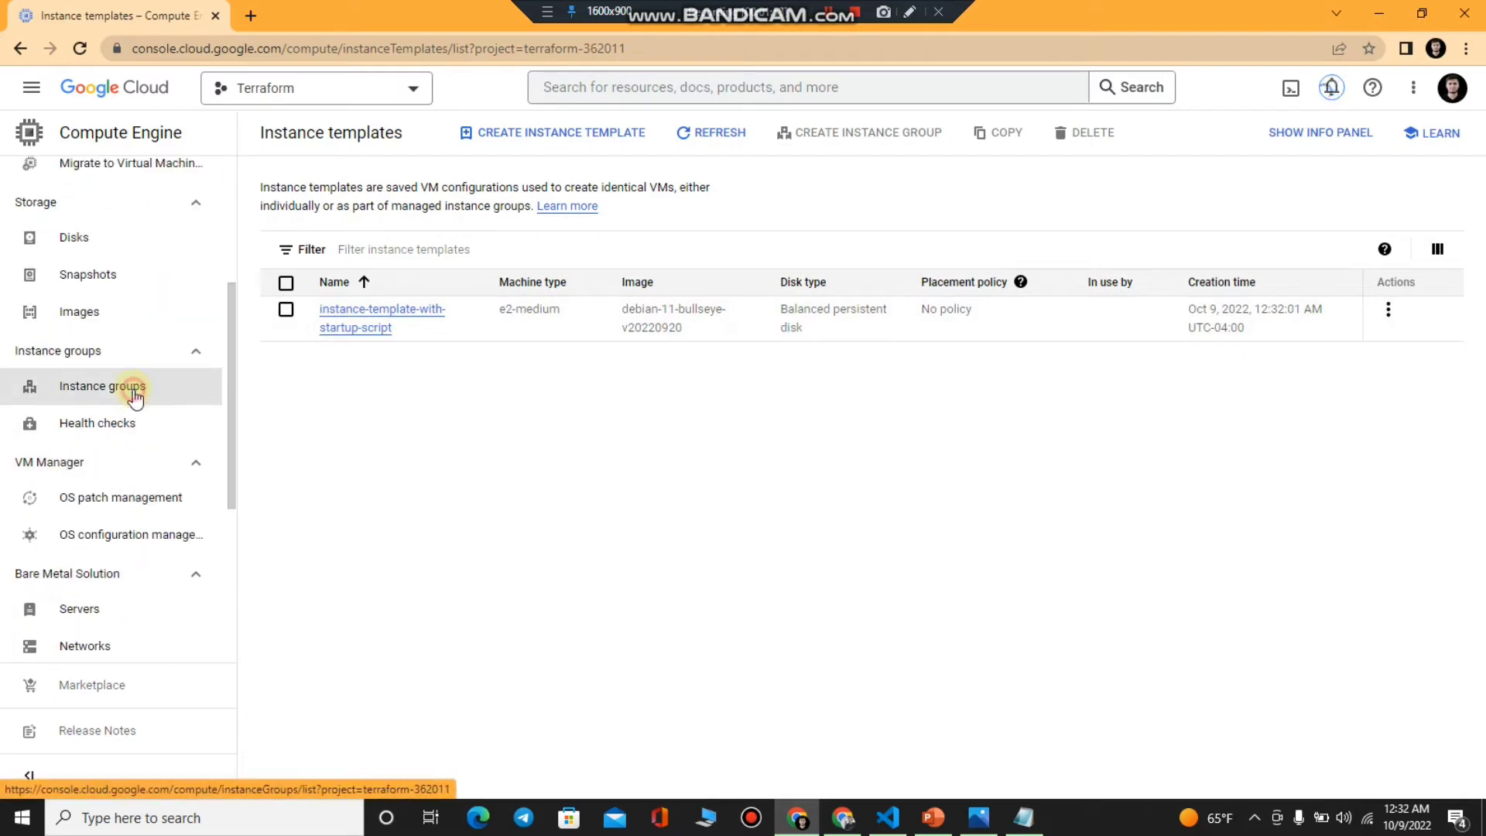
click(135, 390)
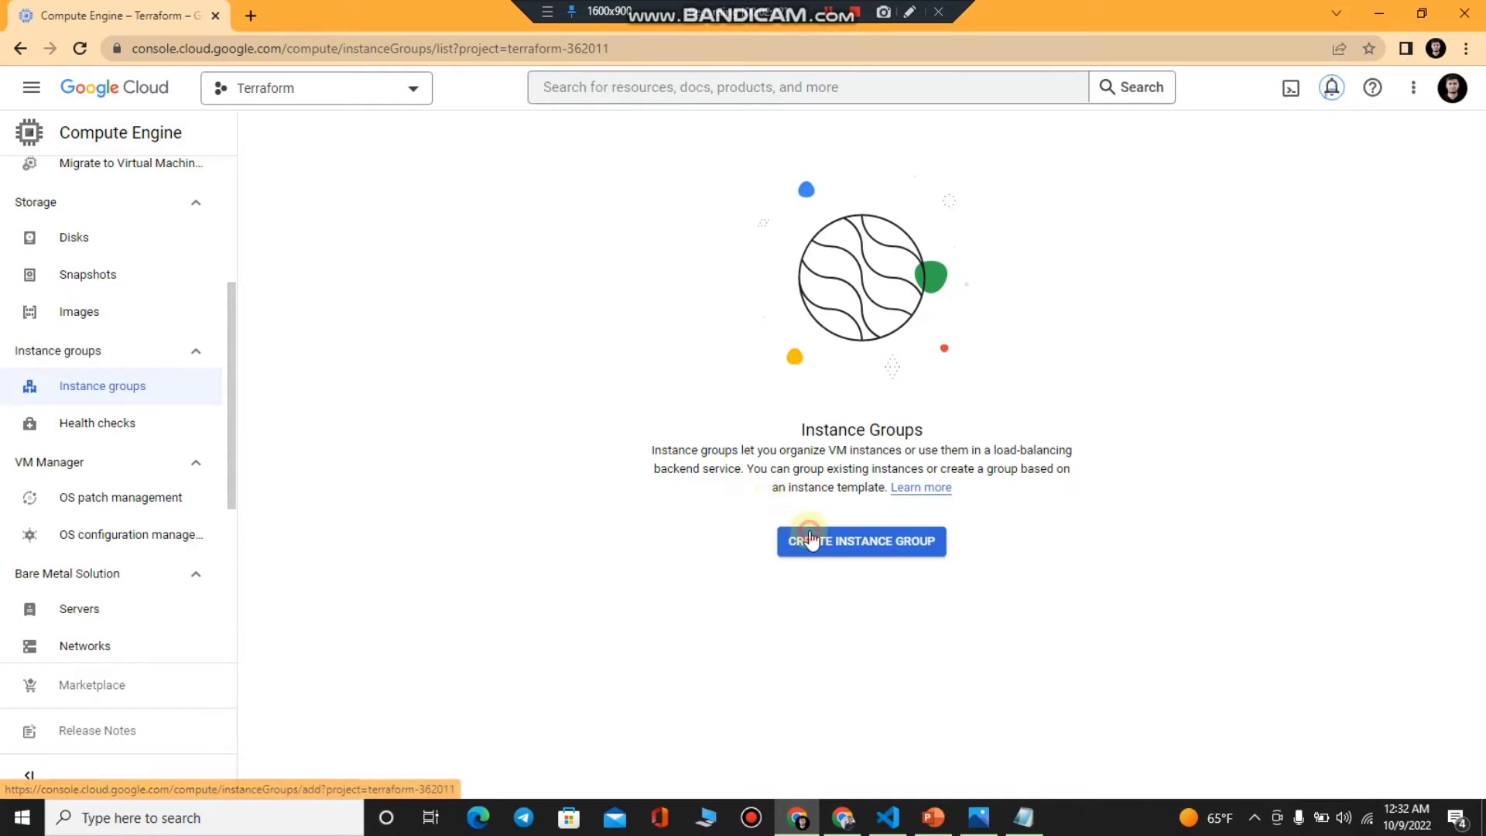
click(816, 517)
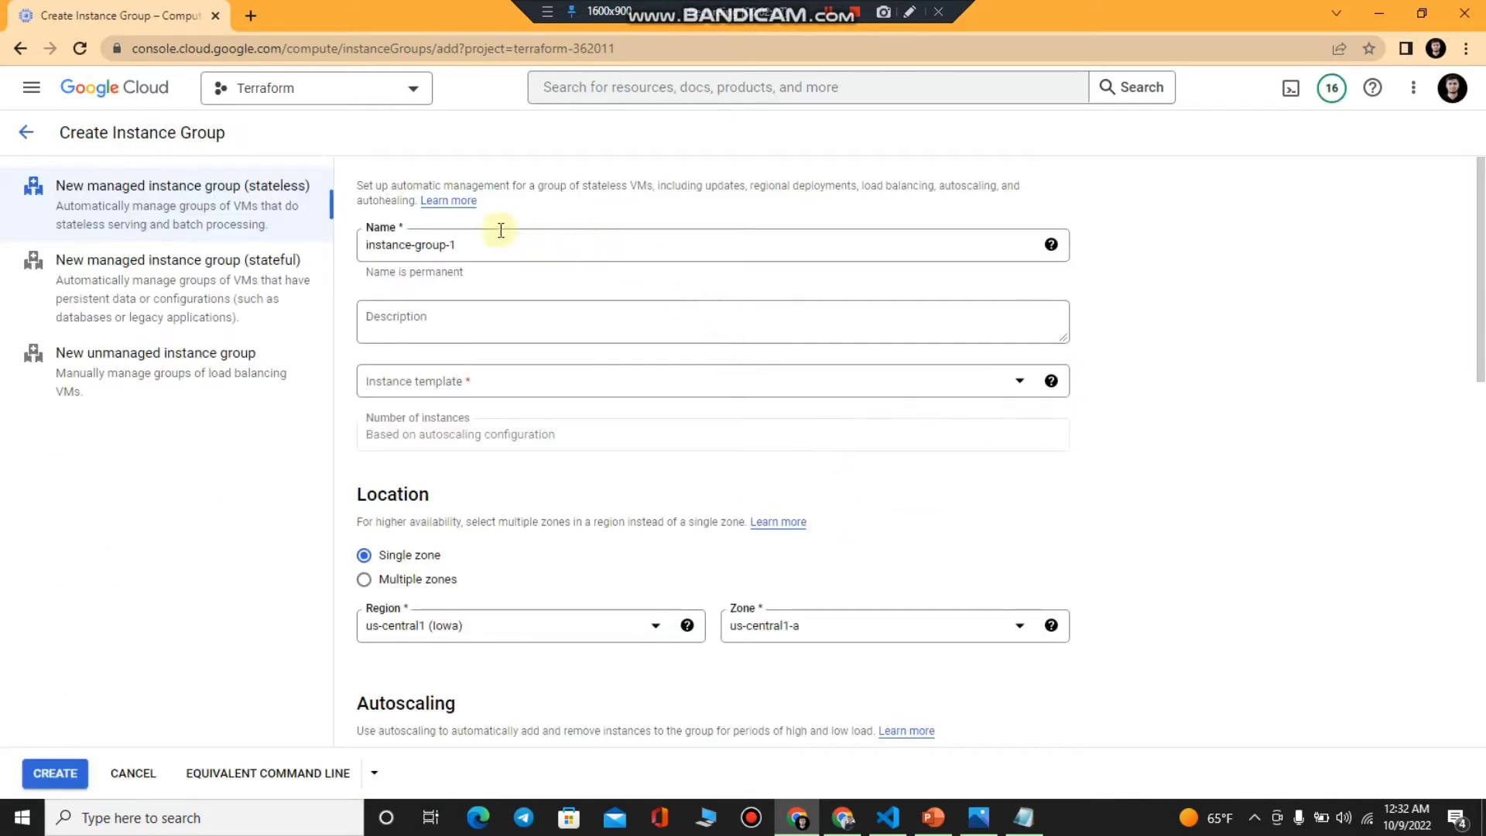
click(505, 243)
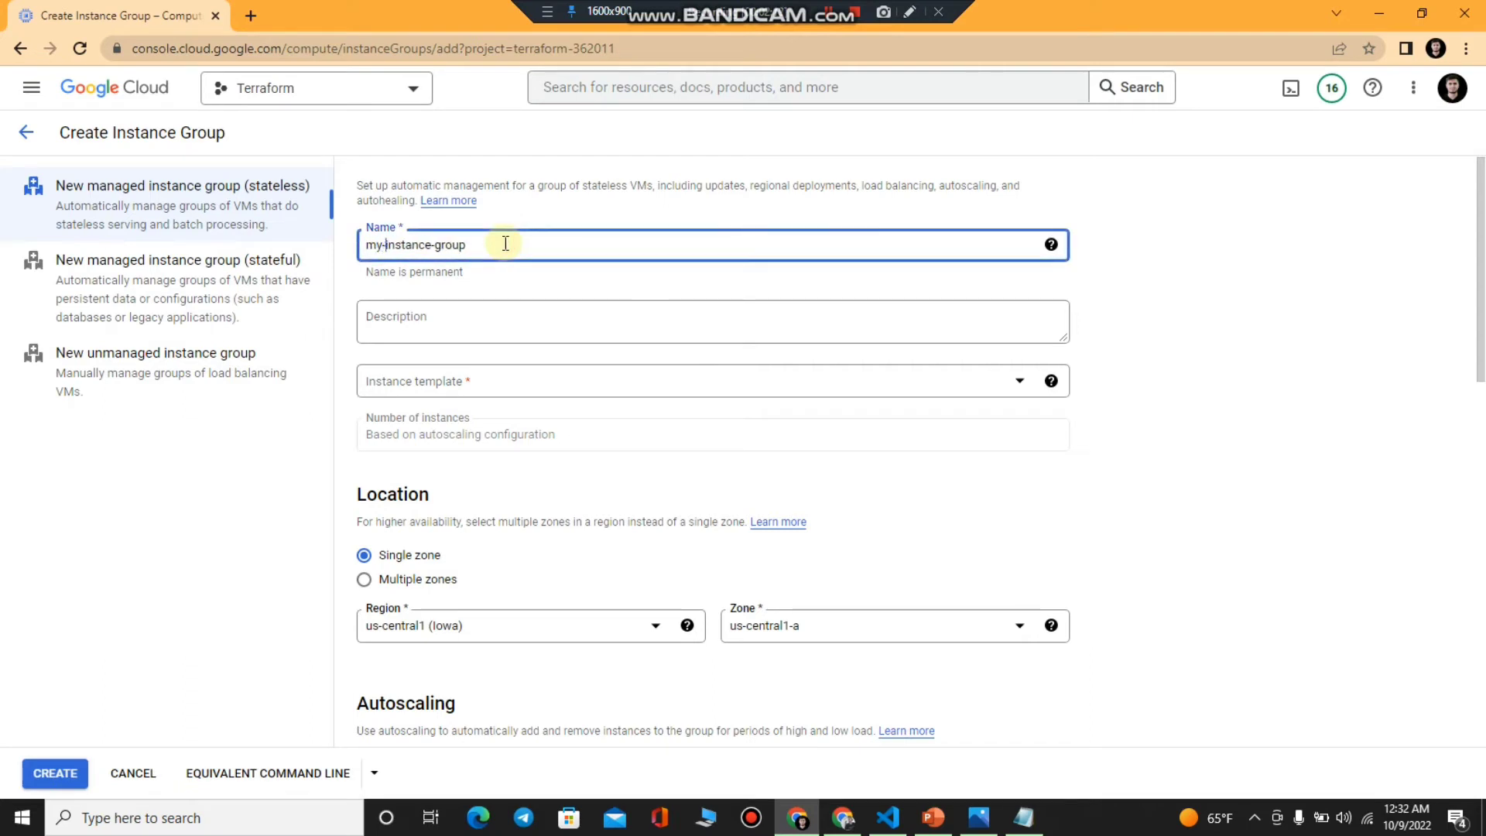
text(managed)
scroll(581, 387, down, 1)
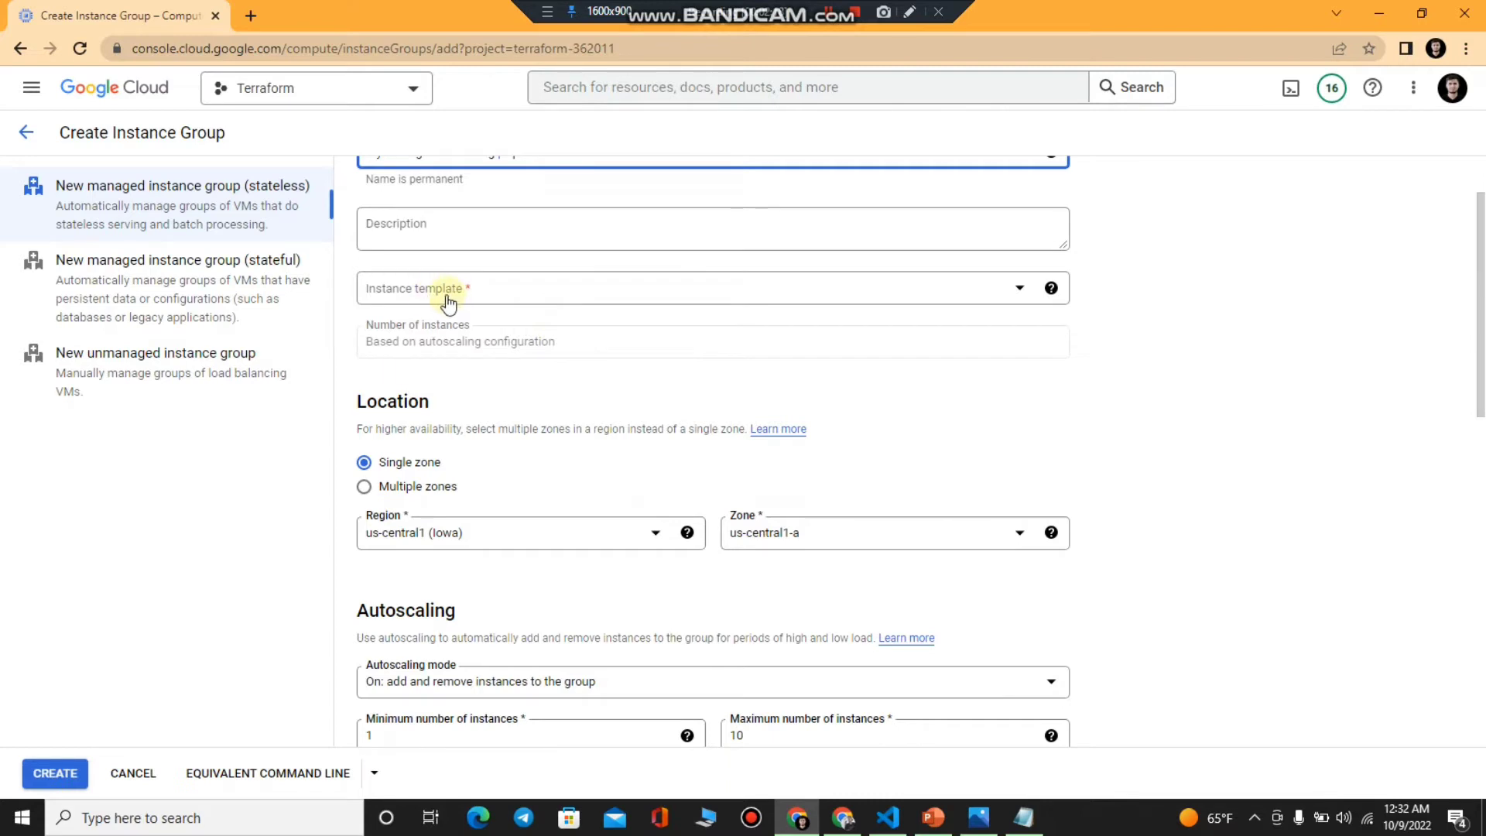
scroll(447, 301, up, 1)
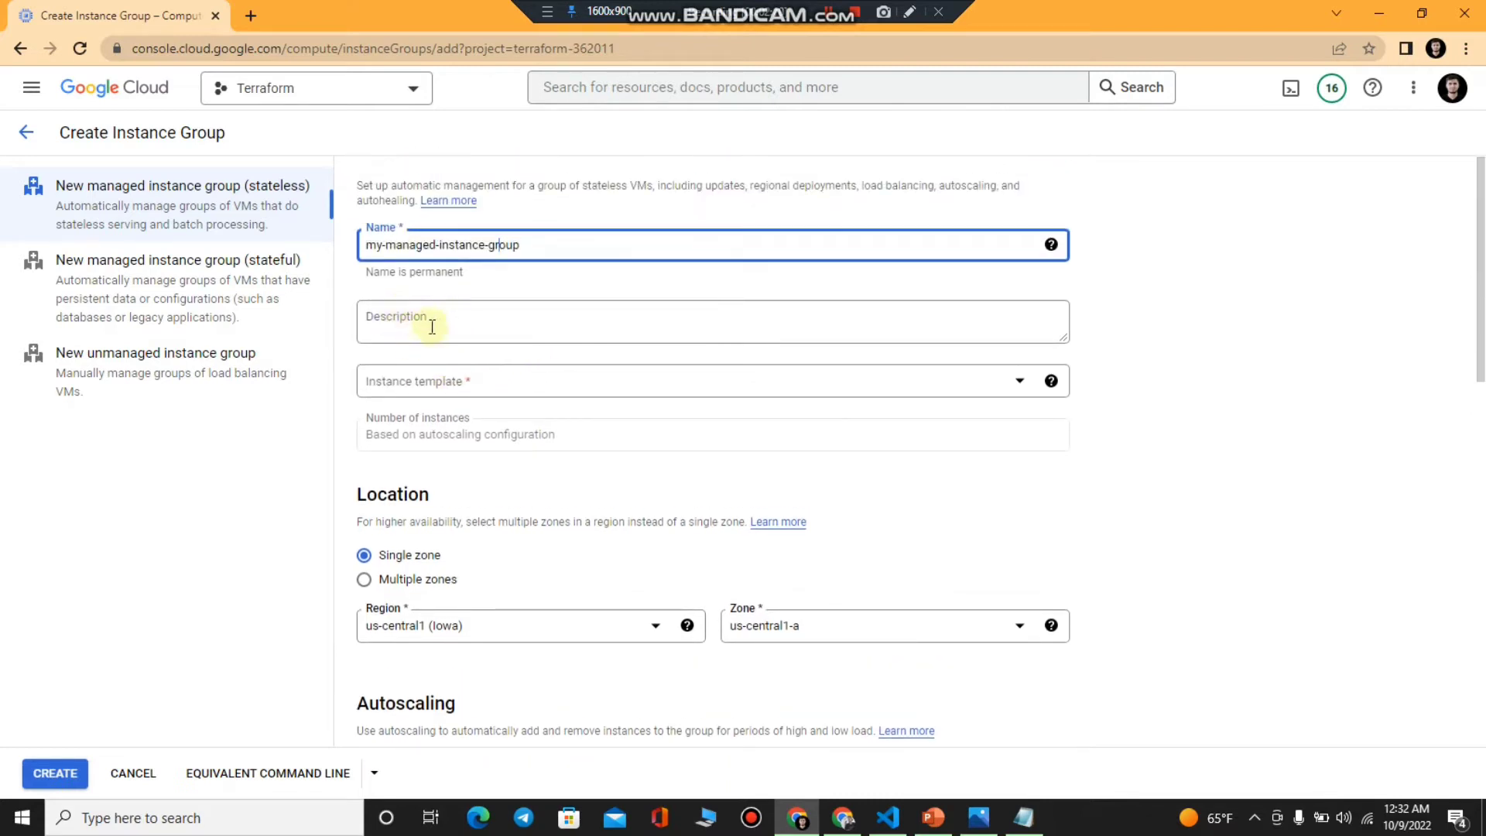
Step: Base the group on instance-template-with-startup-script and set its location to multiple zones
click(419, 387)
click(490, 463)
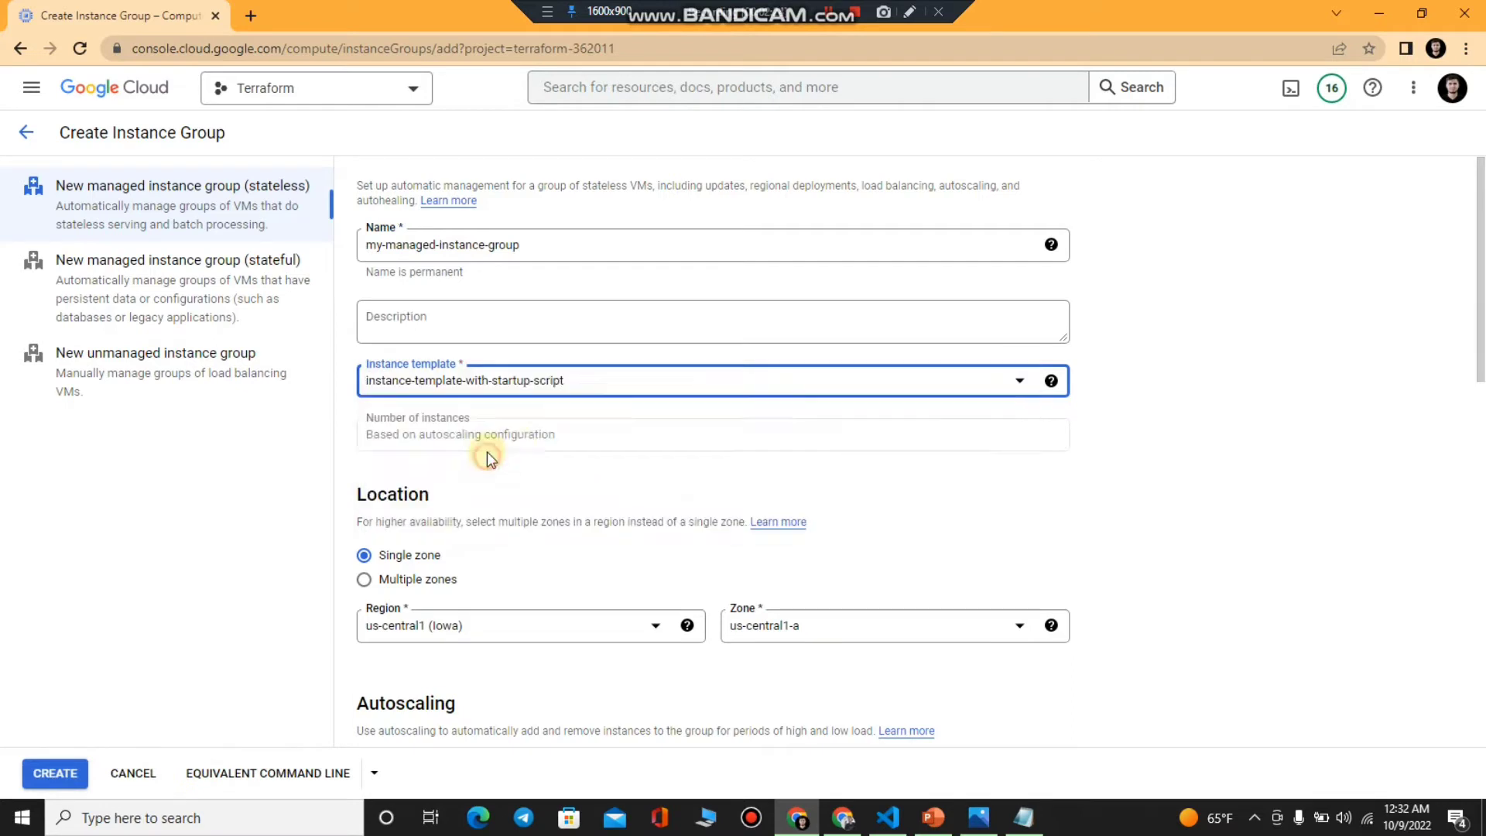
scroll(529, 420, down, 2)
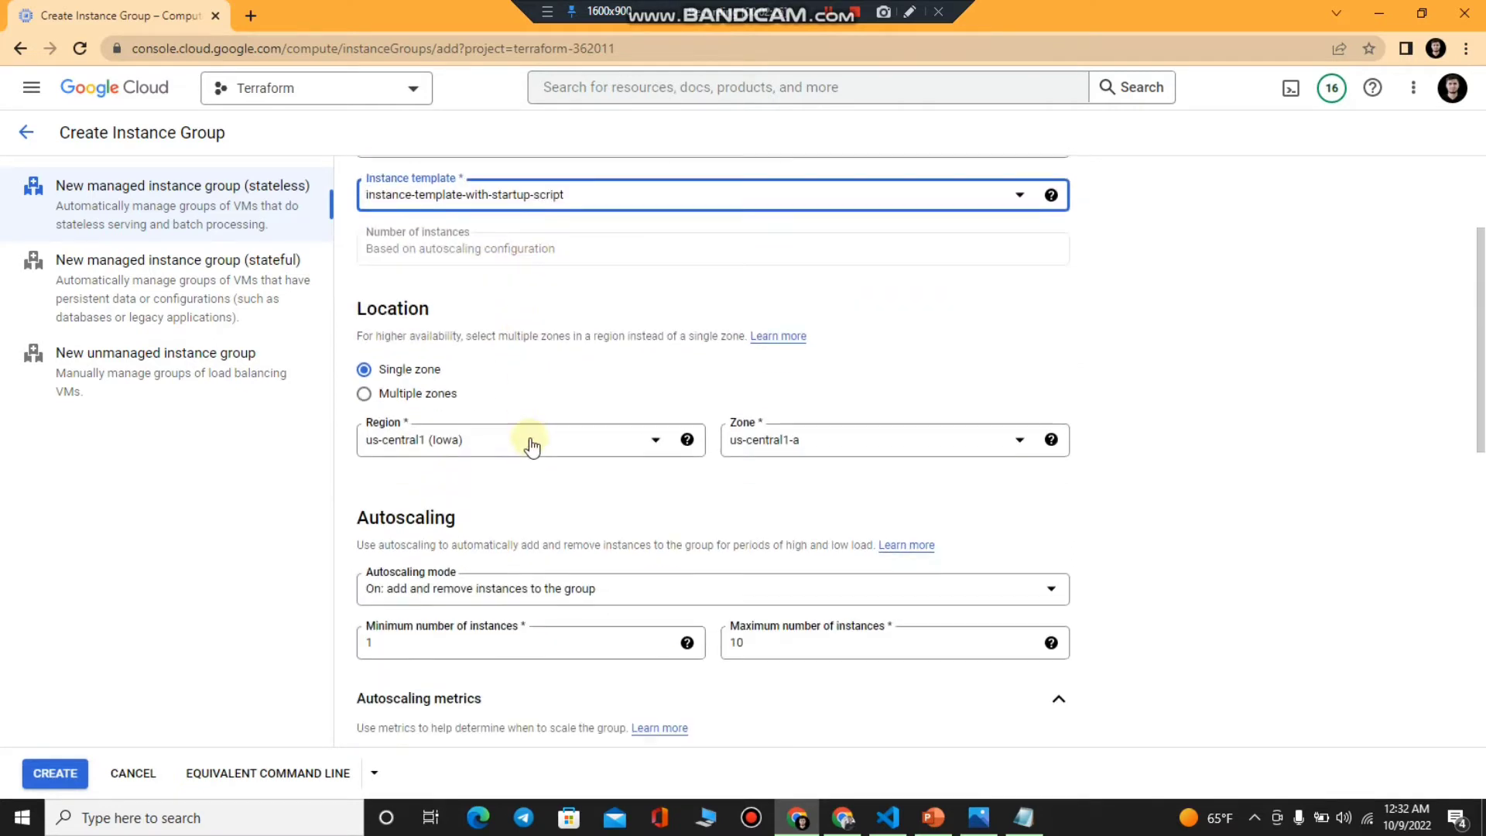
click(416, 396)
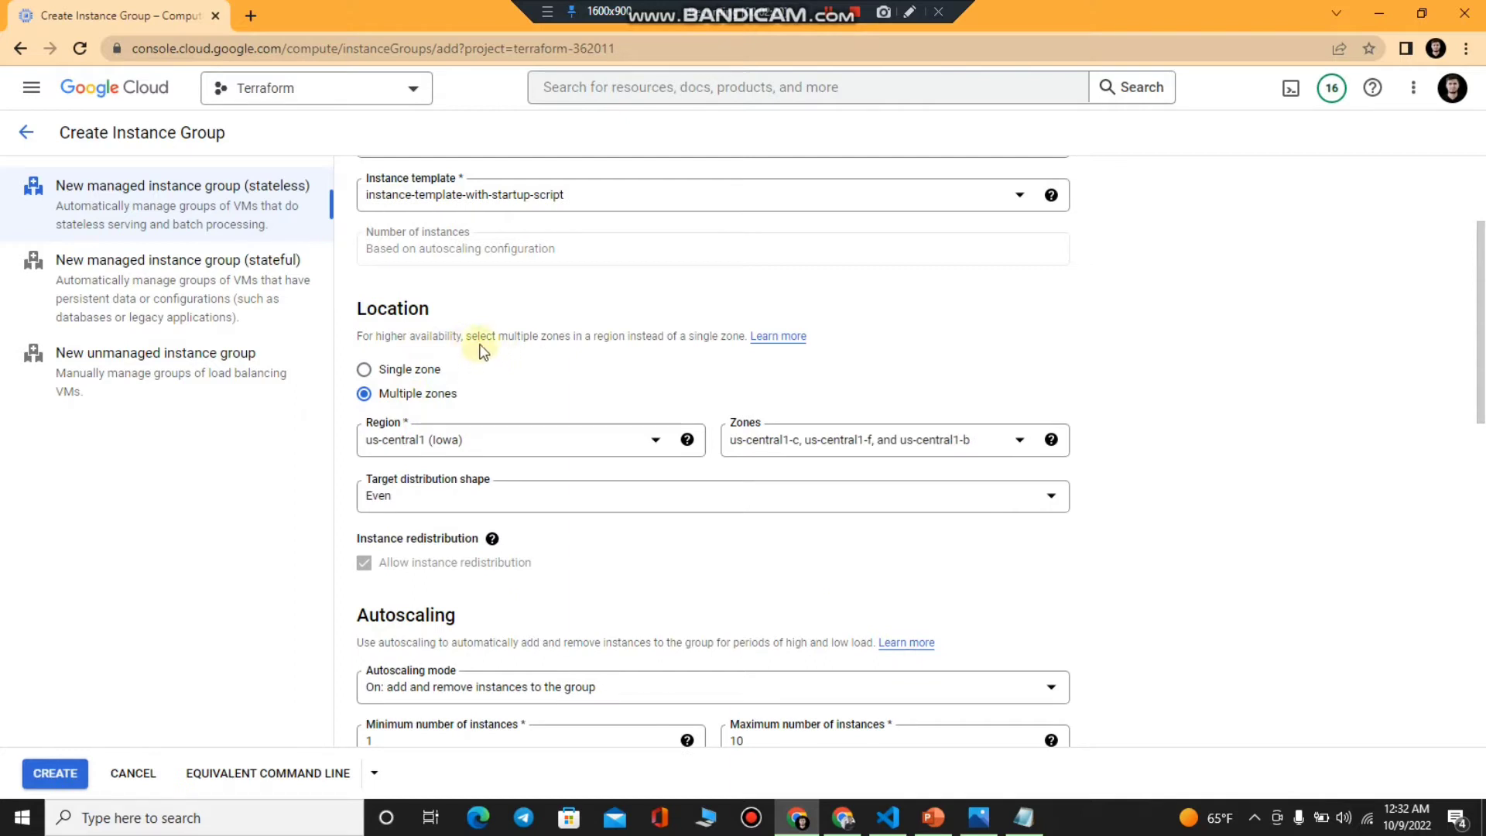
drag(544, 342, 746, 342)
click(795, 400)
Step: Set the group's autoscaling limits to a minimum of 2 and a maximum of 4 instances
scroll(596, 435, down, 1)
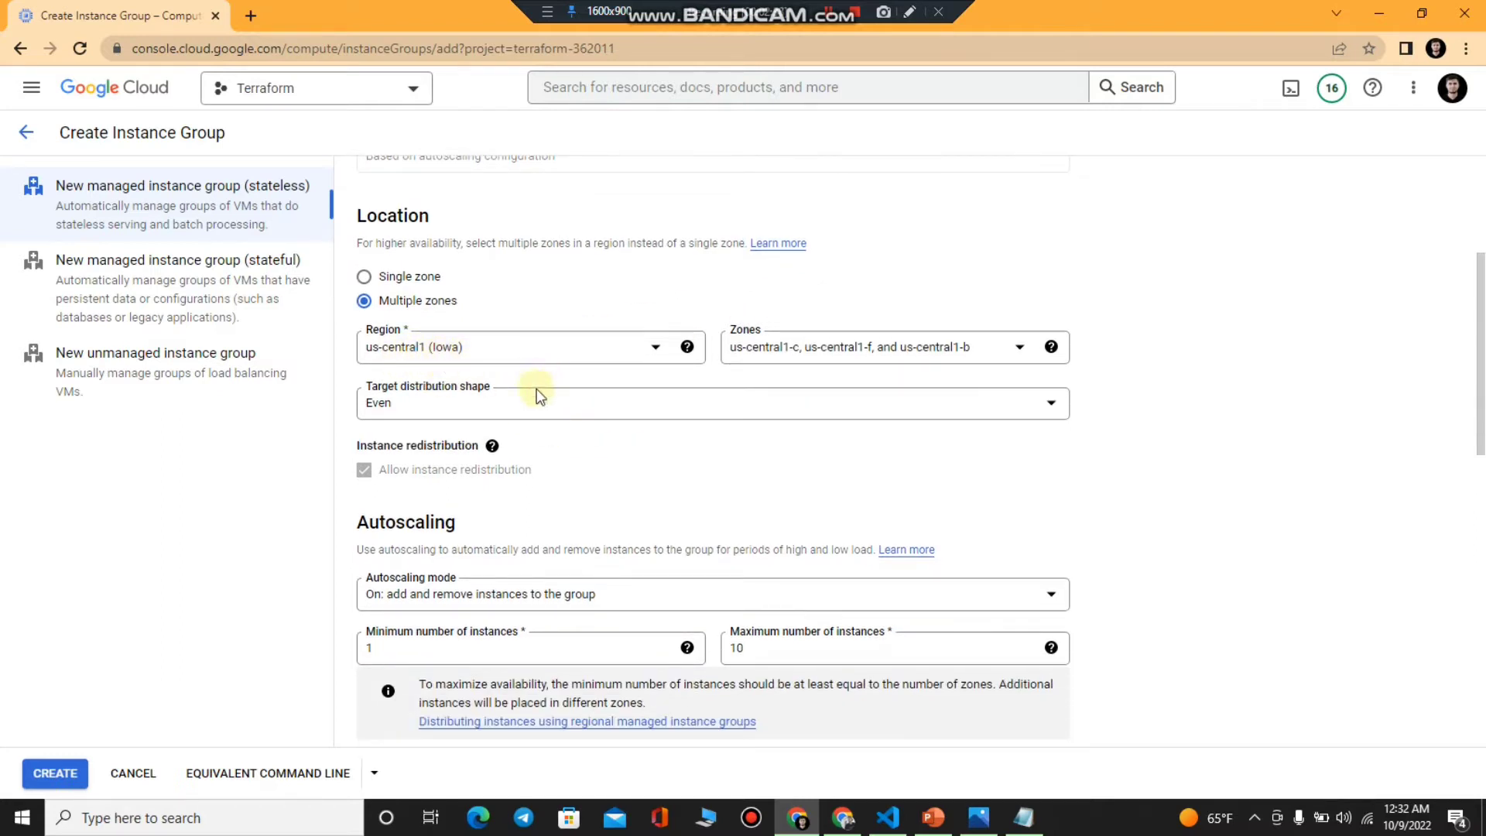
scroll(537, 391, down, 2)
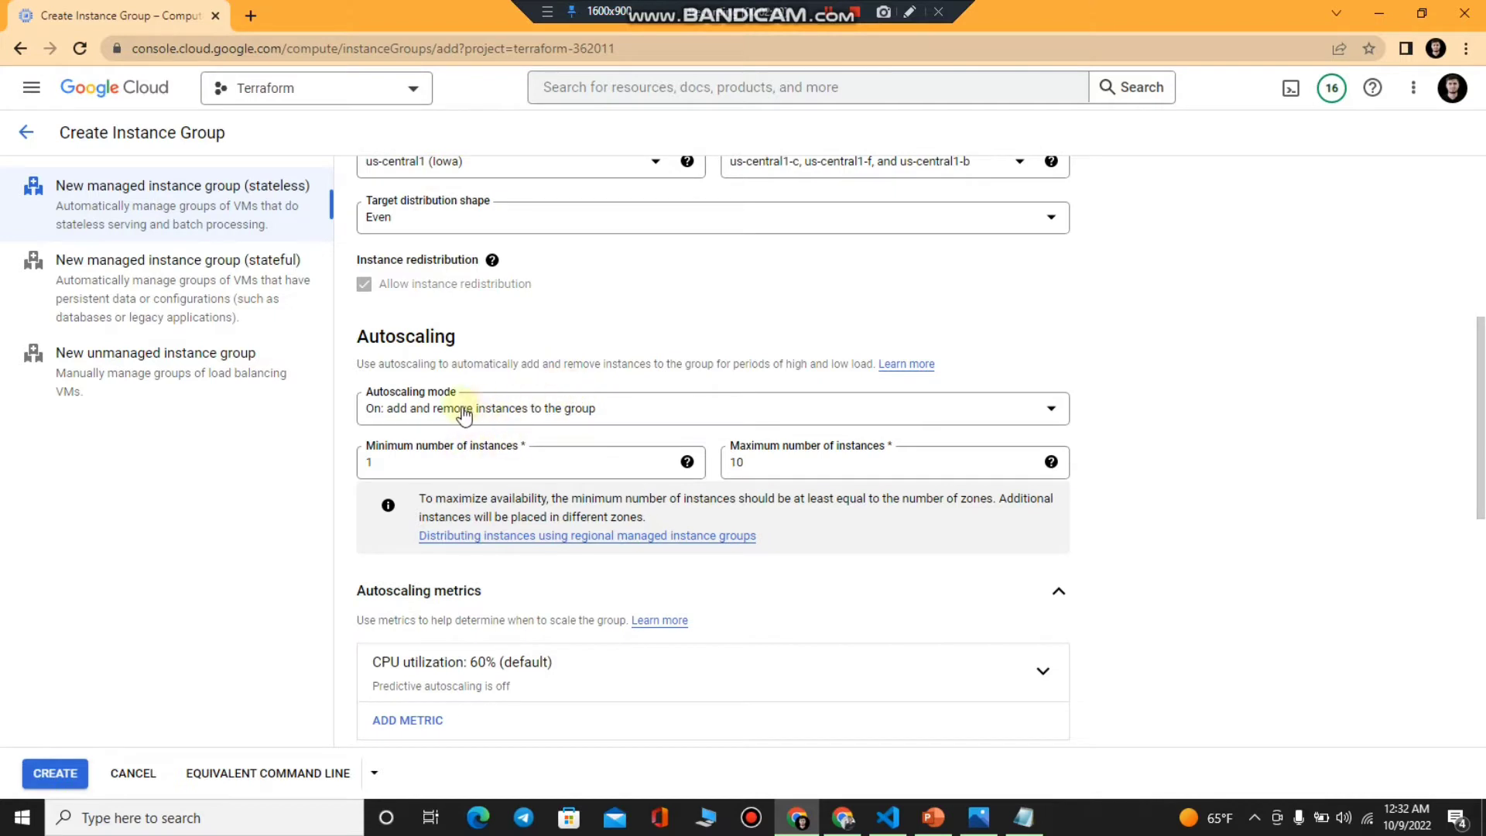
scroll(485, 426, down, 2)
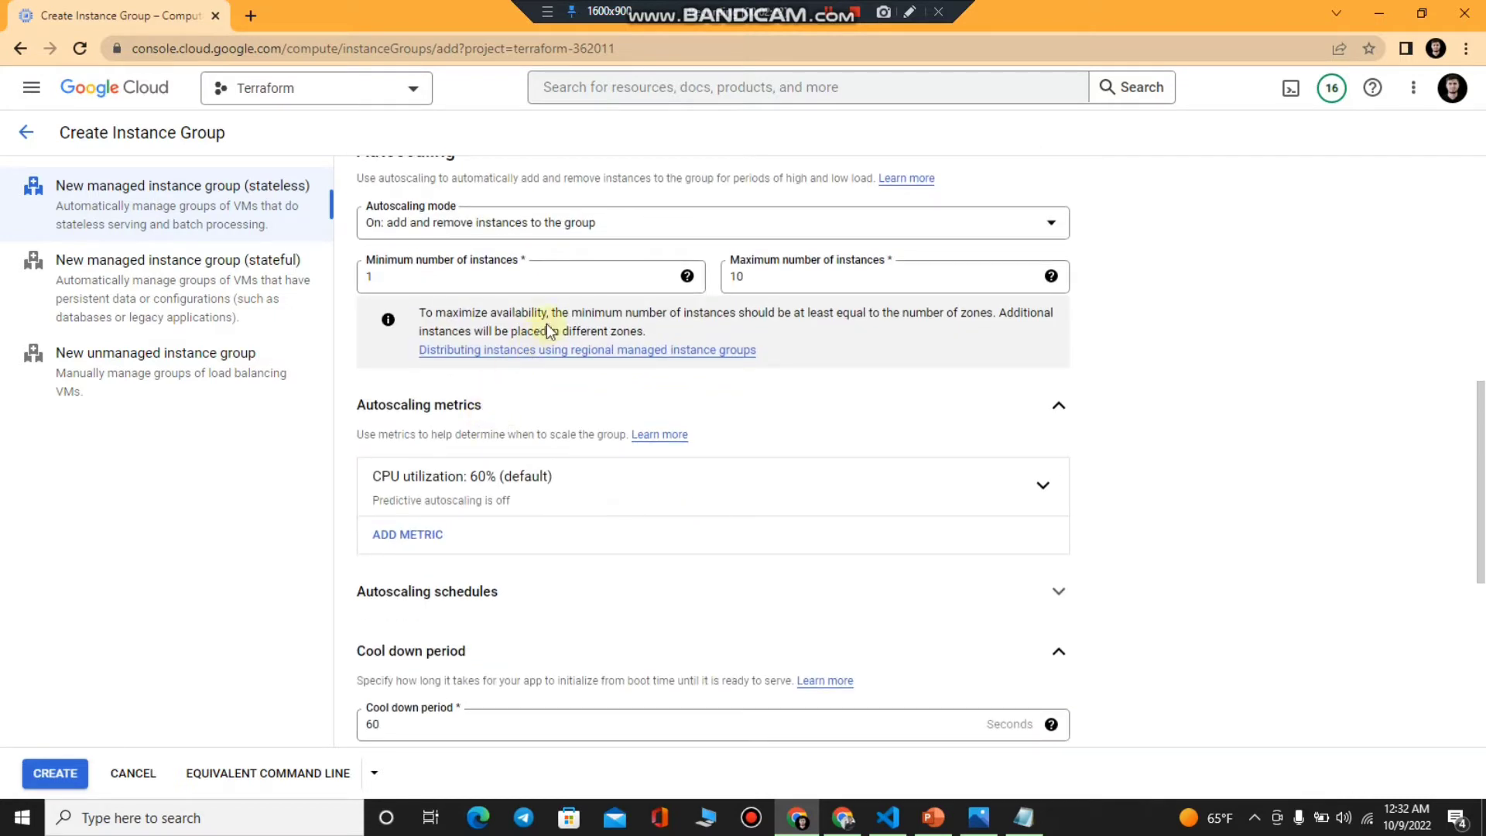
drag(440, 283, 348, 277)
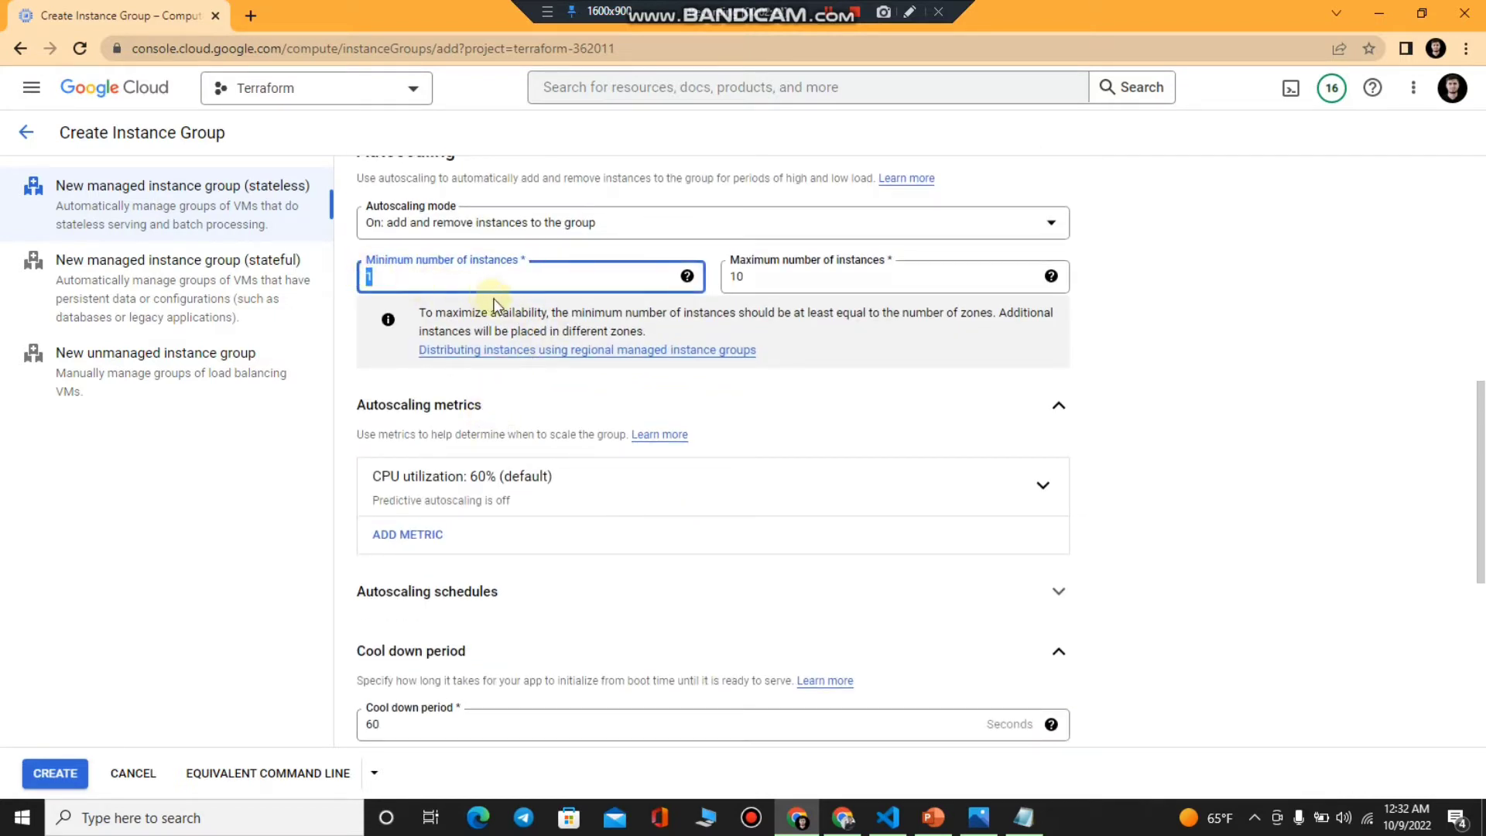
text(2)
drag(769, 277, 650, 279)
text(4)
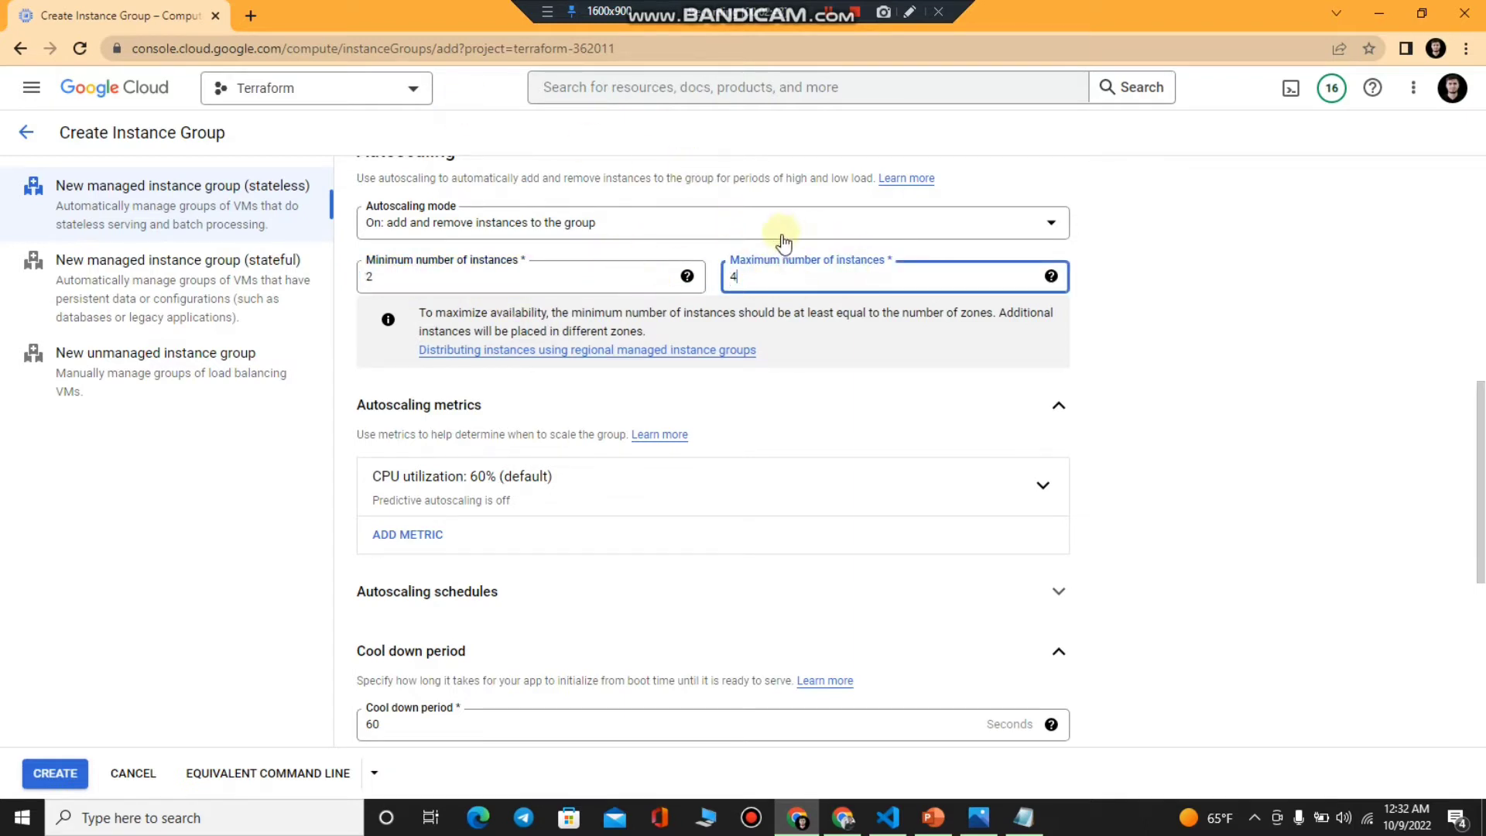
Step: Review the CPU utilization autoscaling metric, its available metric types, the predictive autoscaling options and the cool down period
scroll(836, 236, down, 2)
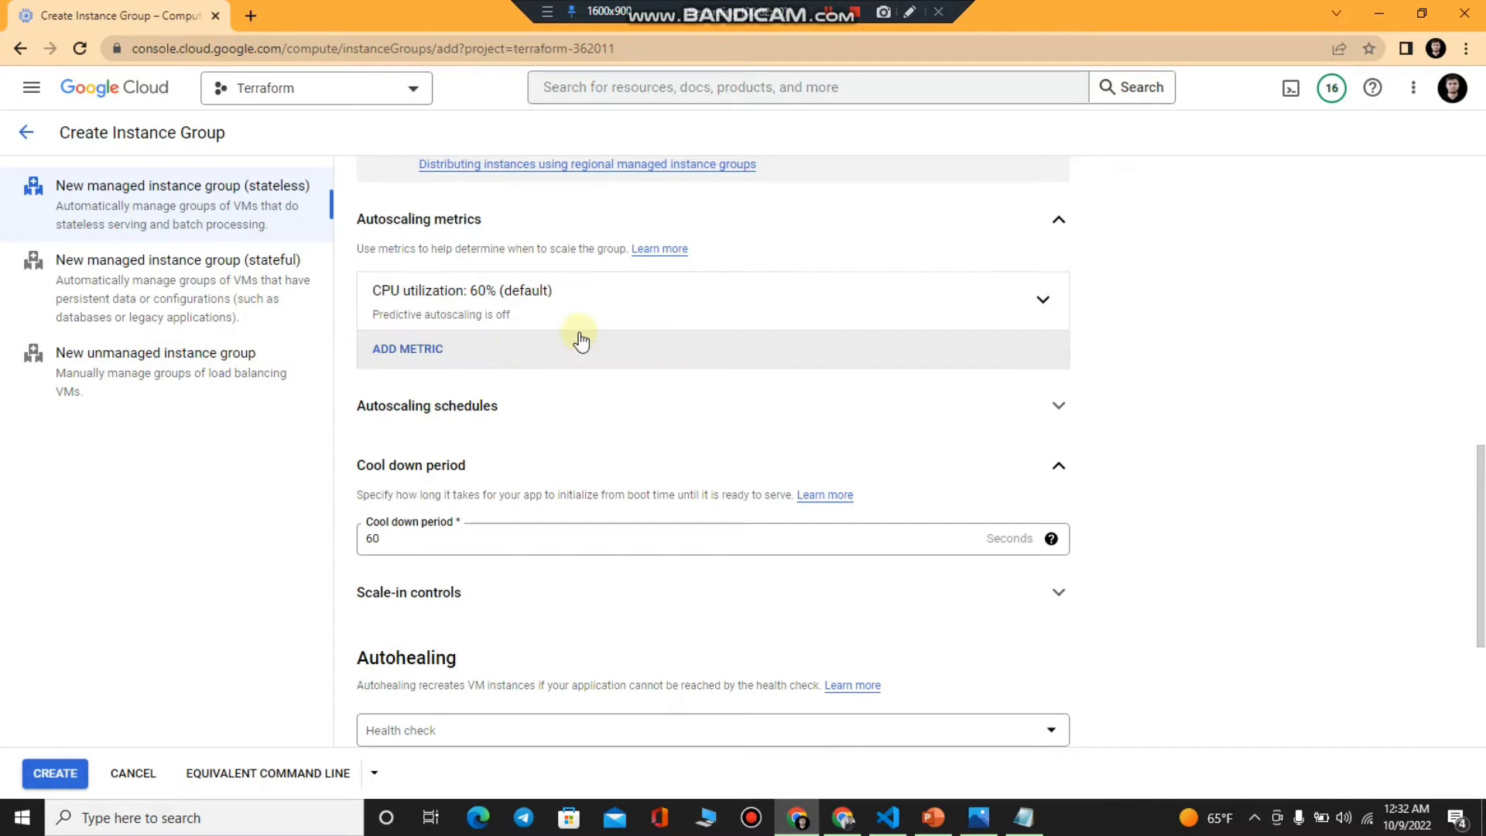
scroll(581, 337, down, 1)
scroll(579, 345, up, 2)
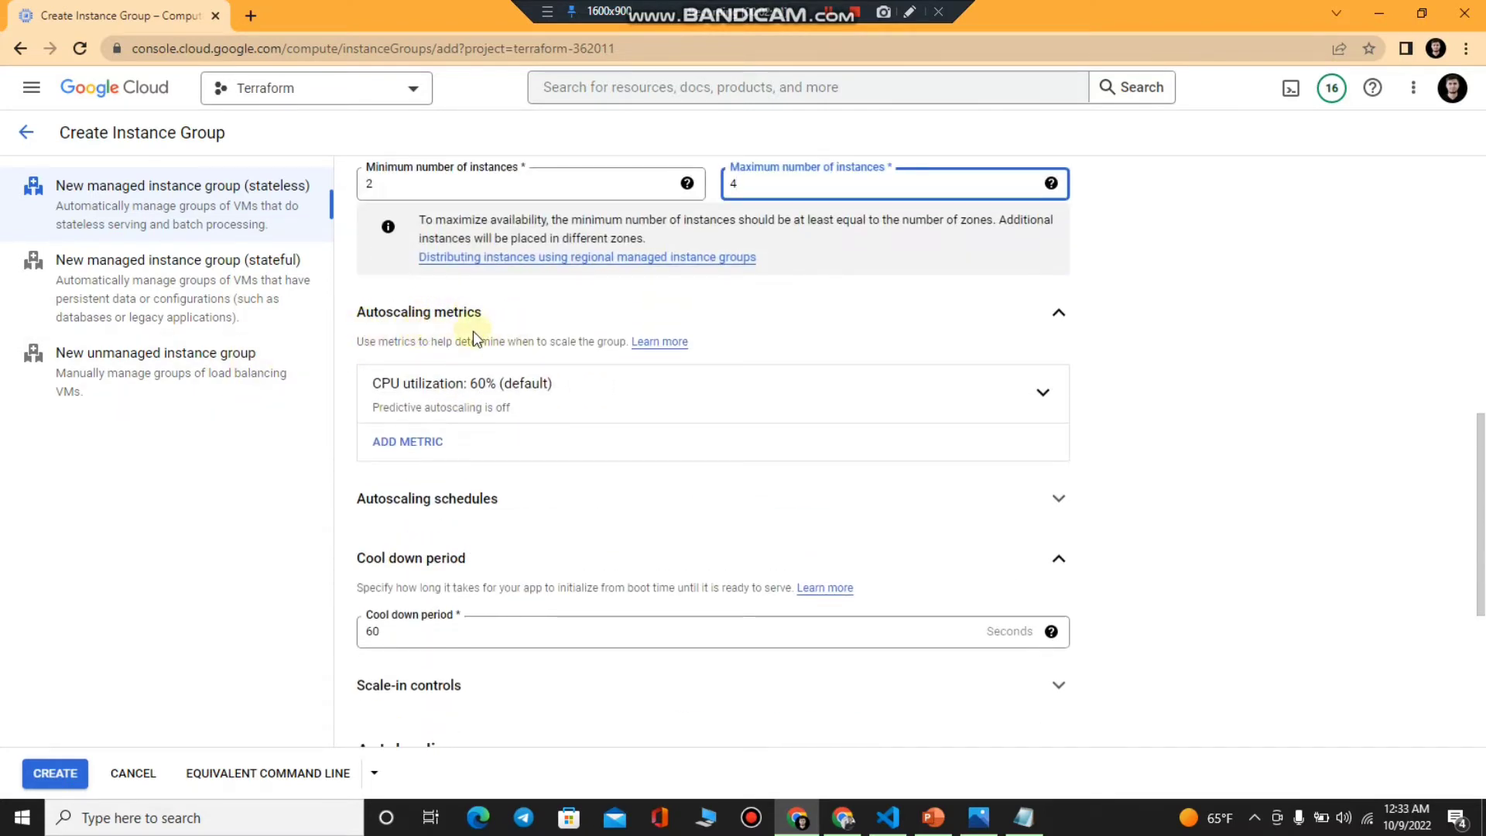
click(465, 383)
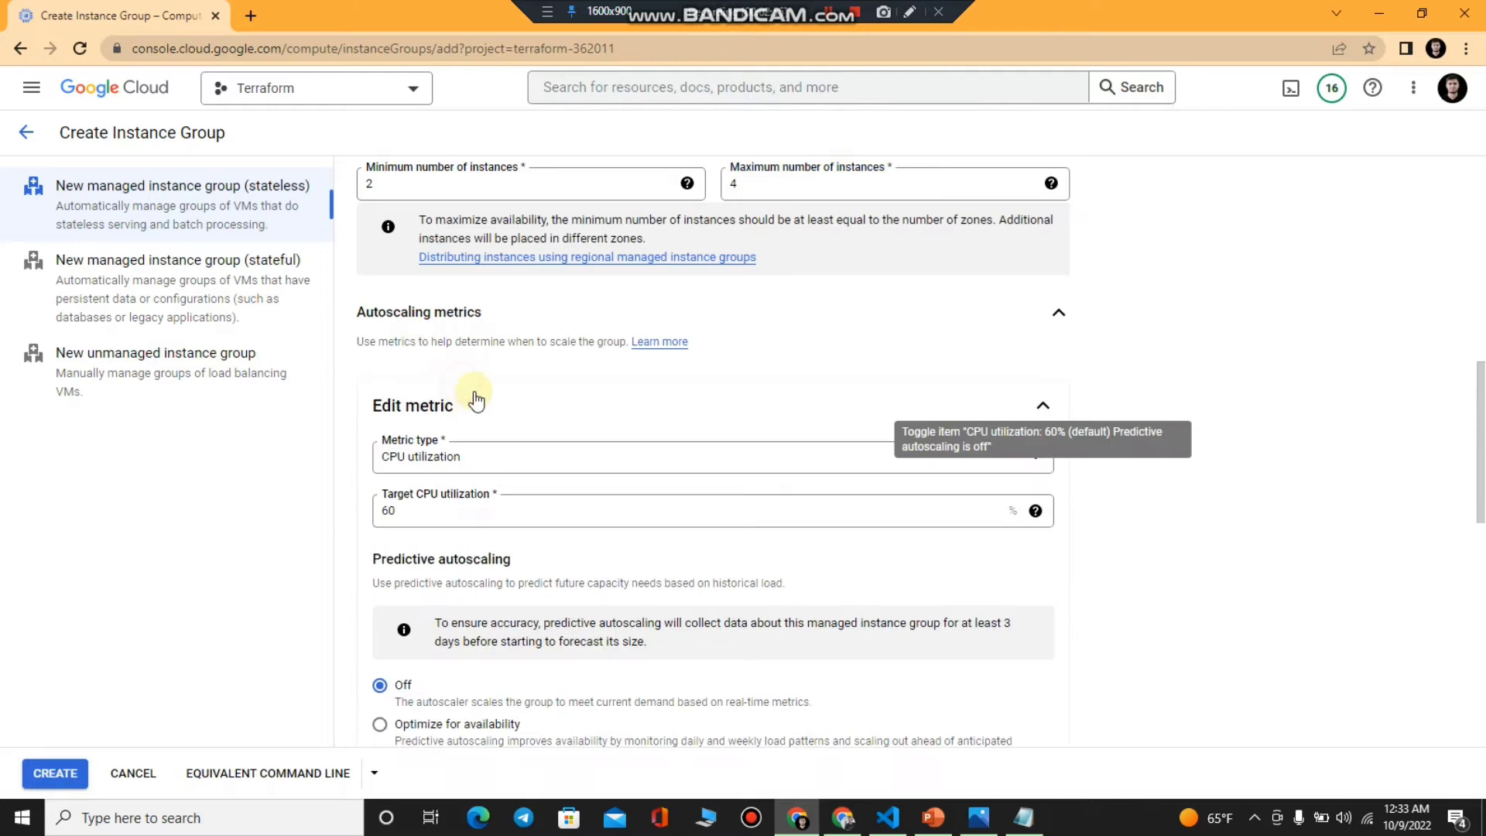
click(498, 464)
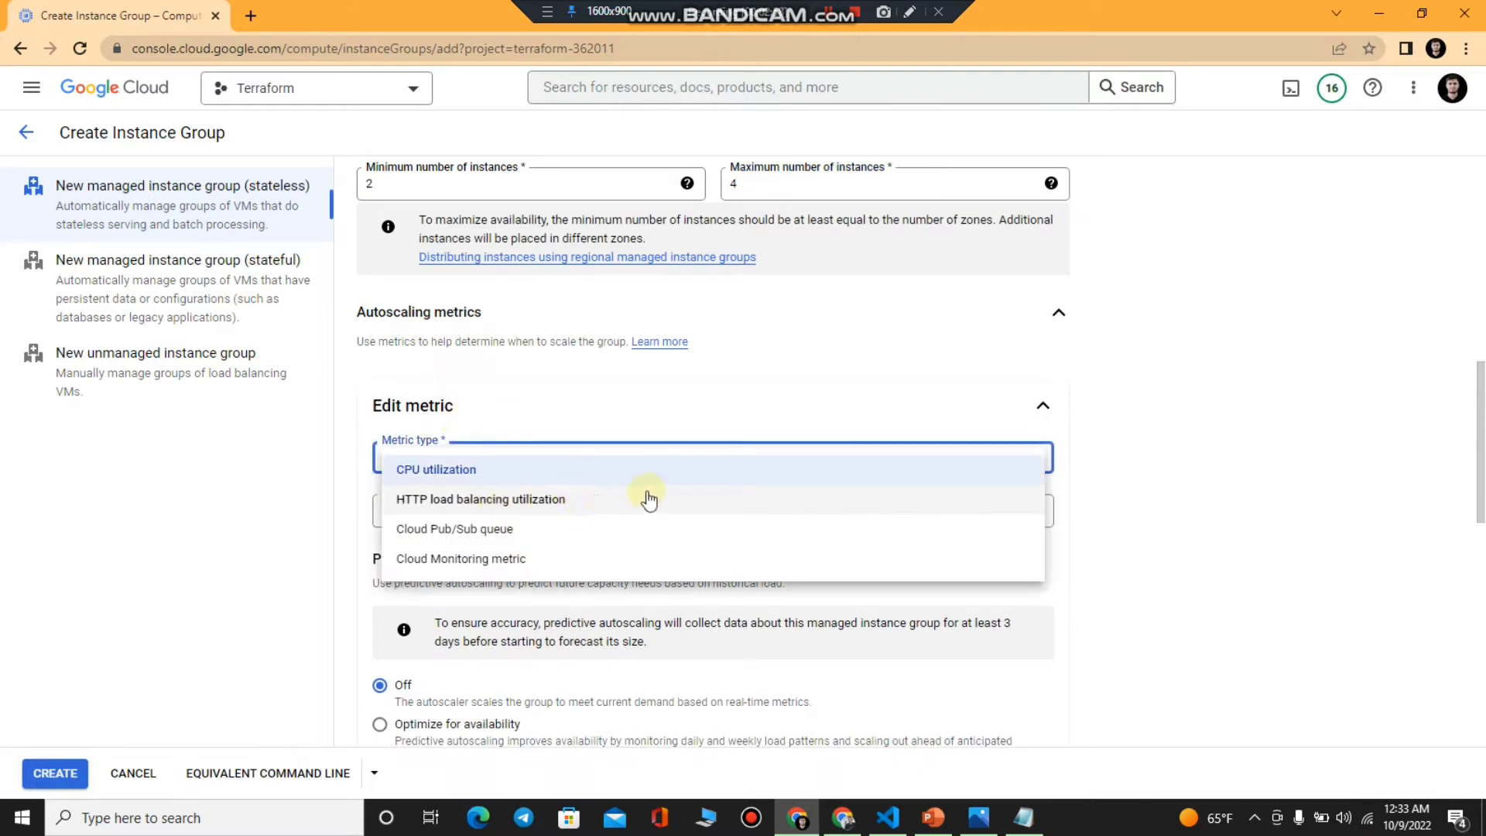
click(816, 423)
scroll(852, 429, down, 2)
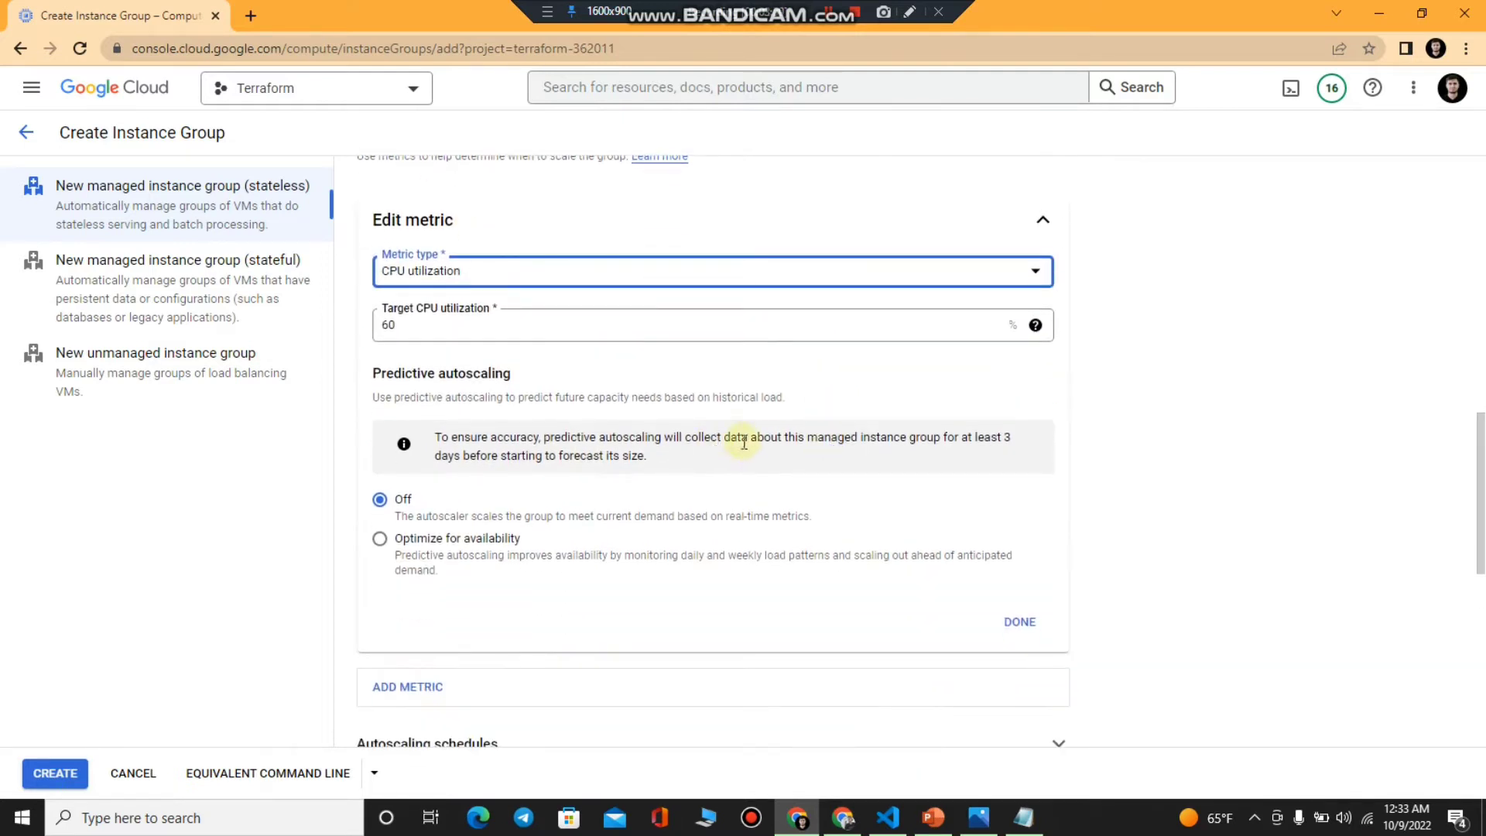
scroll(653, 389, down, 5)
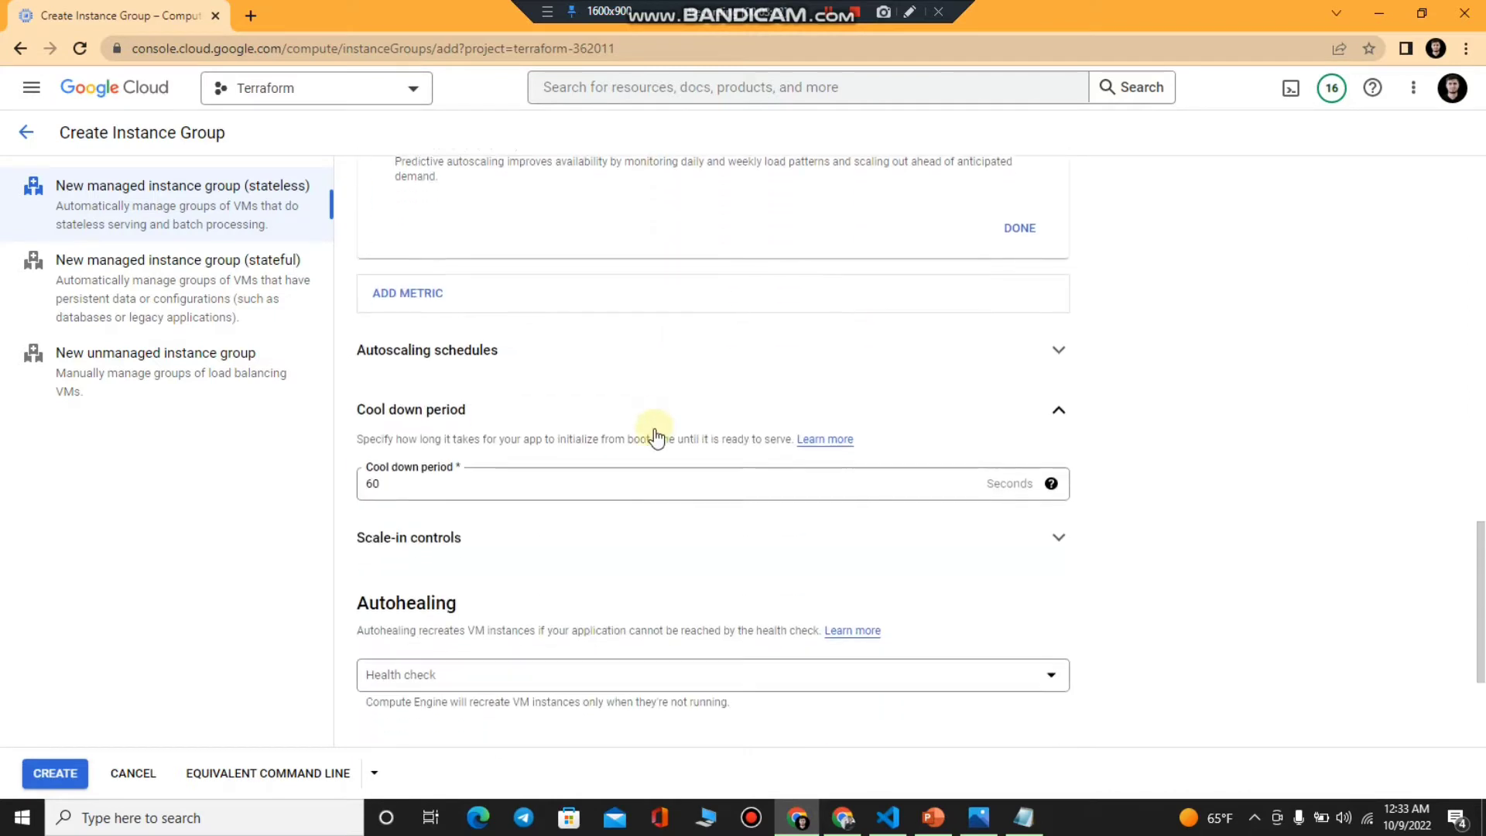
scroll(530, 447, down, 1)
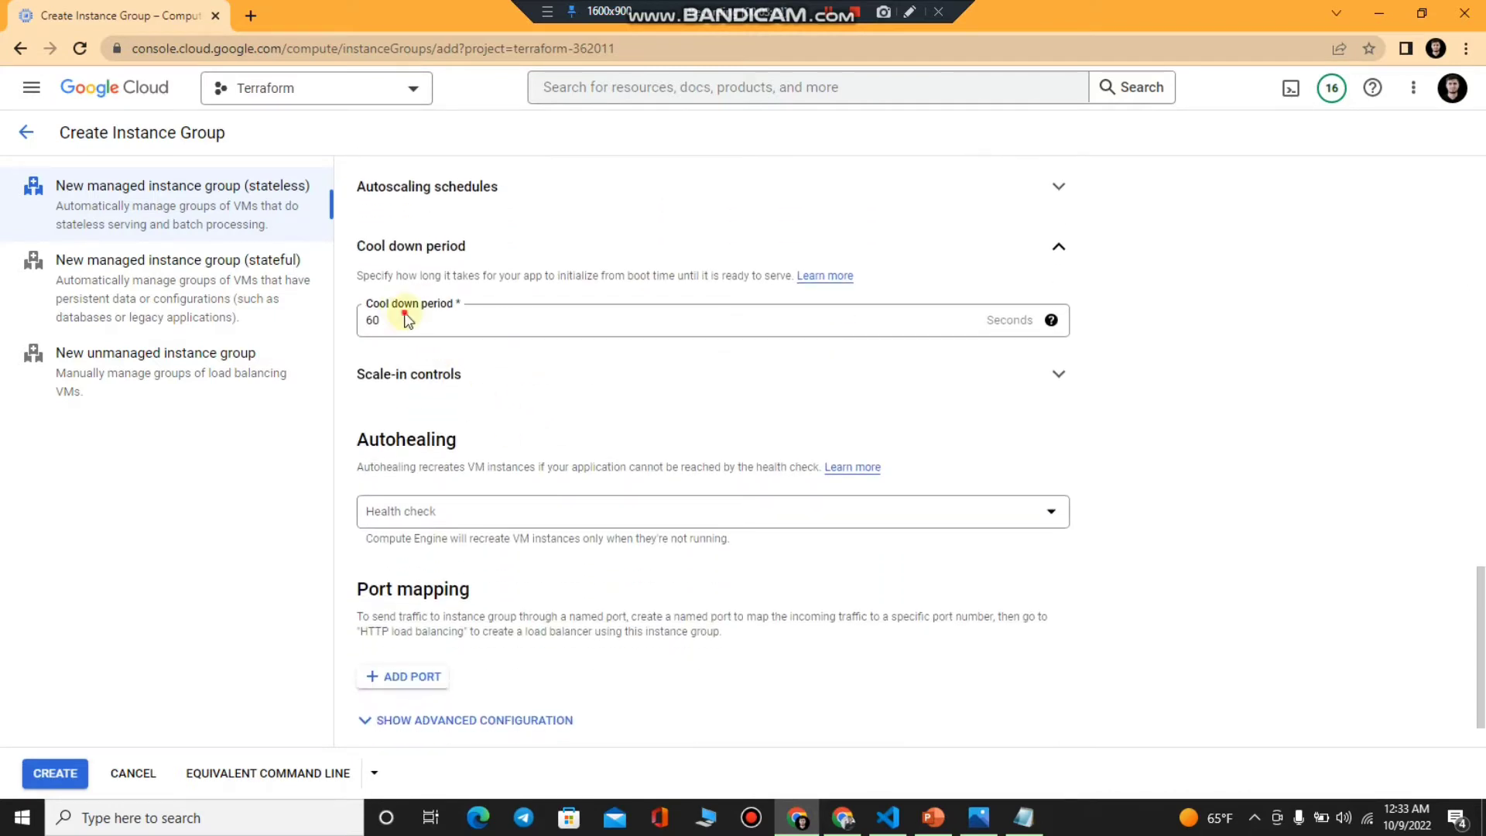
drag(405, 313, 374, 320)
scroll(418, 364, down, 1)
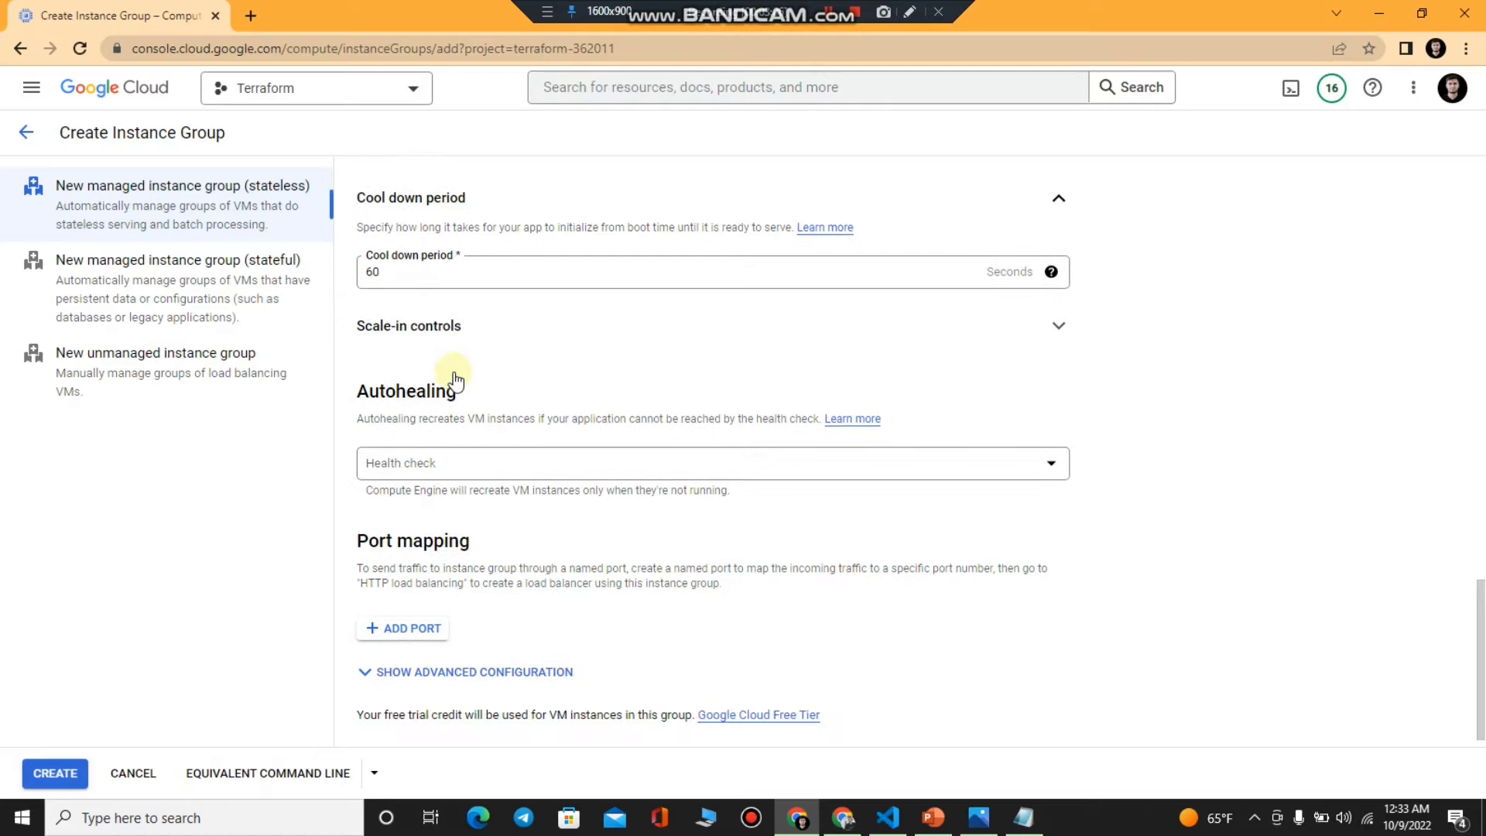
Step: Assign the http-check (HTTP) health check to the group's autohealing
click(465, 451)
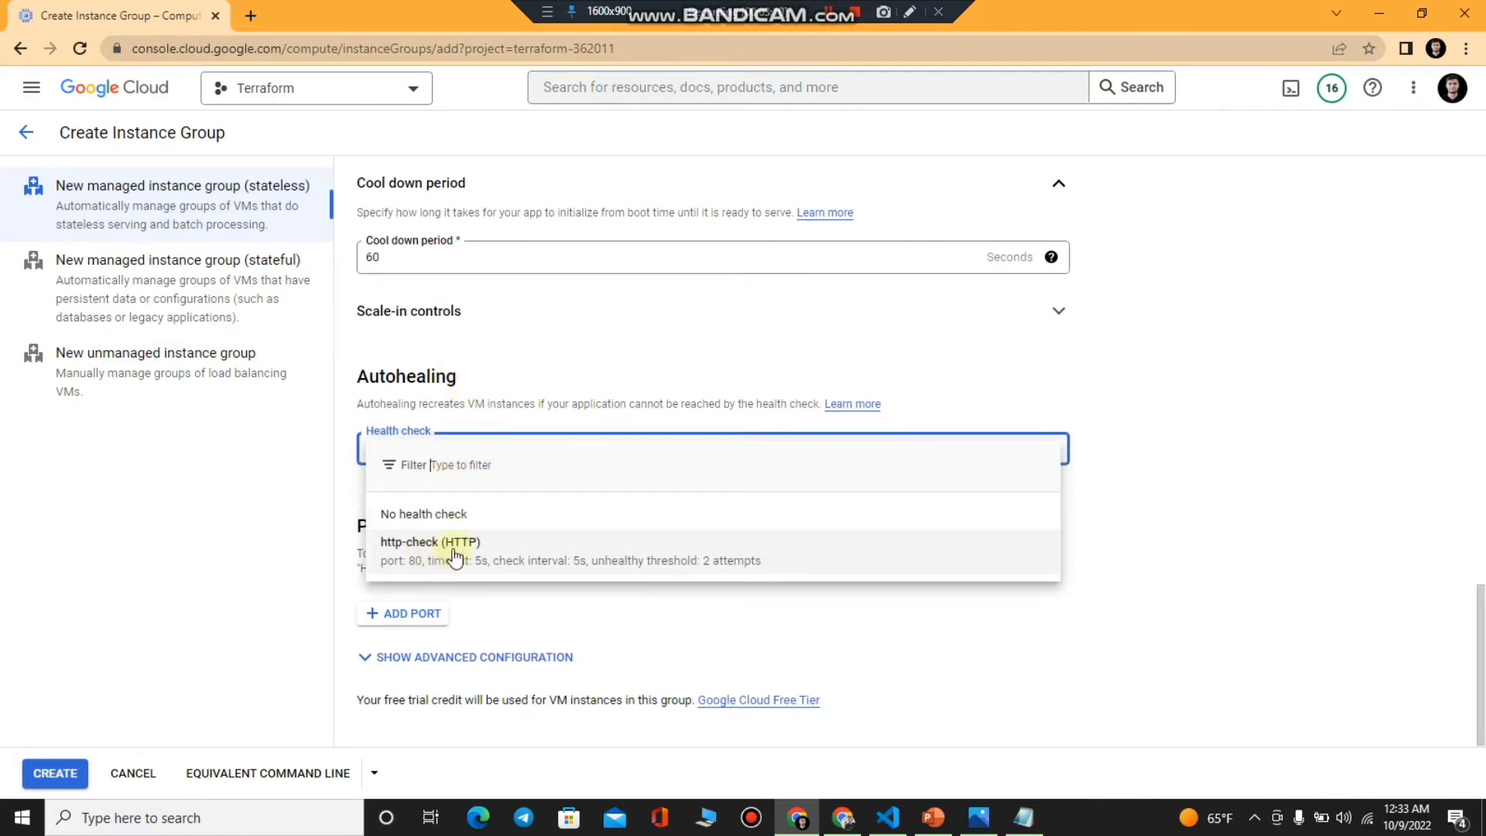
click(566, 422)
click(514, 462)
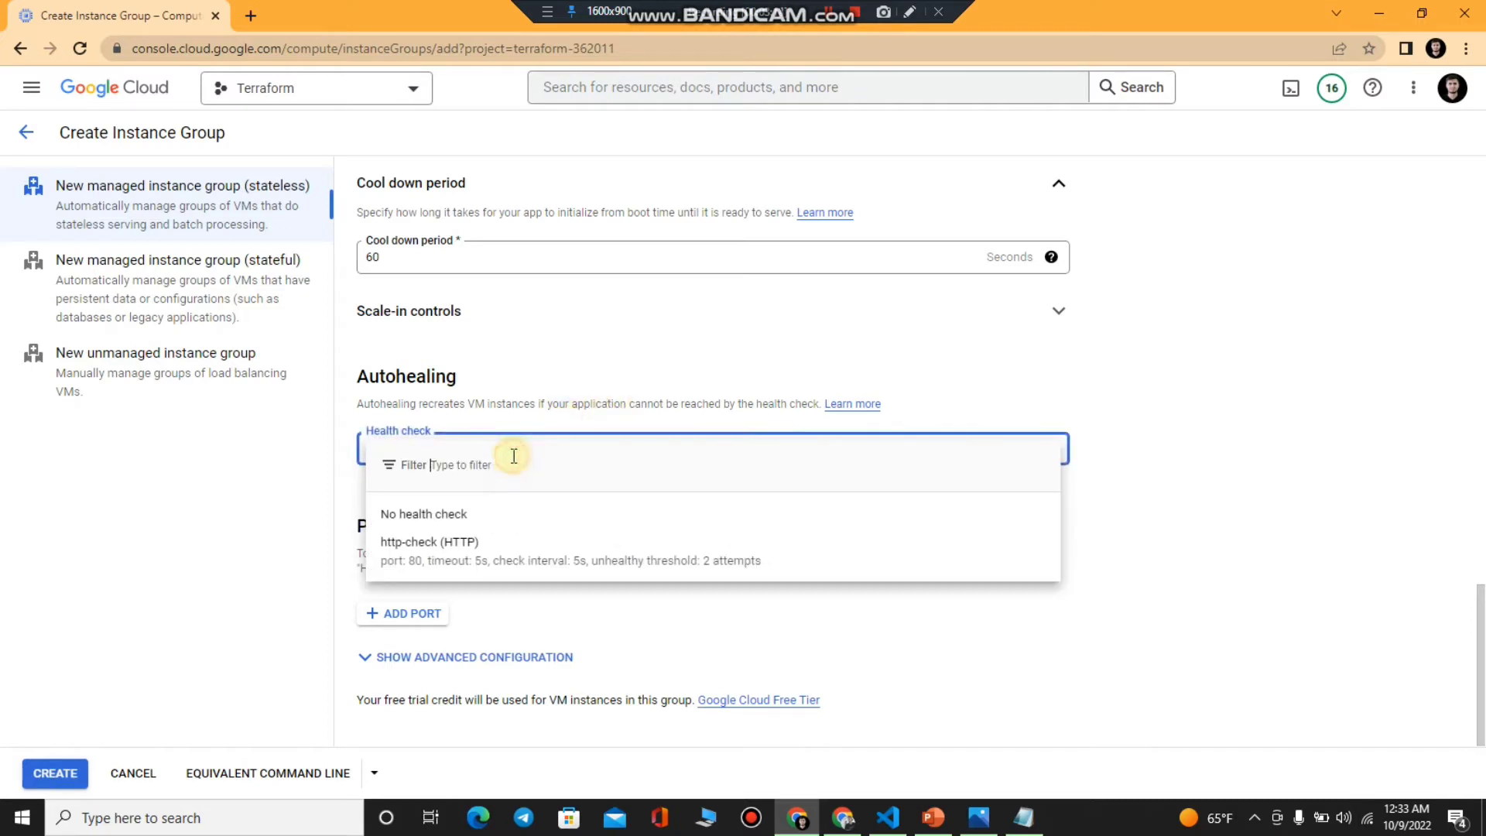
click(457, 512)
click(495, 460)
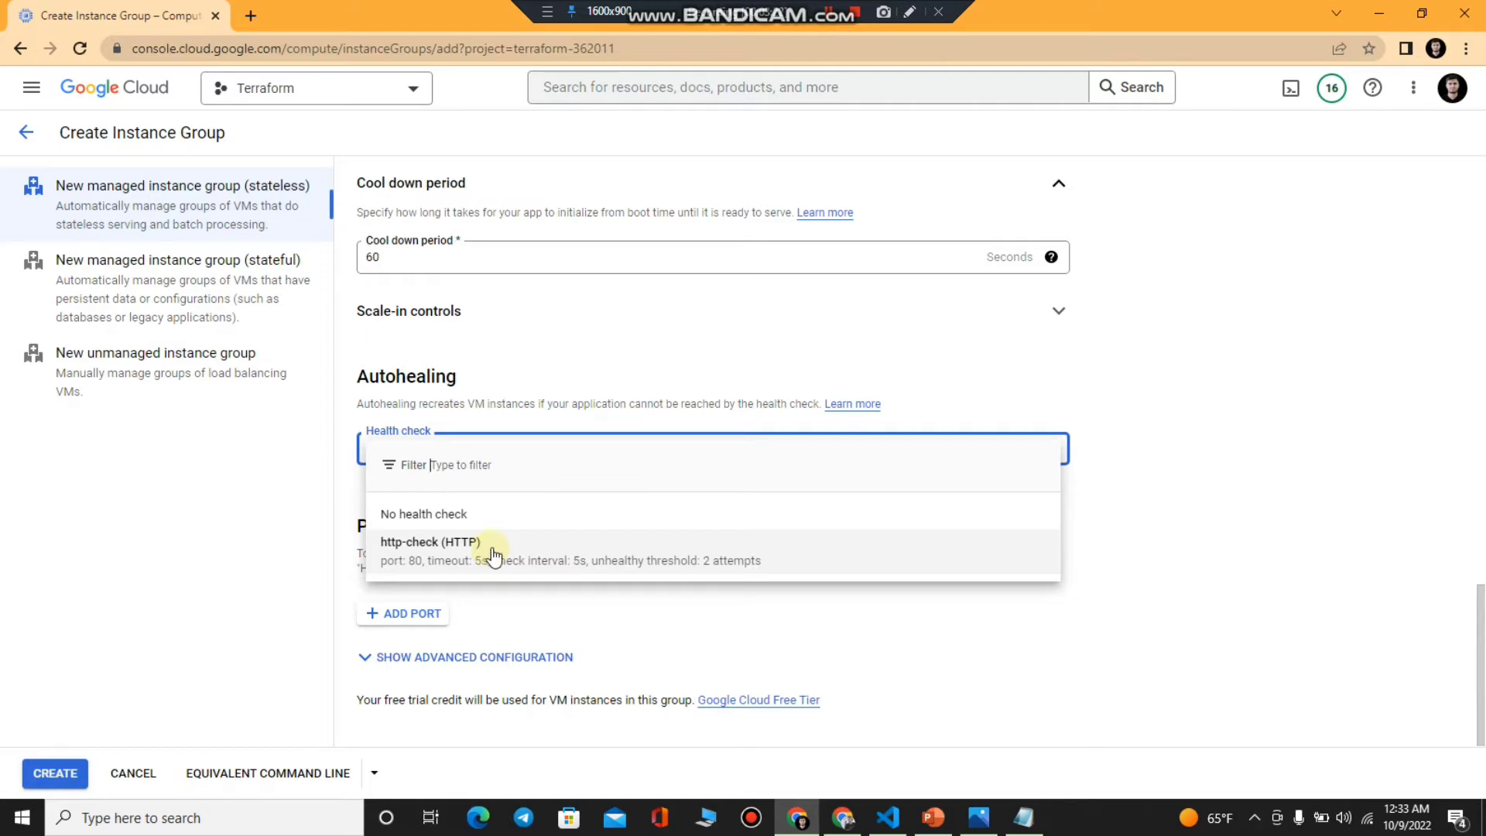
click(1121, 524)
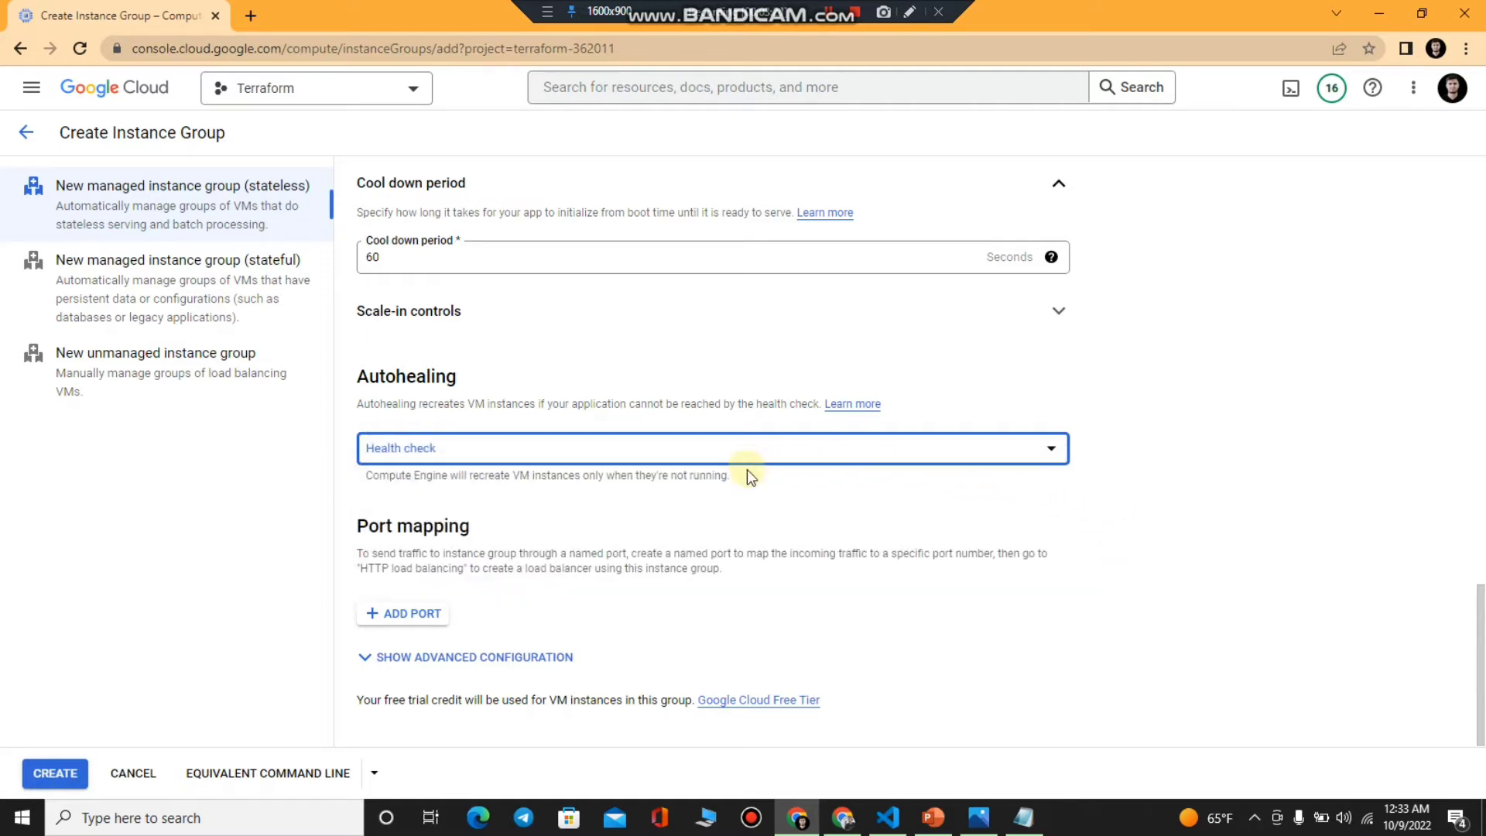
click(647, 460)
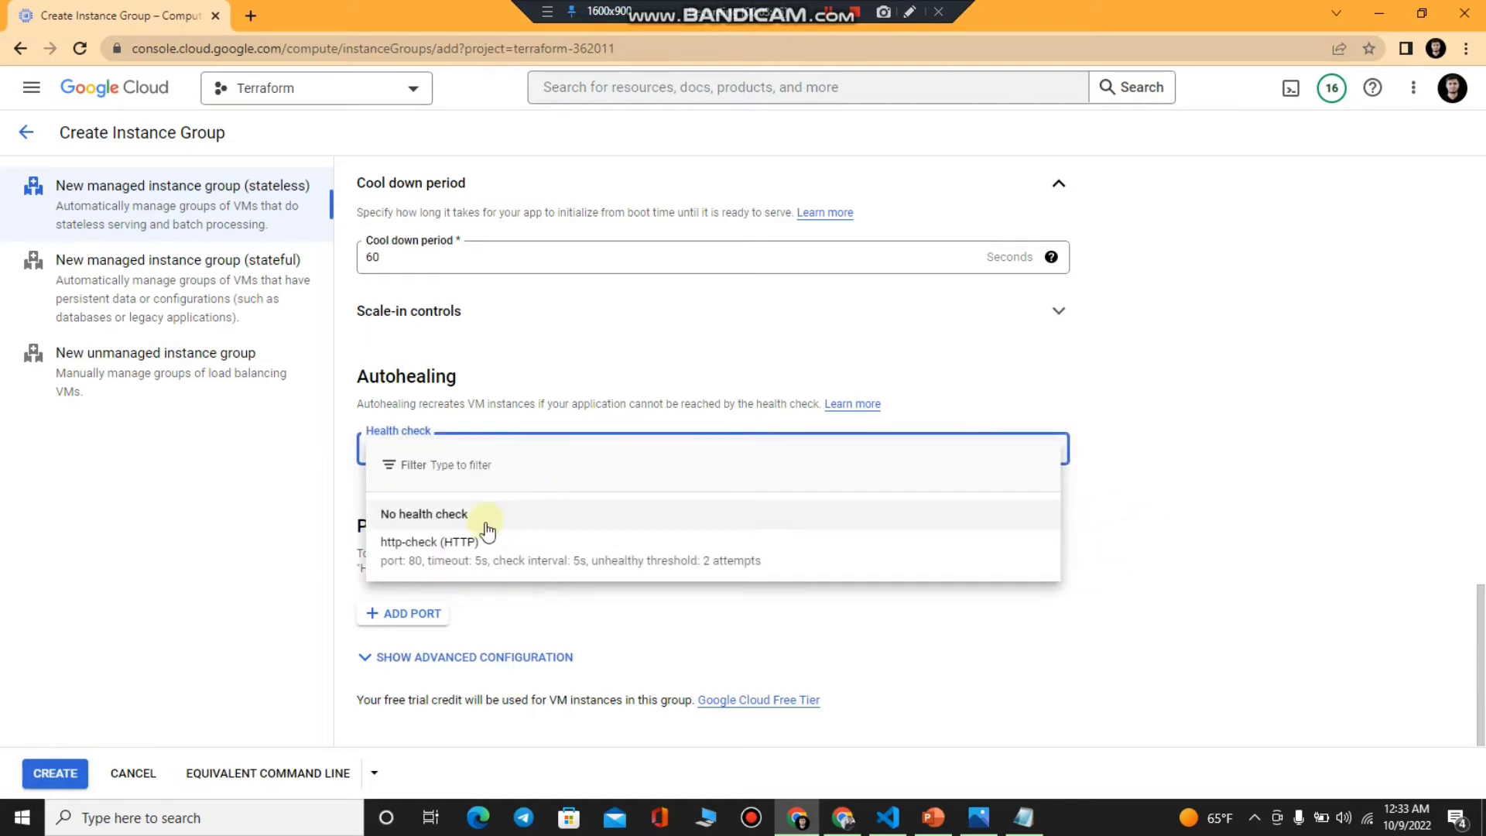
click(431, 514)
click(418, 458)
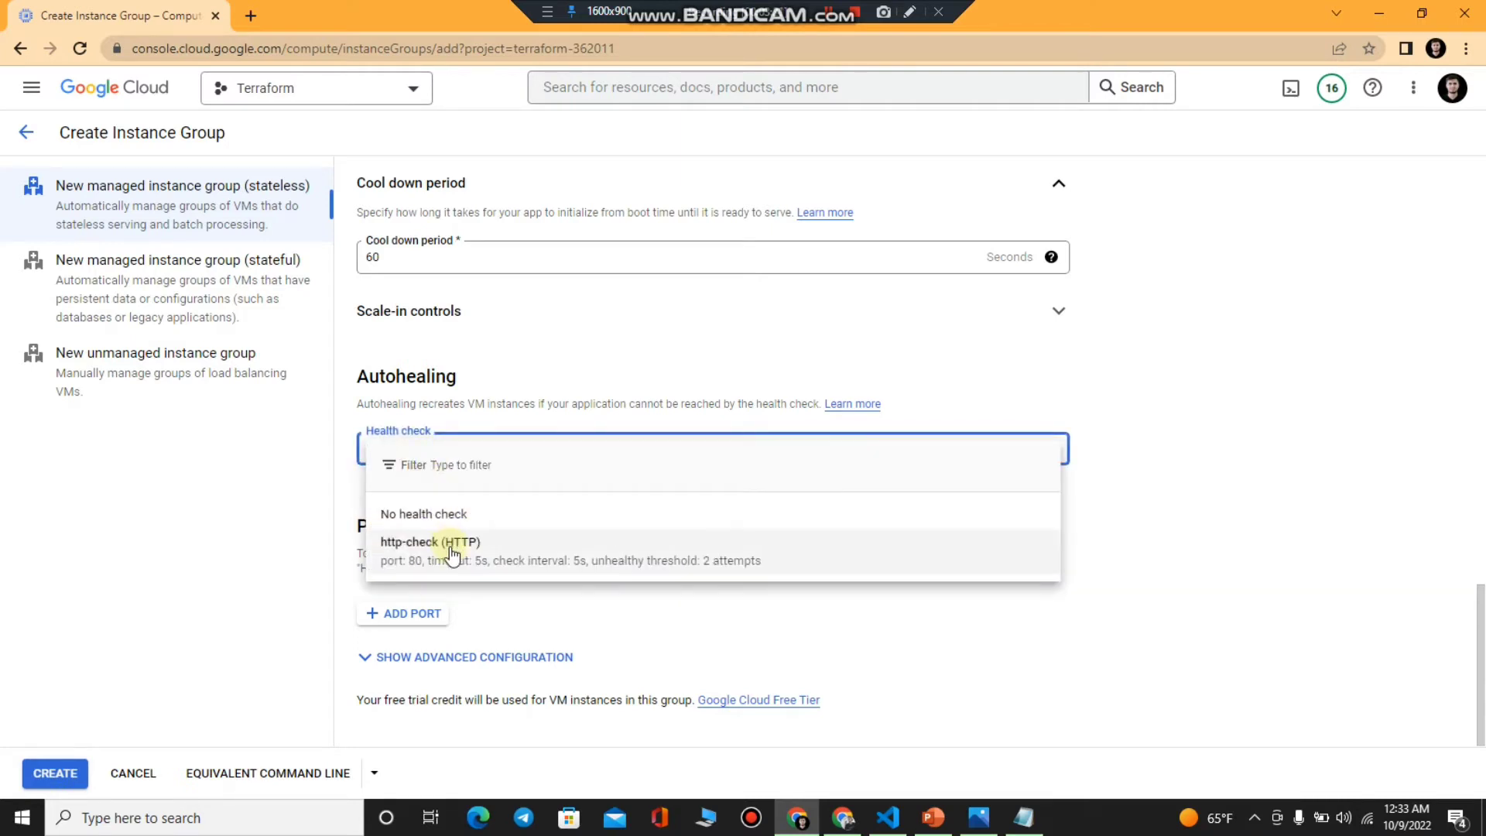
click(445, 554)
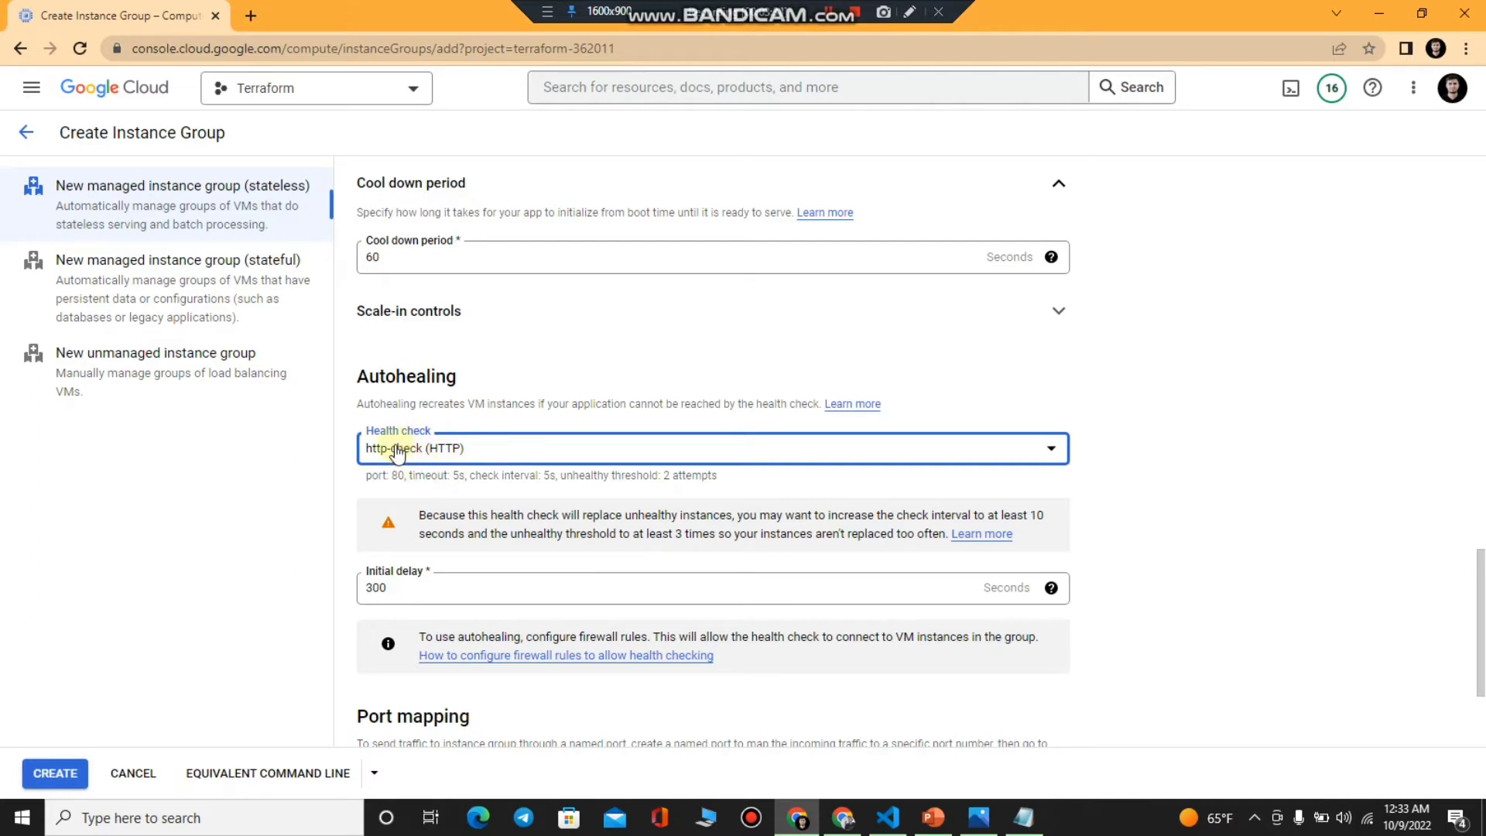
Step: Set the autohealing initial delay to 30 seconds
scroll(418, 460, down, 2)
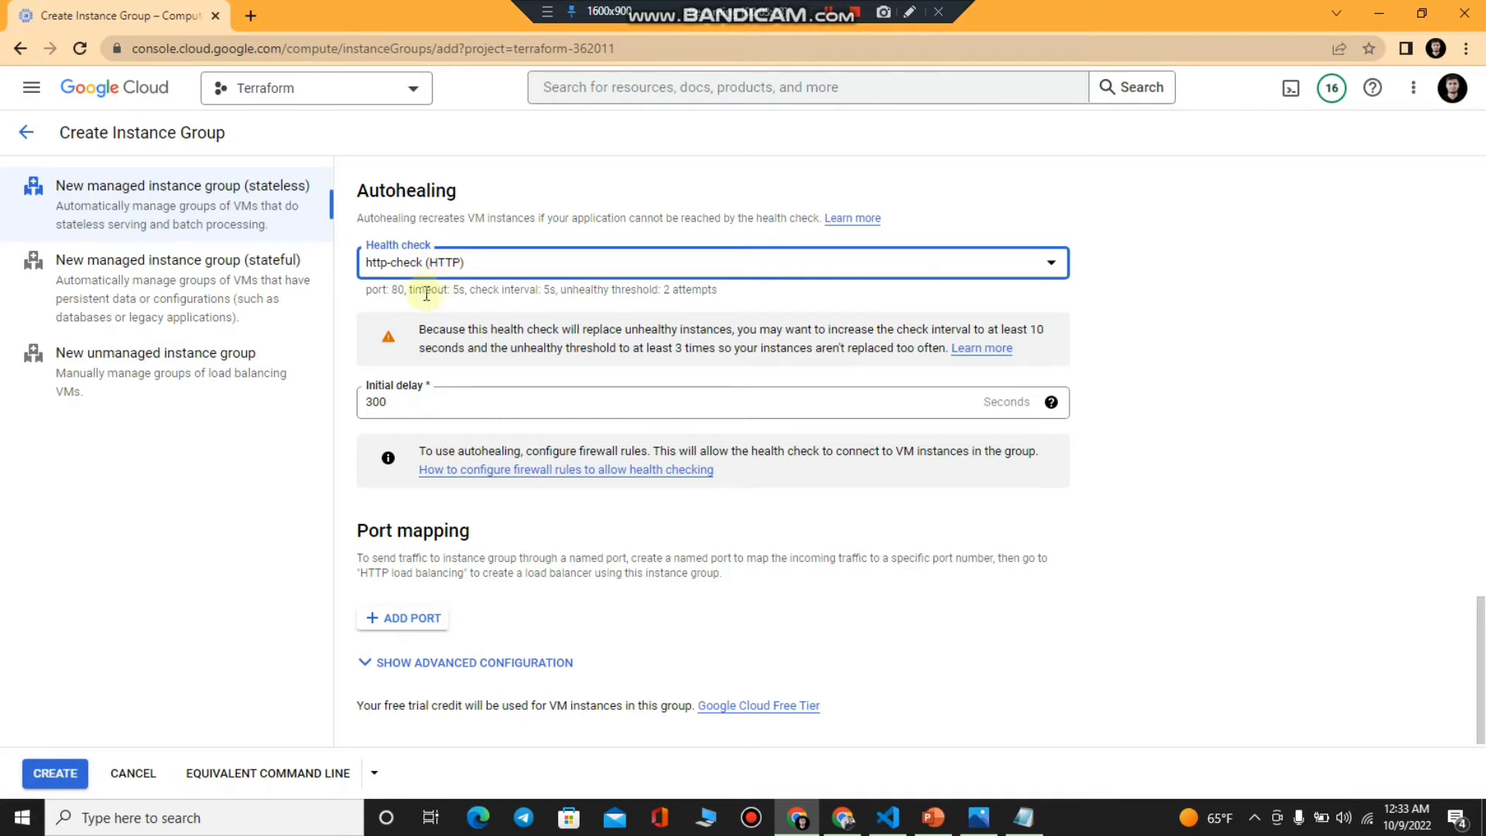
scroll(437, 396, down, 1)
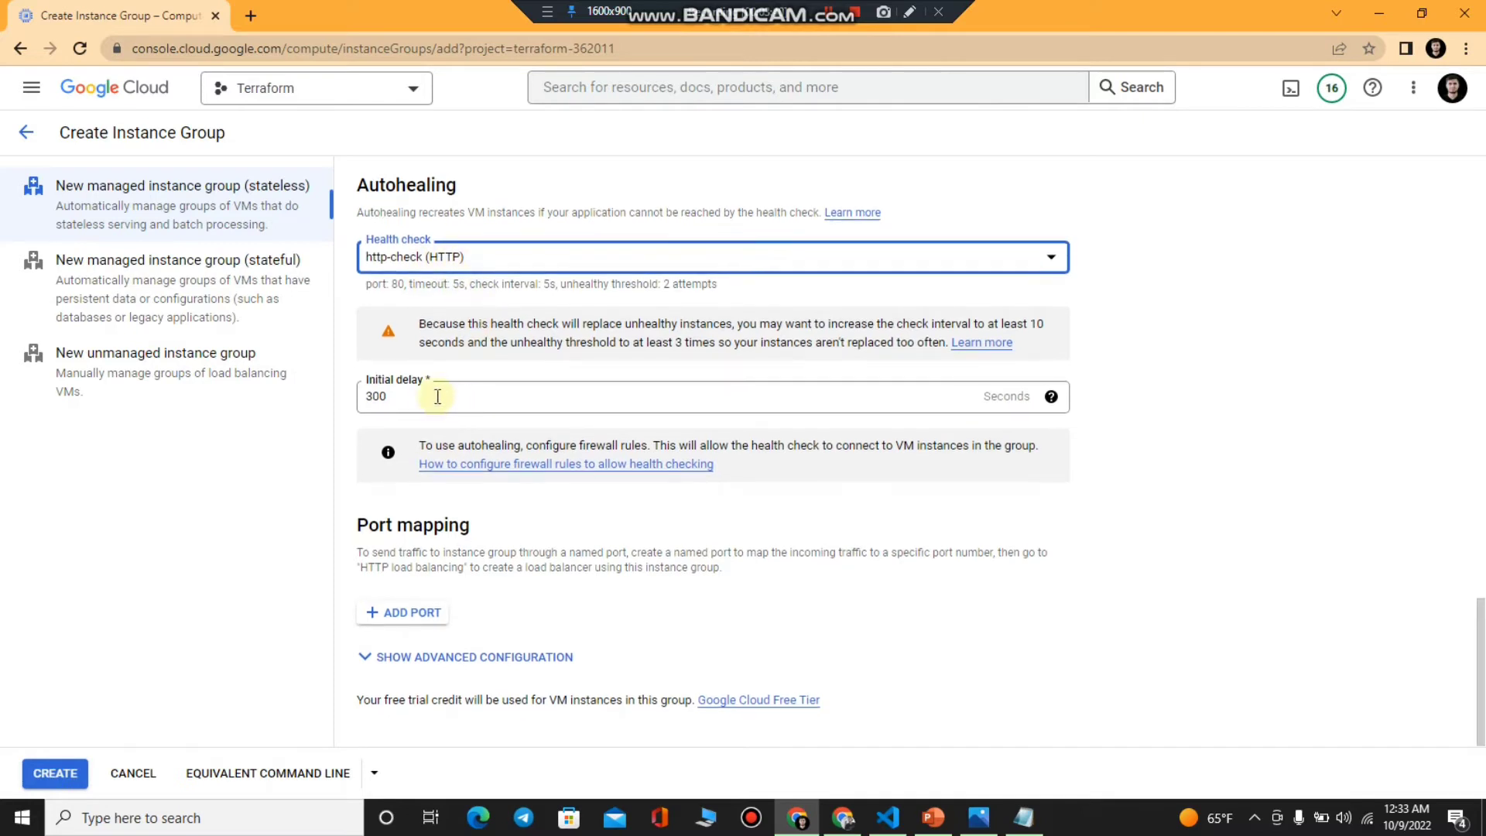
drag(413, 391, 333, 393)
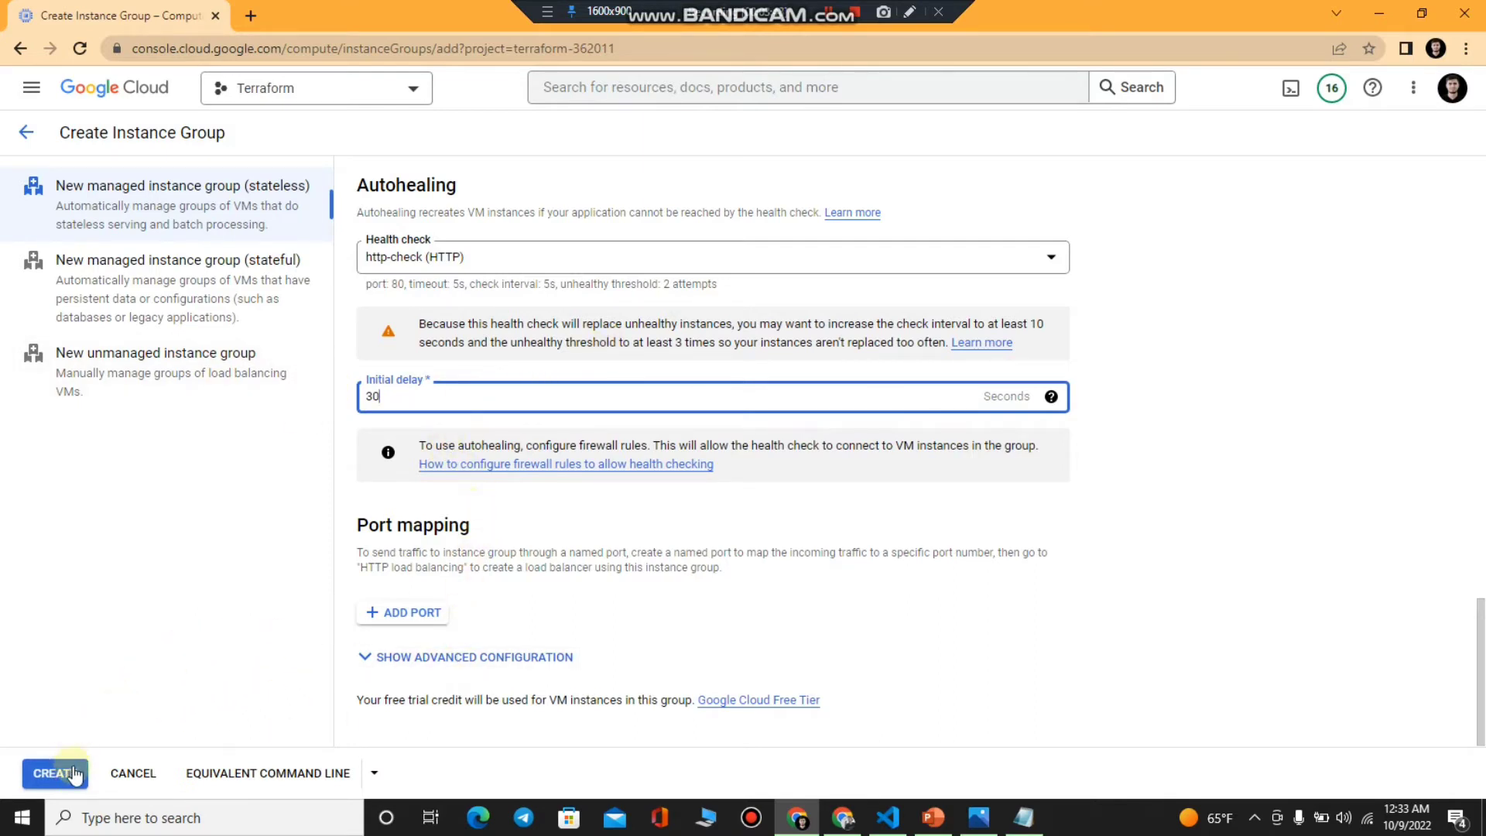
Step: Review the group's configuration, create the managed instance group and dismiss the creation notification
scroll(630, 567, up, 6)
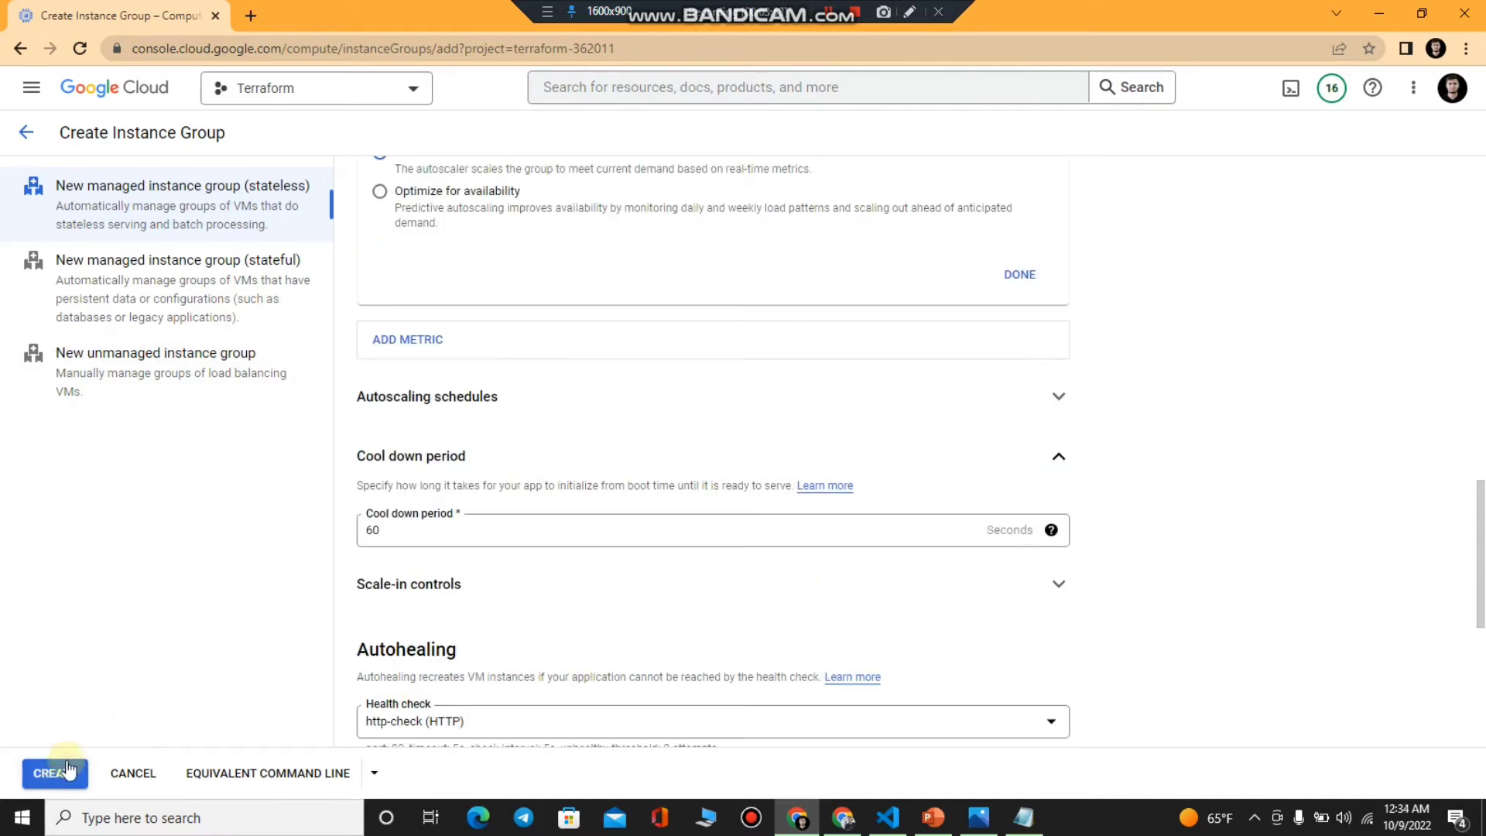
scroll(532, 511, up, 1)
scroll(542, 508, up, 14)
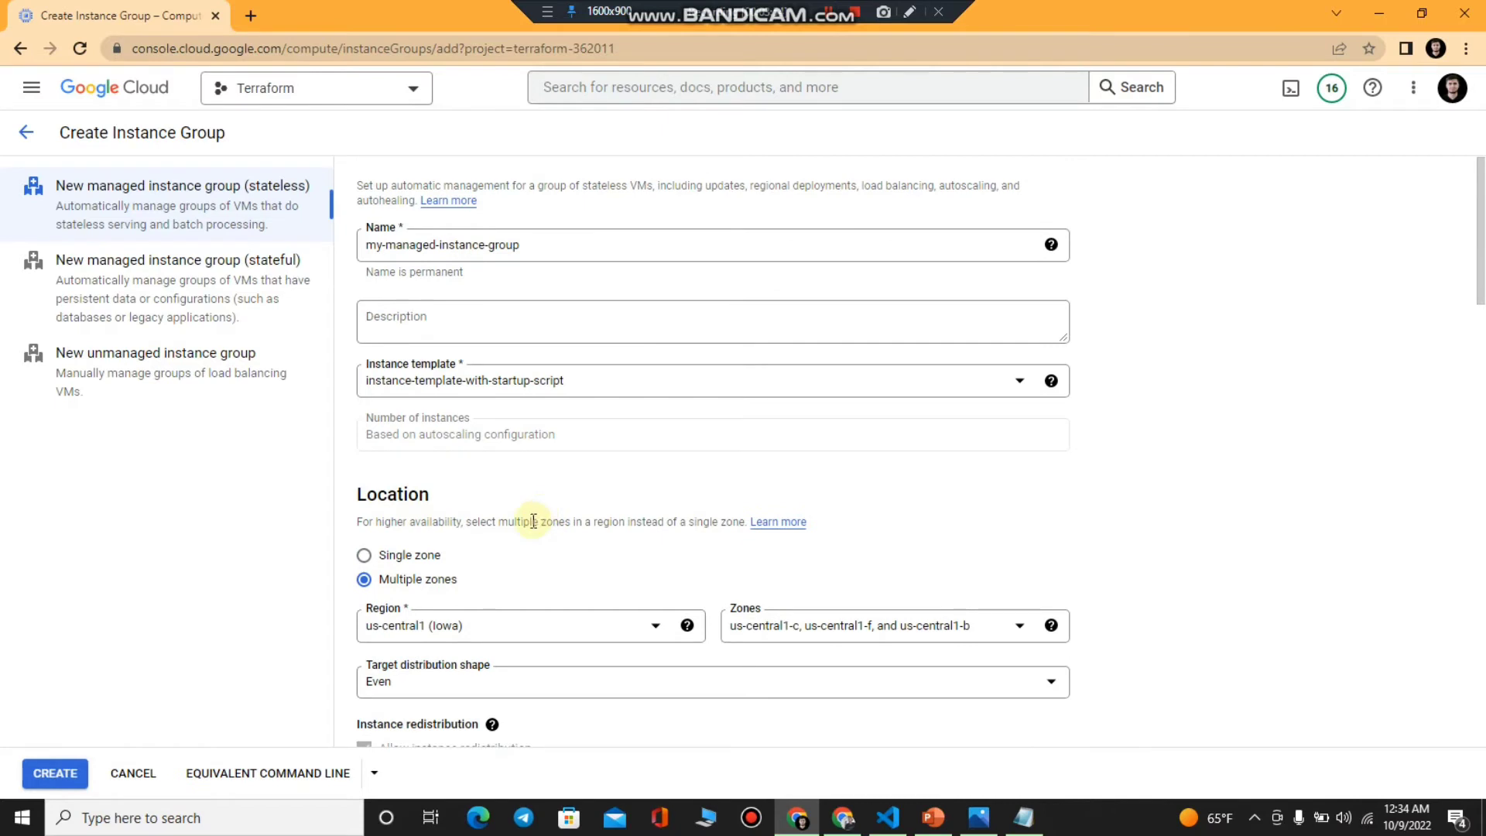
click(55, 772)
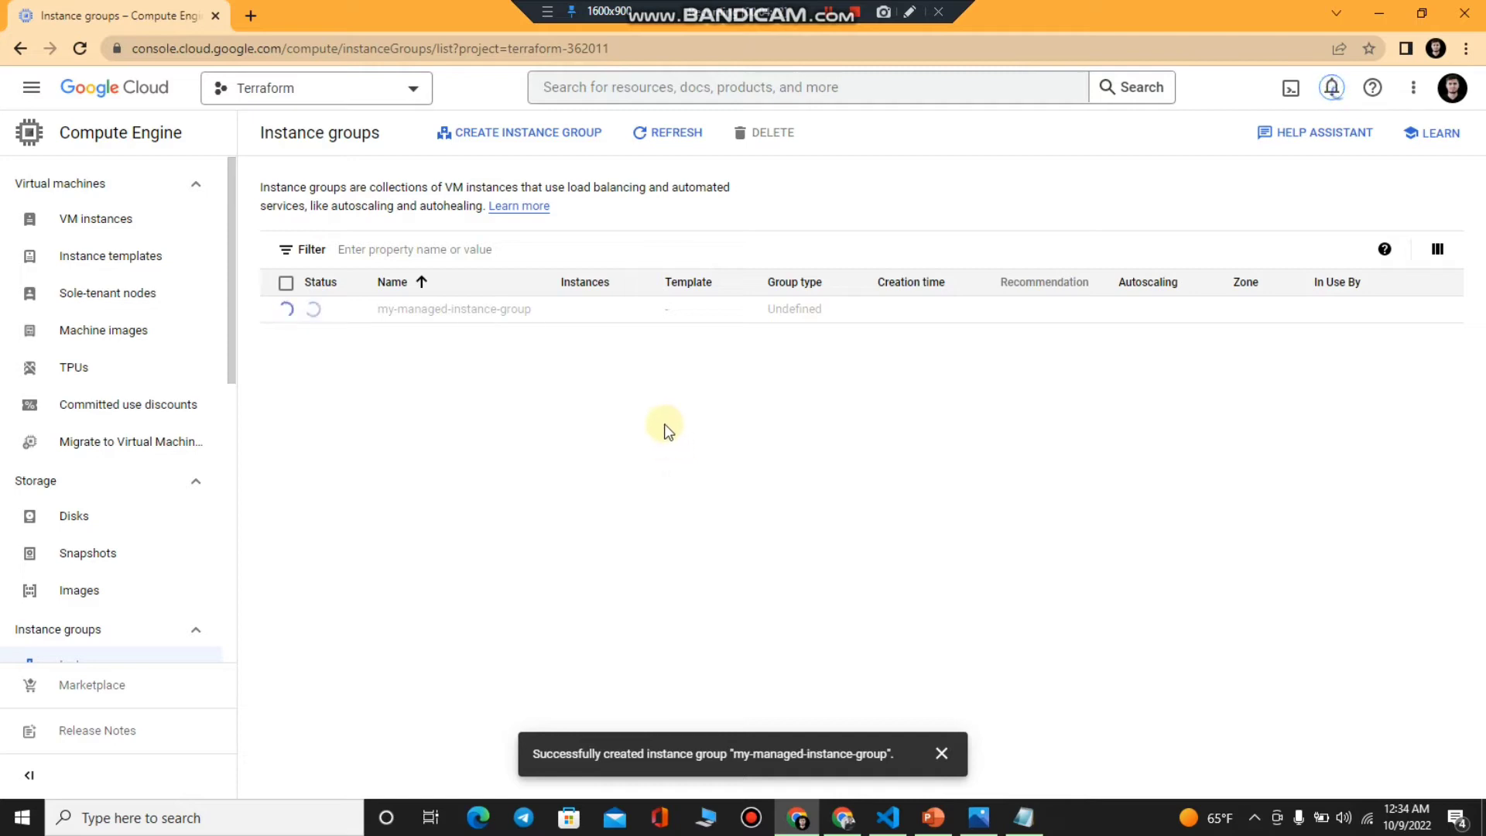
click(937, 754)
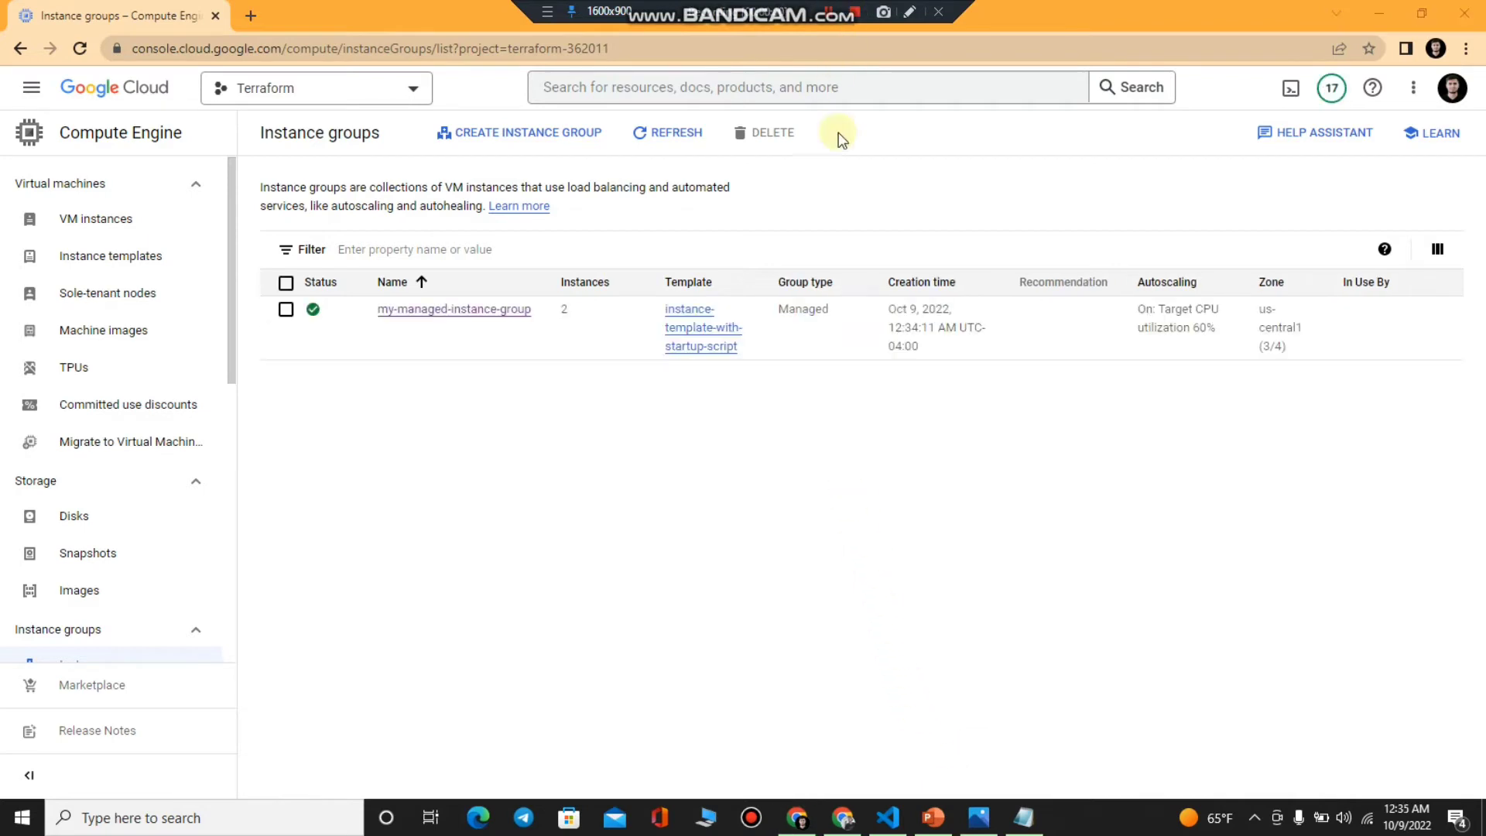
Step: Check the status of my-managed-instance-group in the instance groups list and open its overview
click(860, 221)
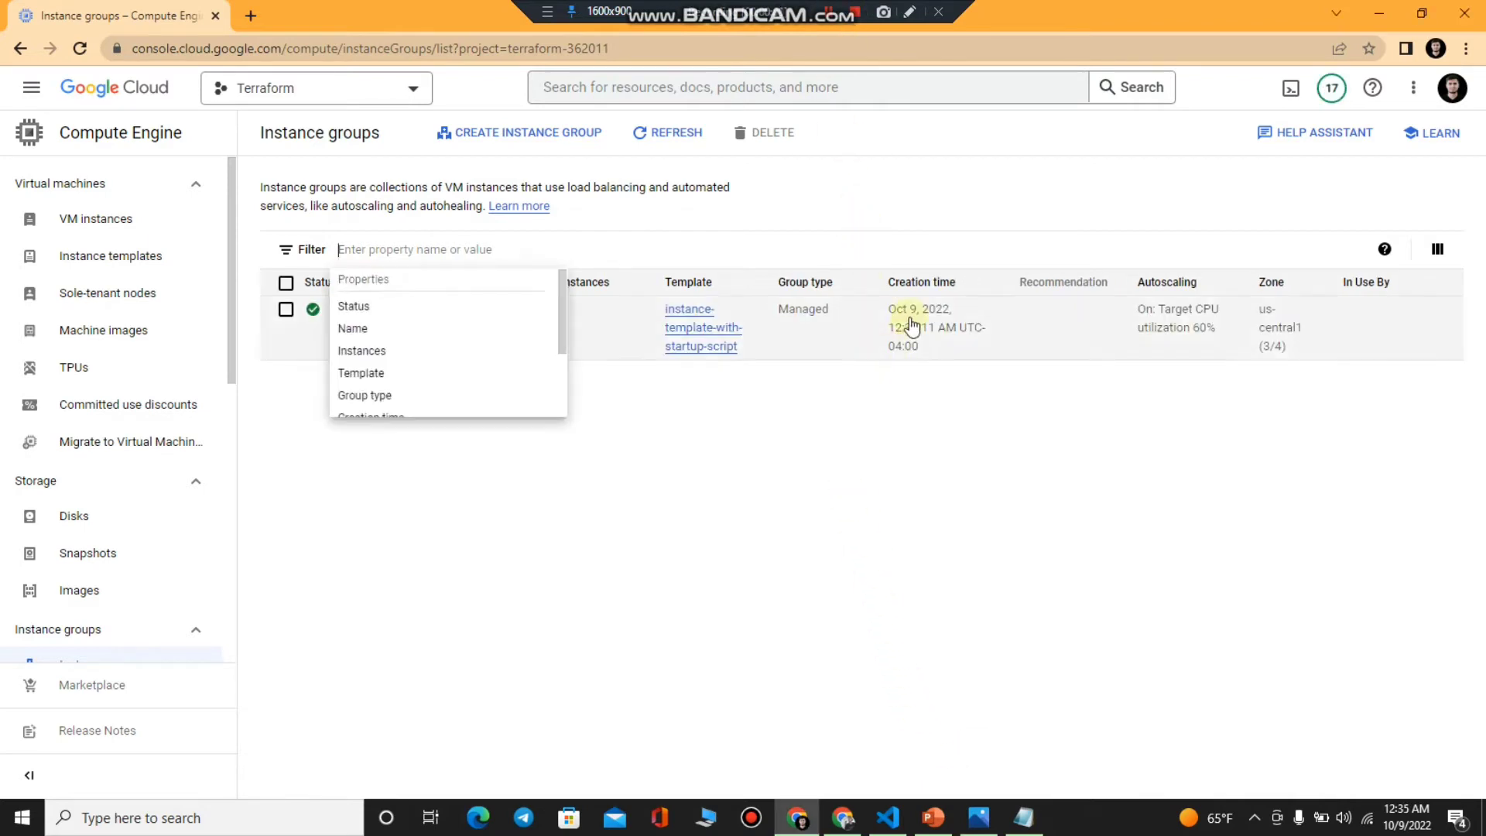
click(898, 463)
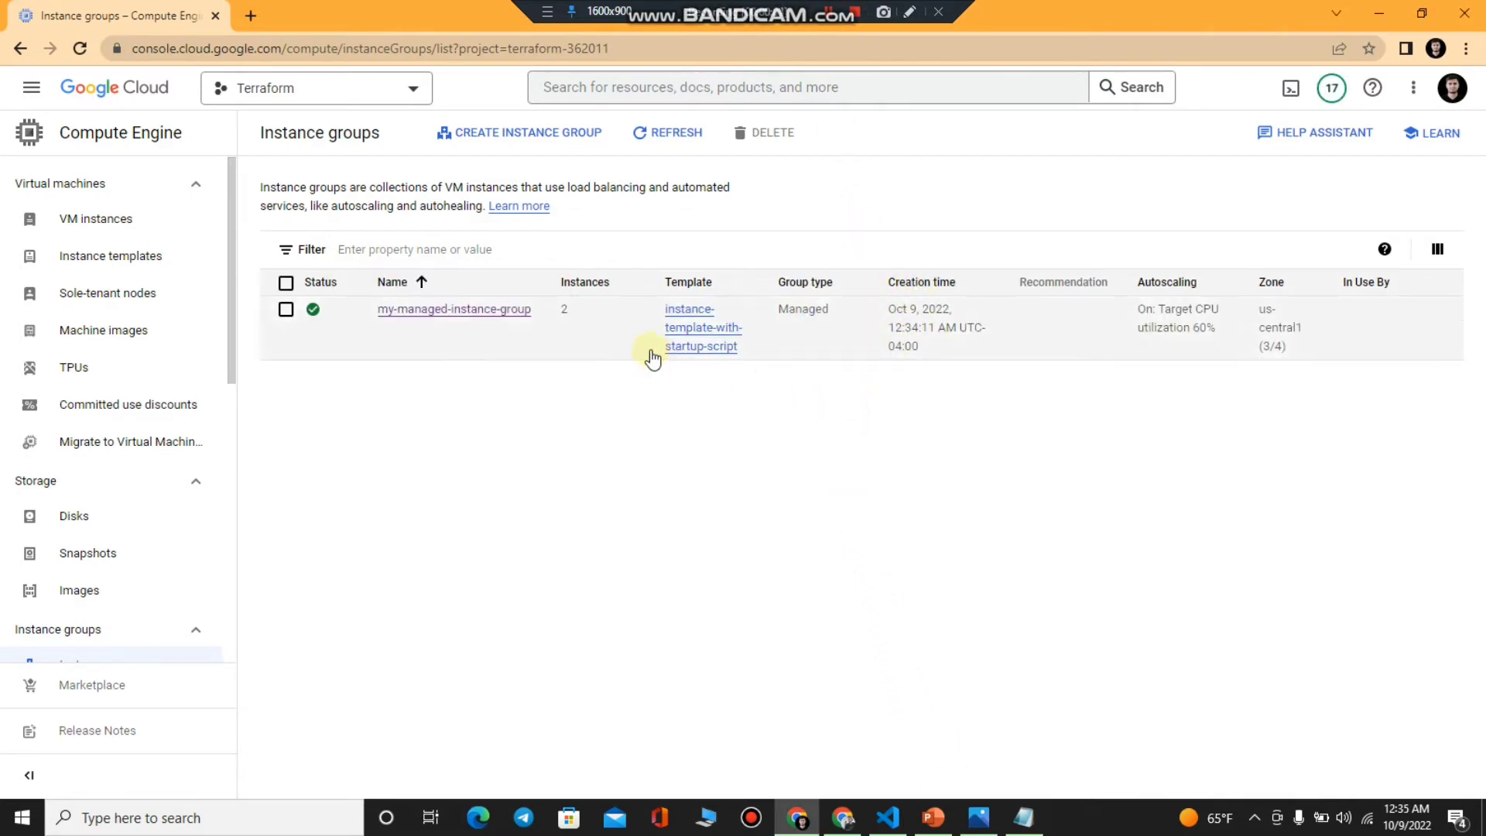
mouse_move(315, 320)
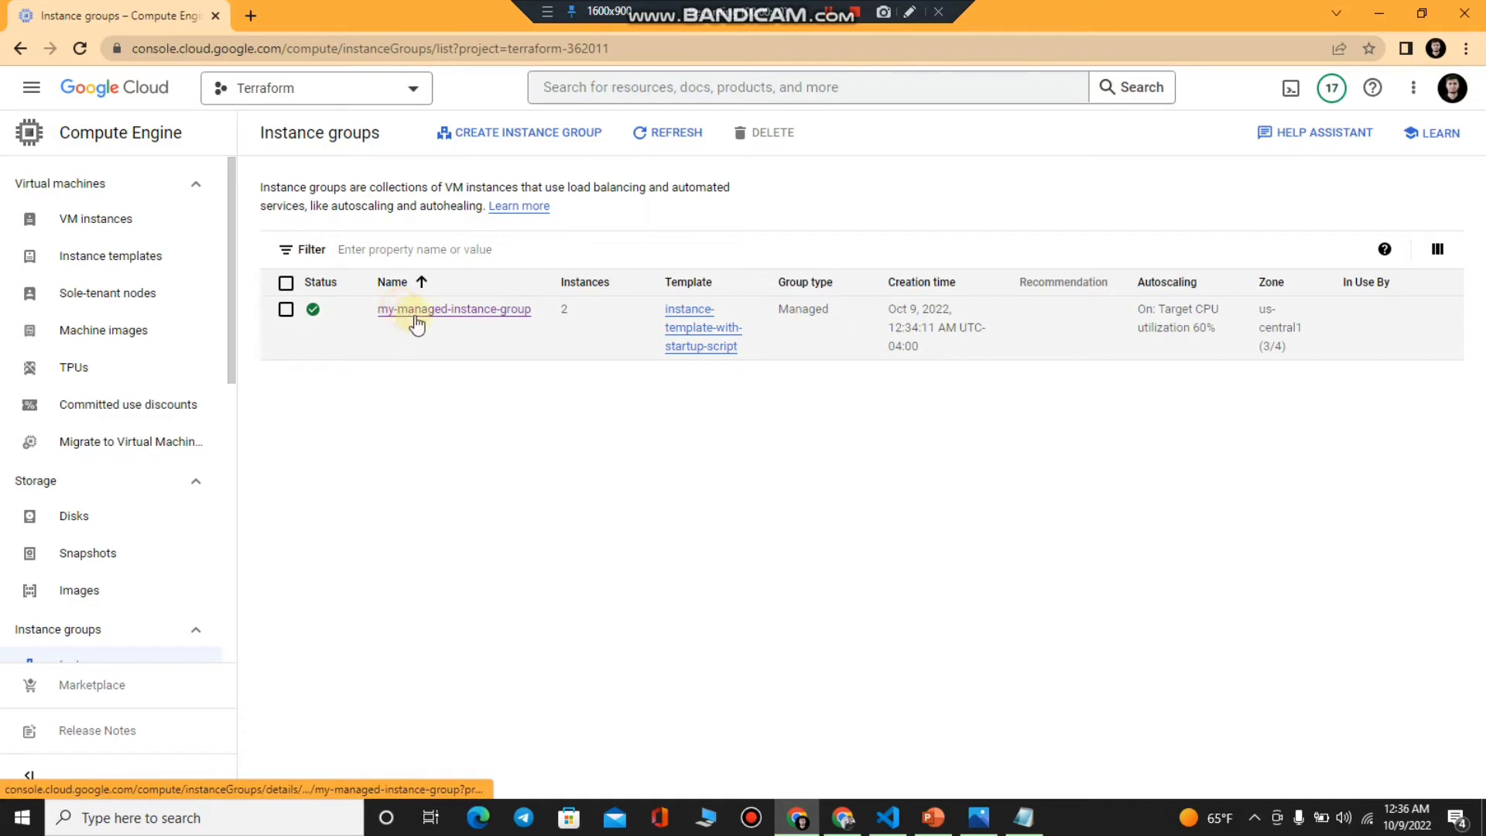
click(412, 312)
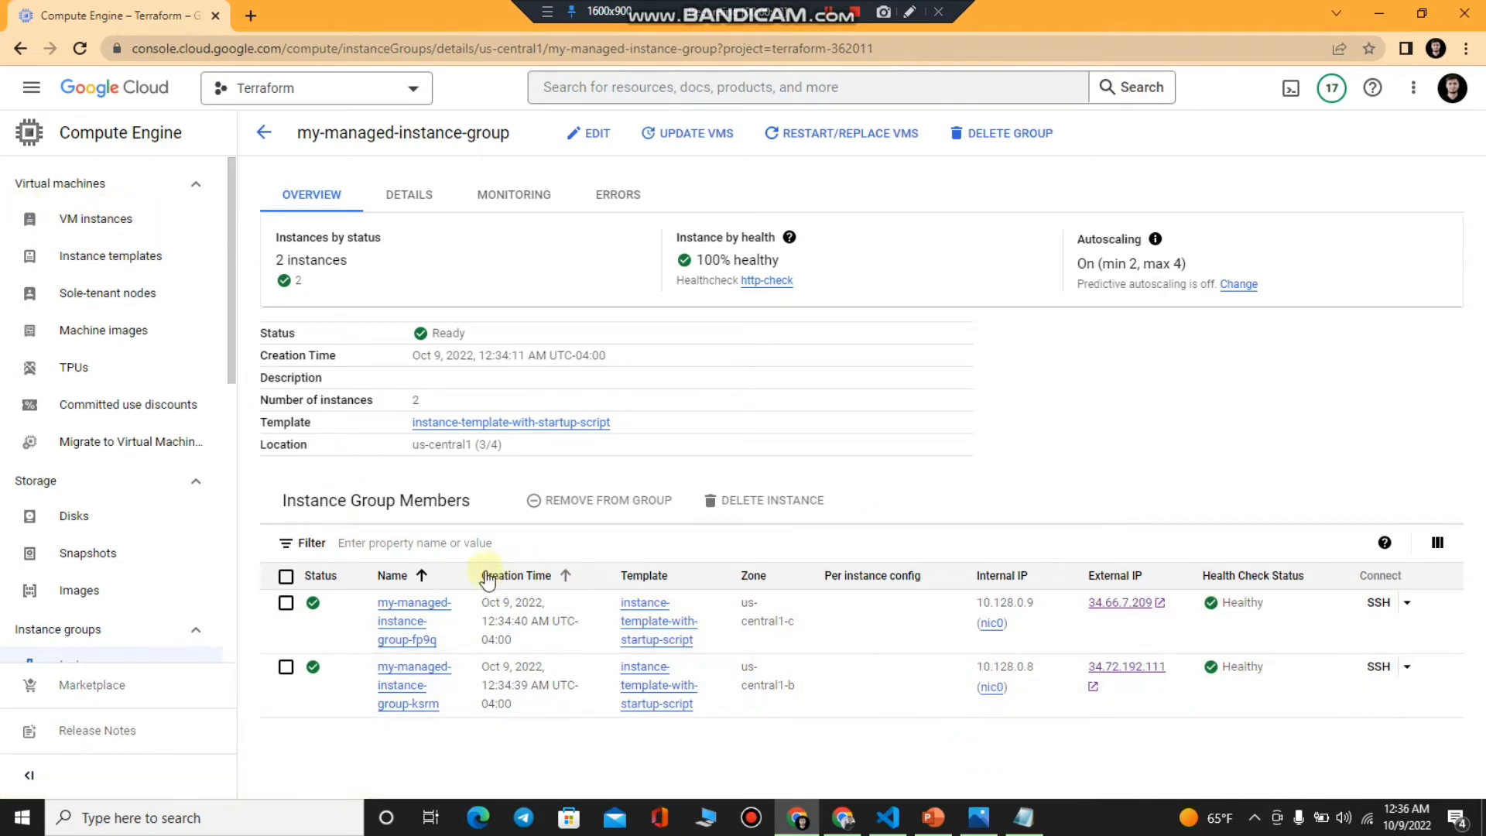
Step: Open the external IP of both group members to check their web pages, and close those pages
click(1125, 604)
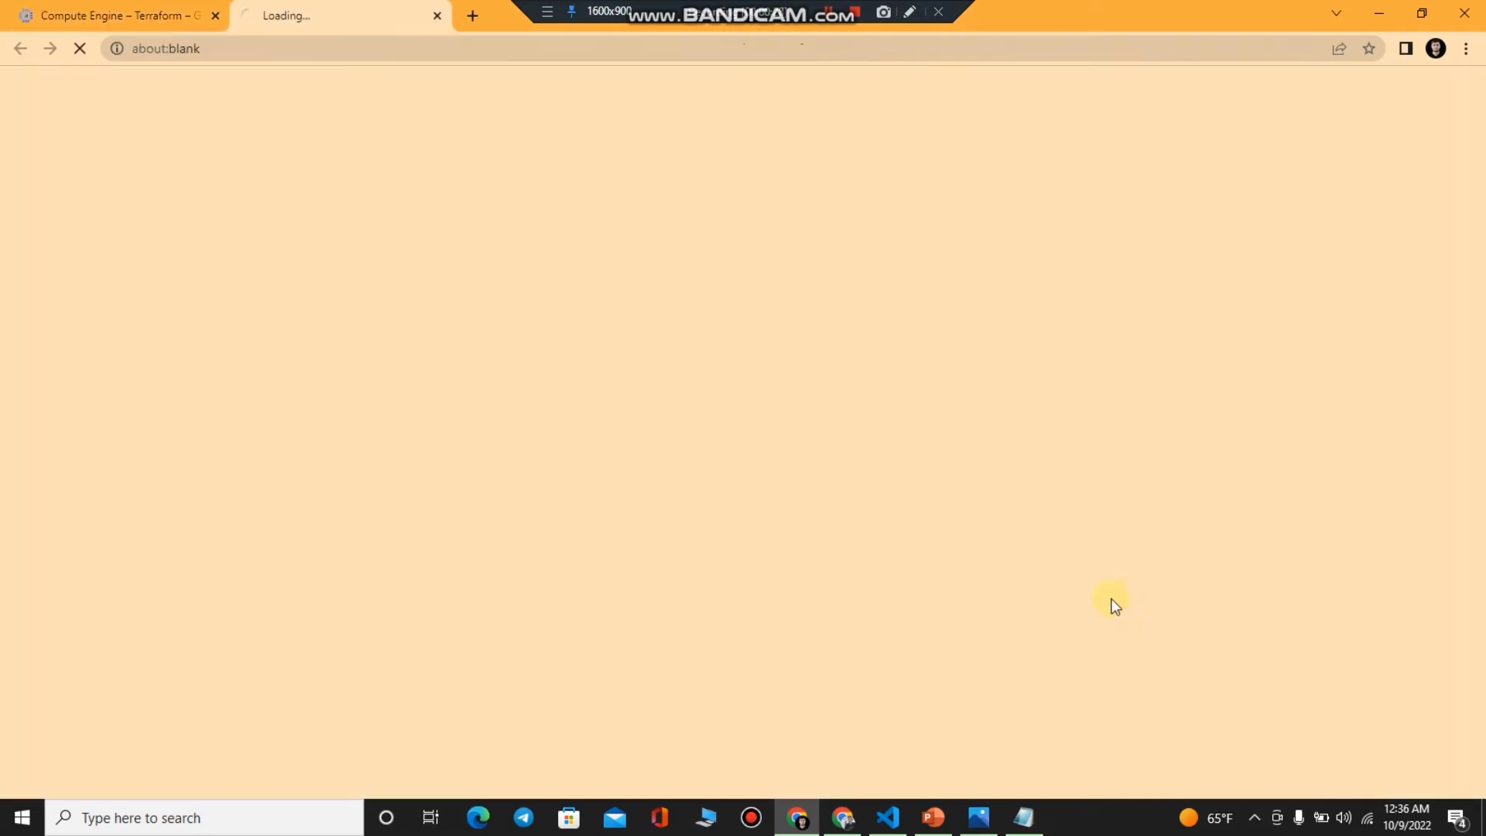
drag(410, 81, 25, 86)
click(116, 18)
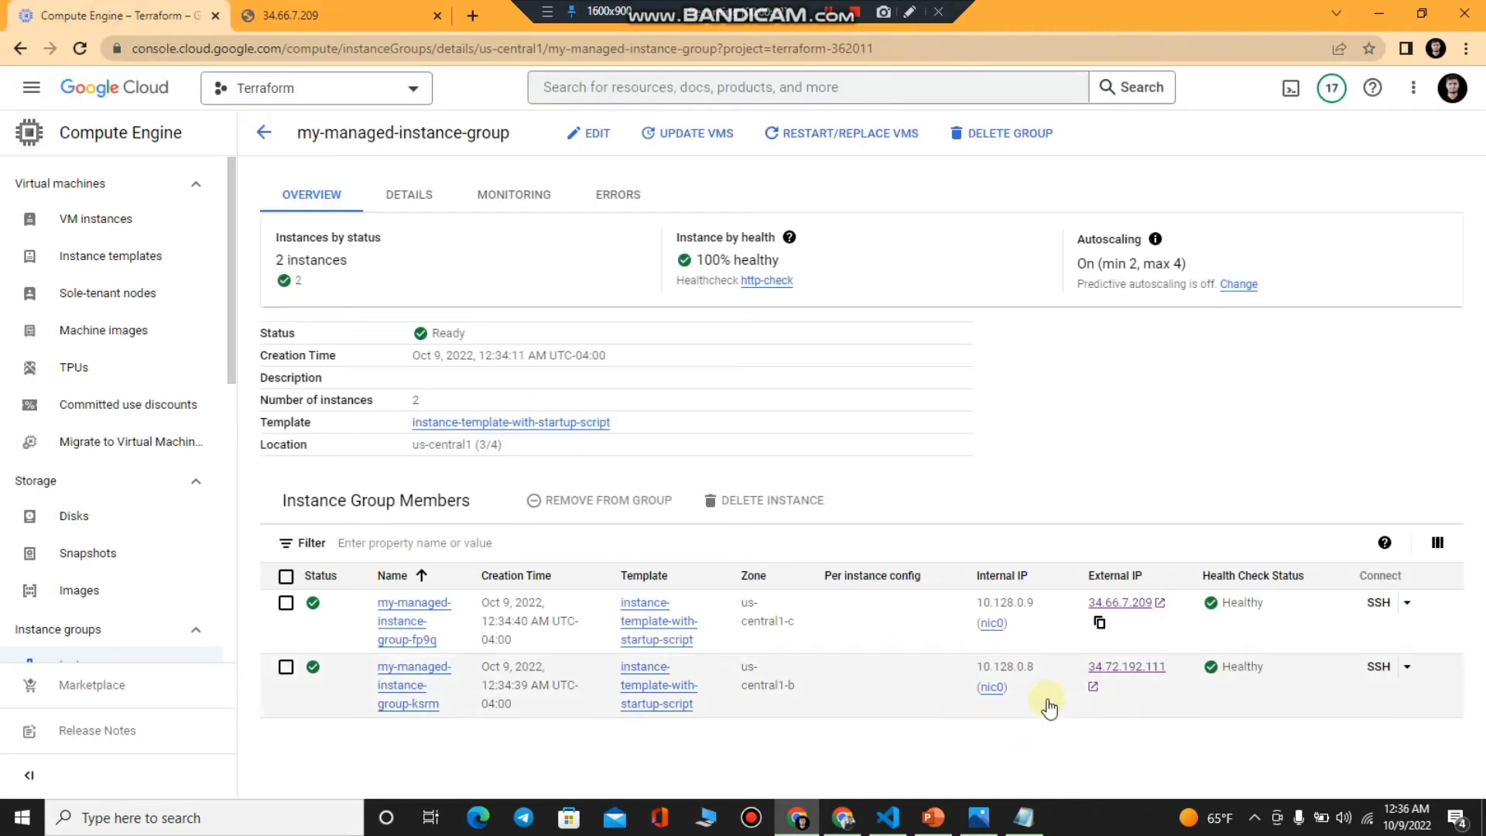
click(1138, 671)
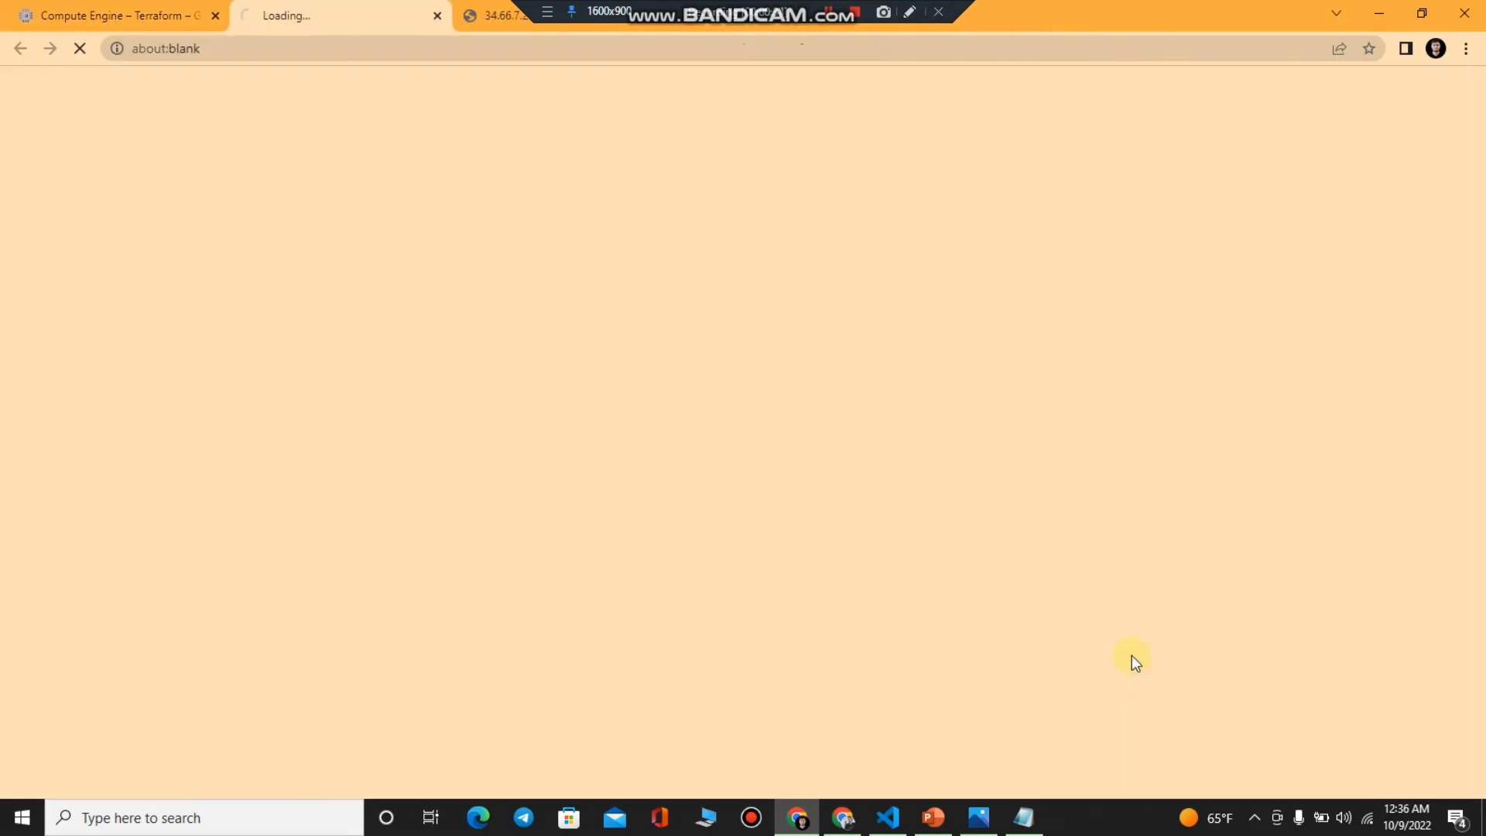
middle_click(404, 3)
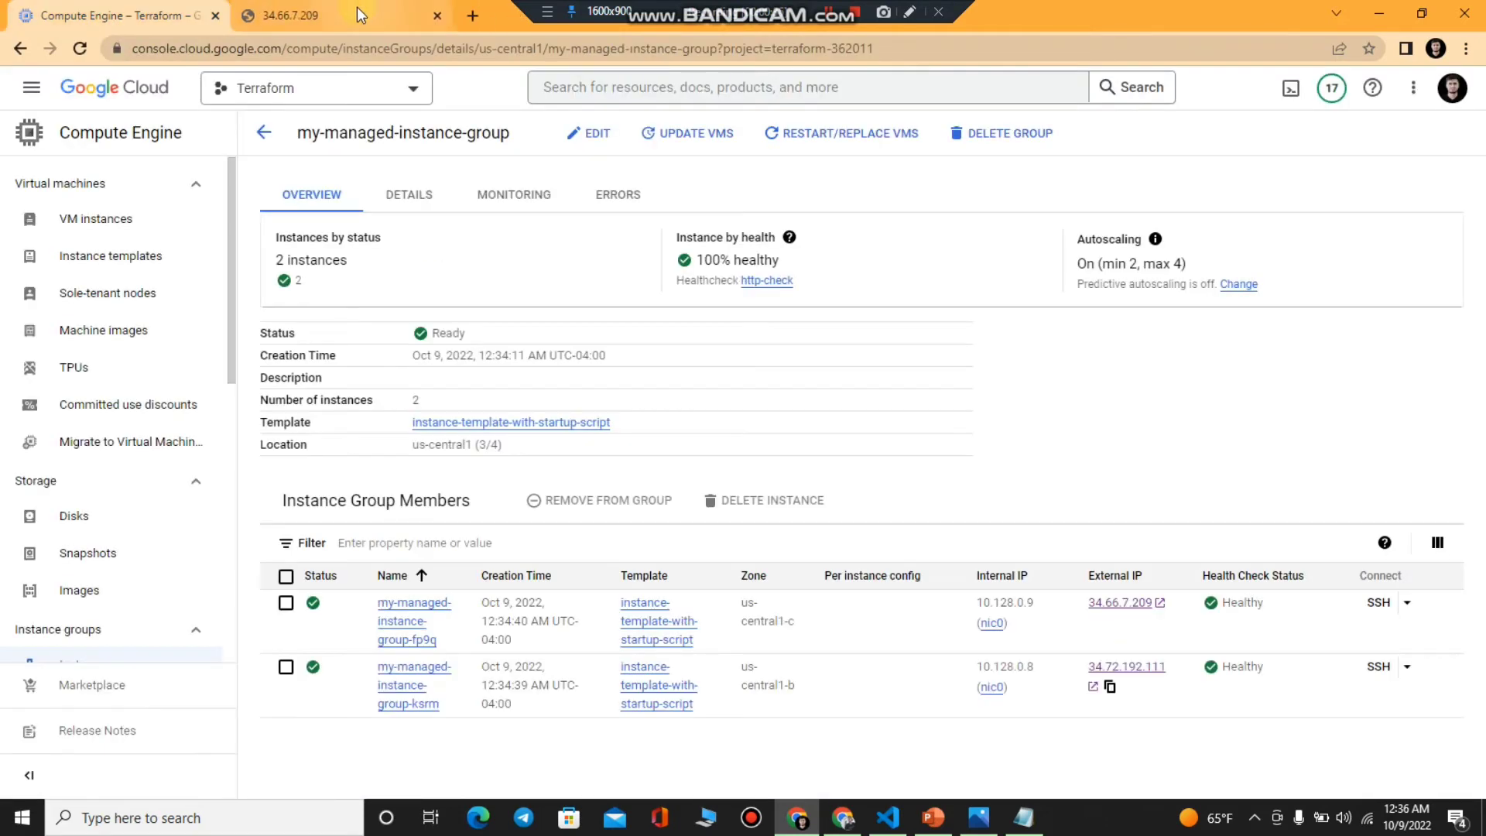
middle_click(356, 7)
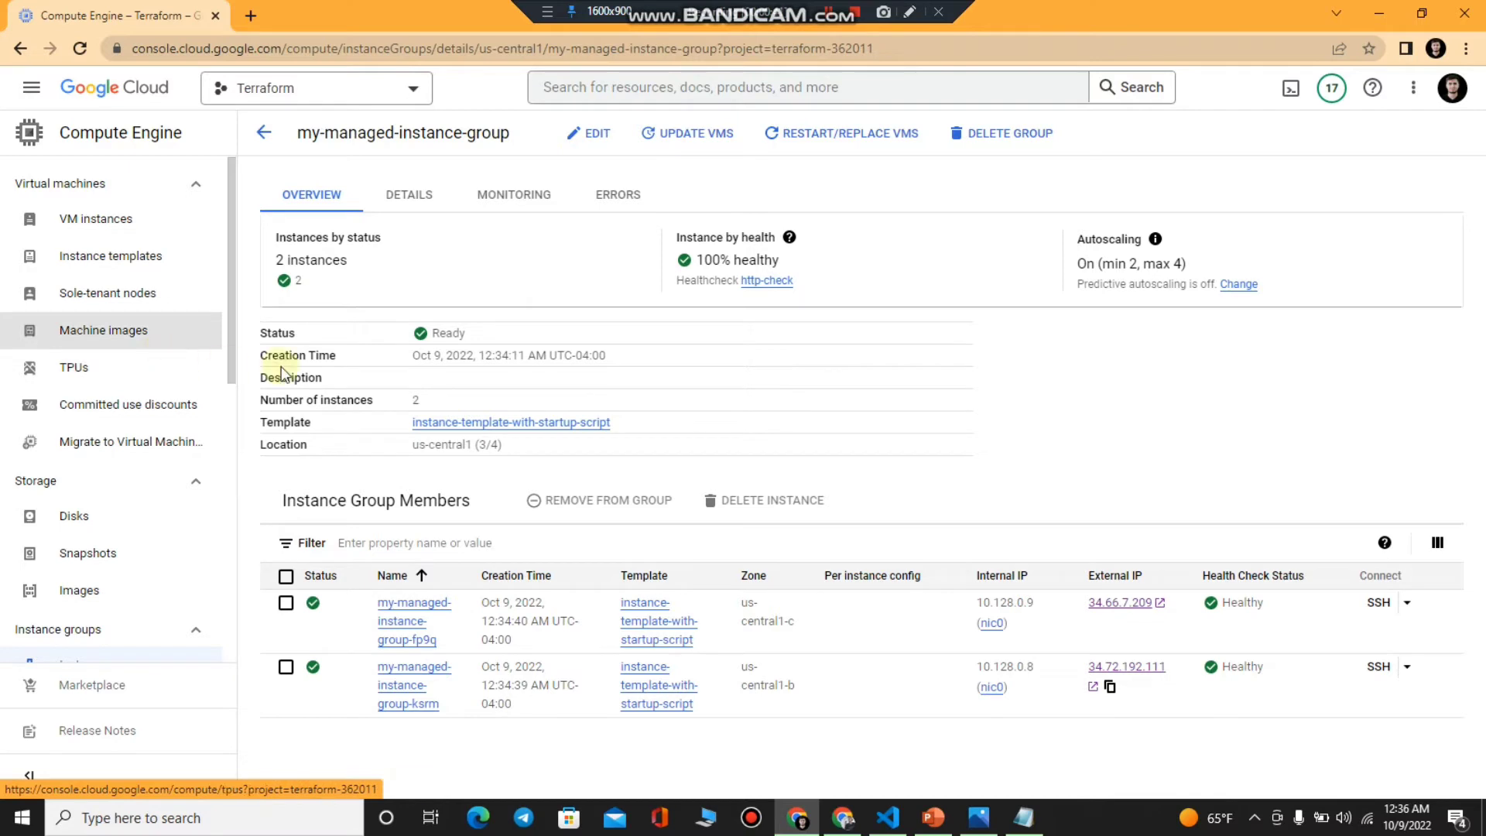
Step: Search for "Load Balan", go to the Load balancing service and start creating a load balancer
click(670, 84)
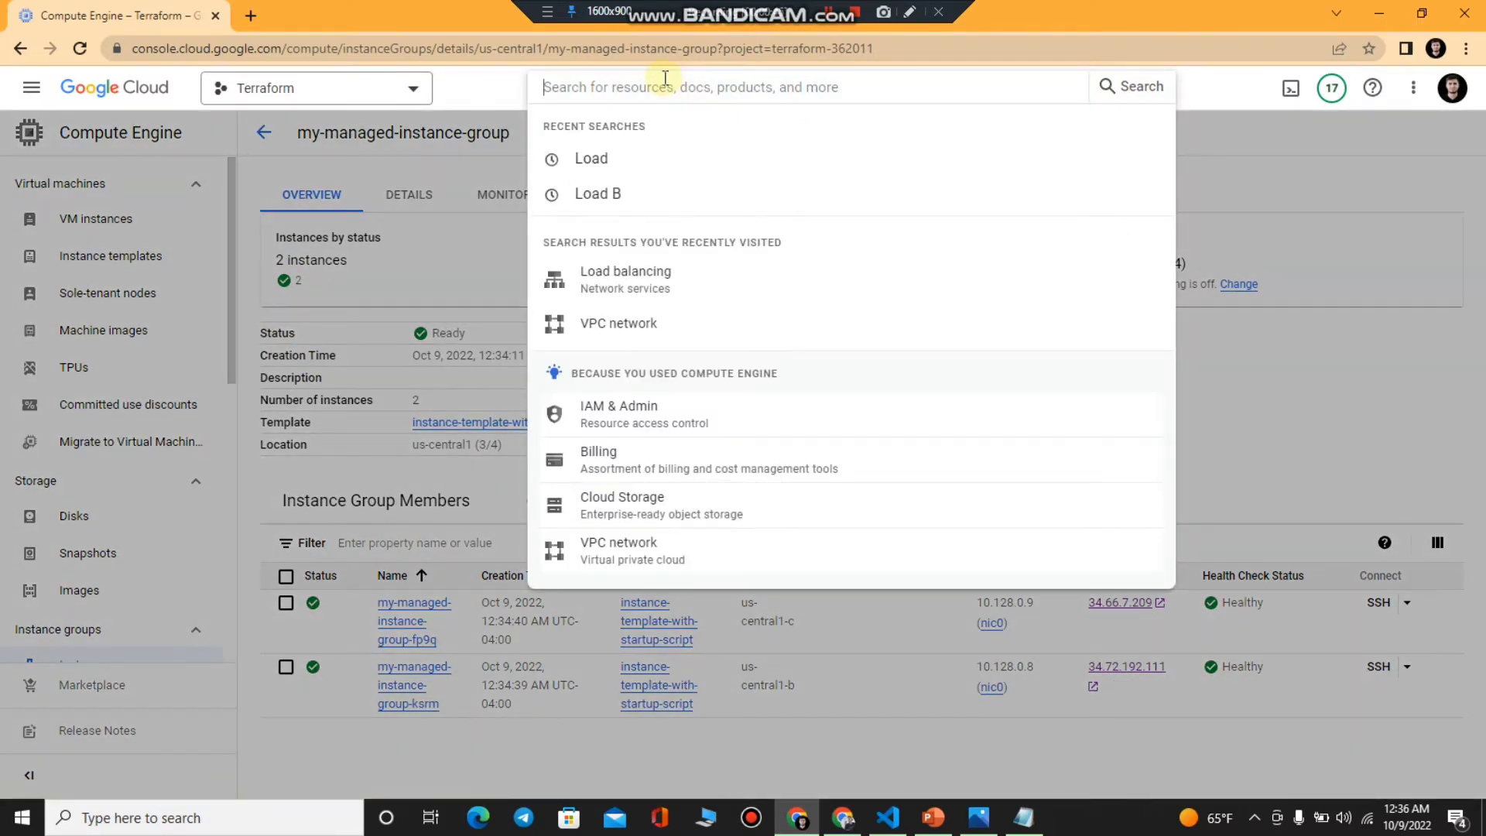
text(Load Balan)
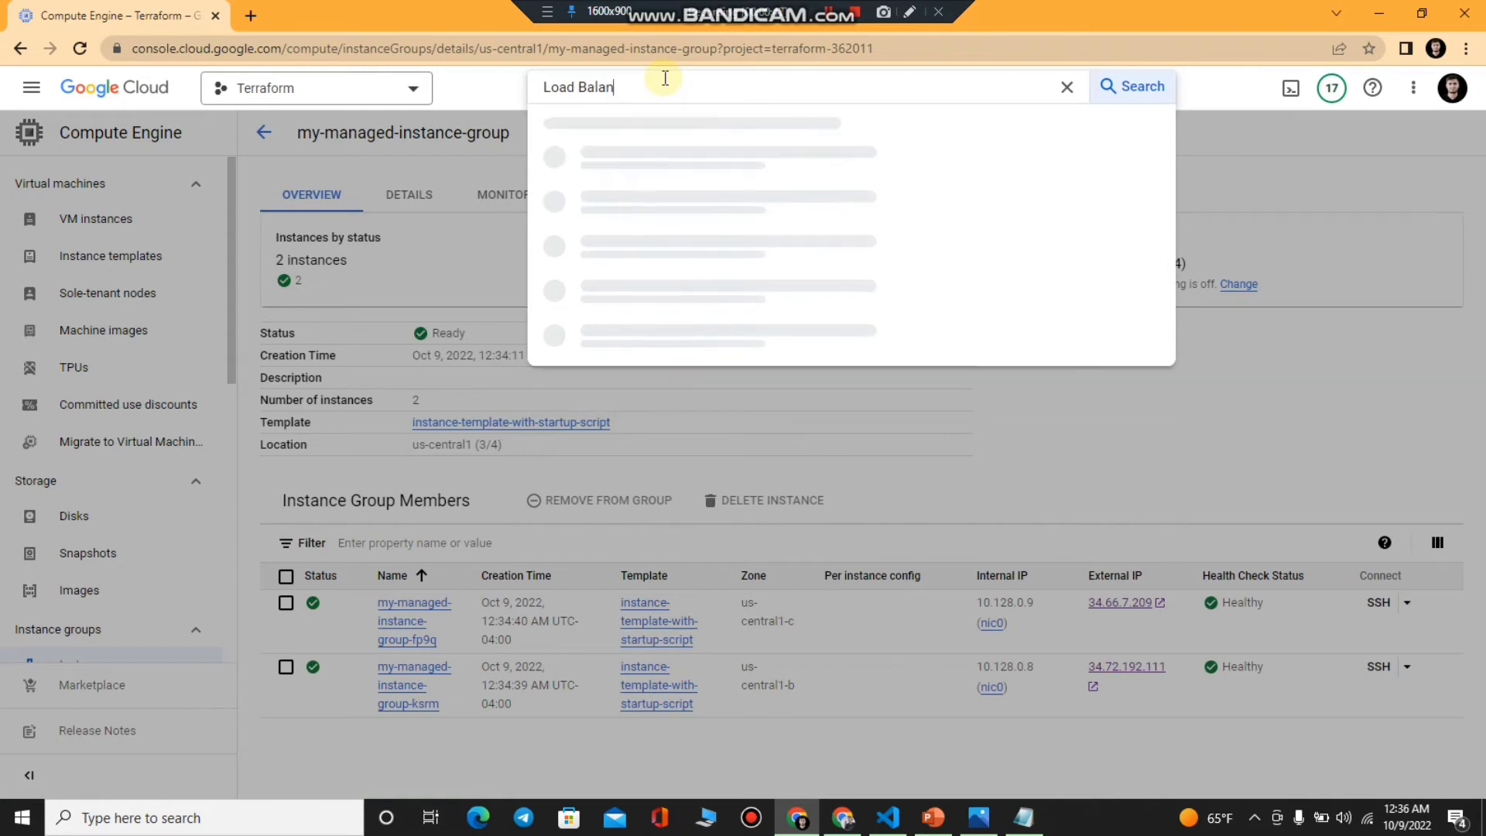
click(655, 147)
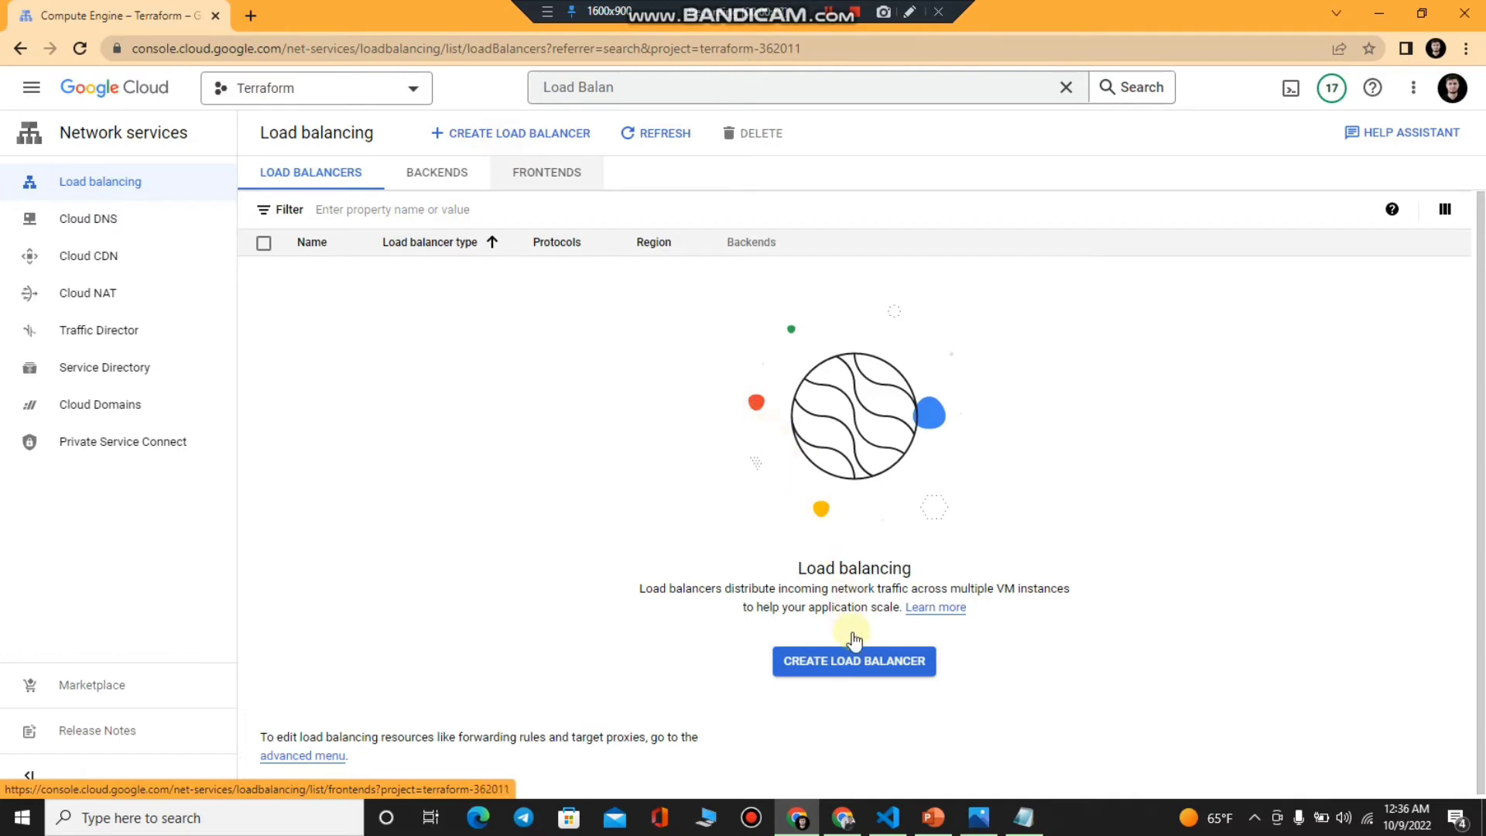
click(842, 664)
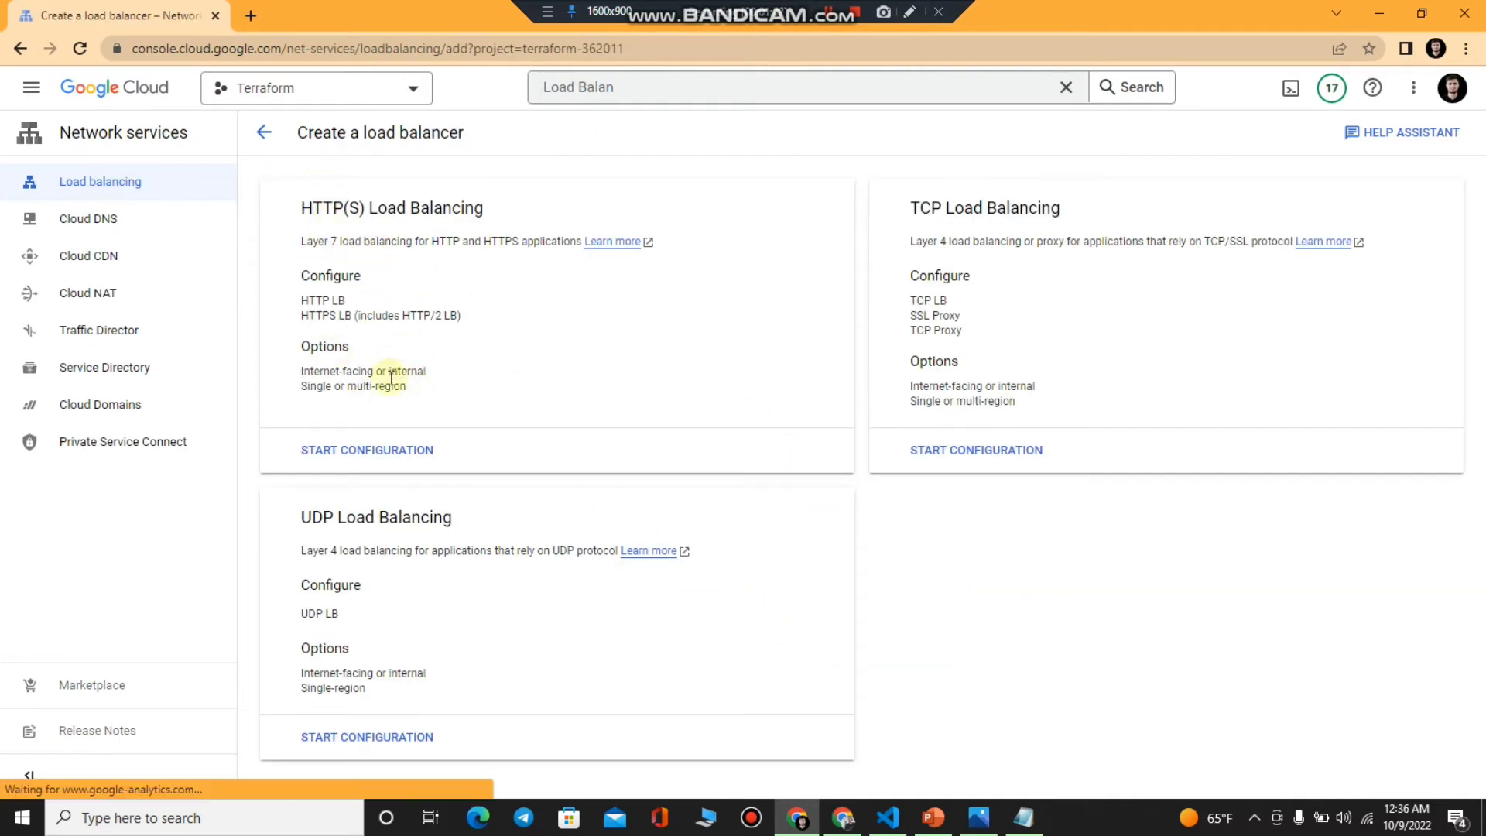
Step: Configure an internet-facing global HTTP(S) load balancer and start creating a backend service for it
click(397, 455)
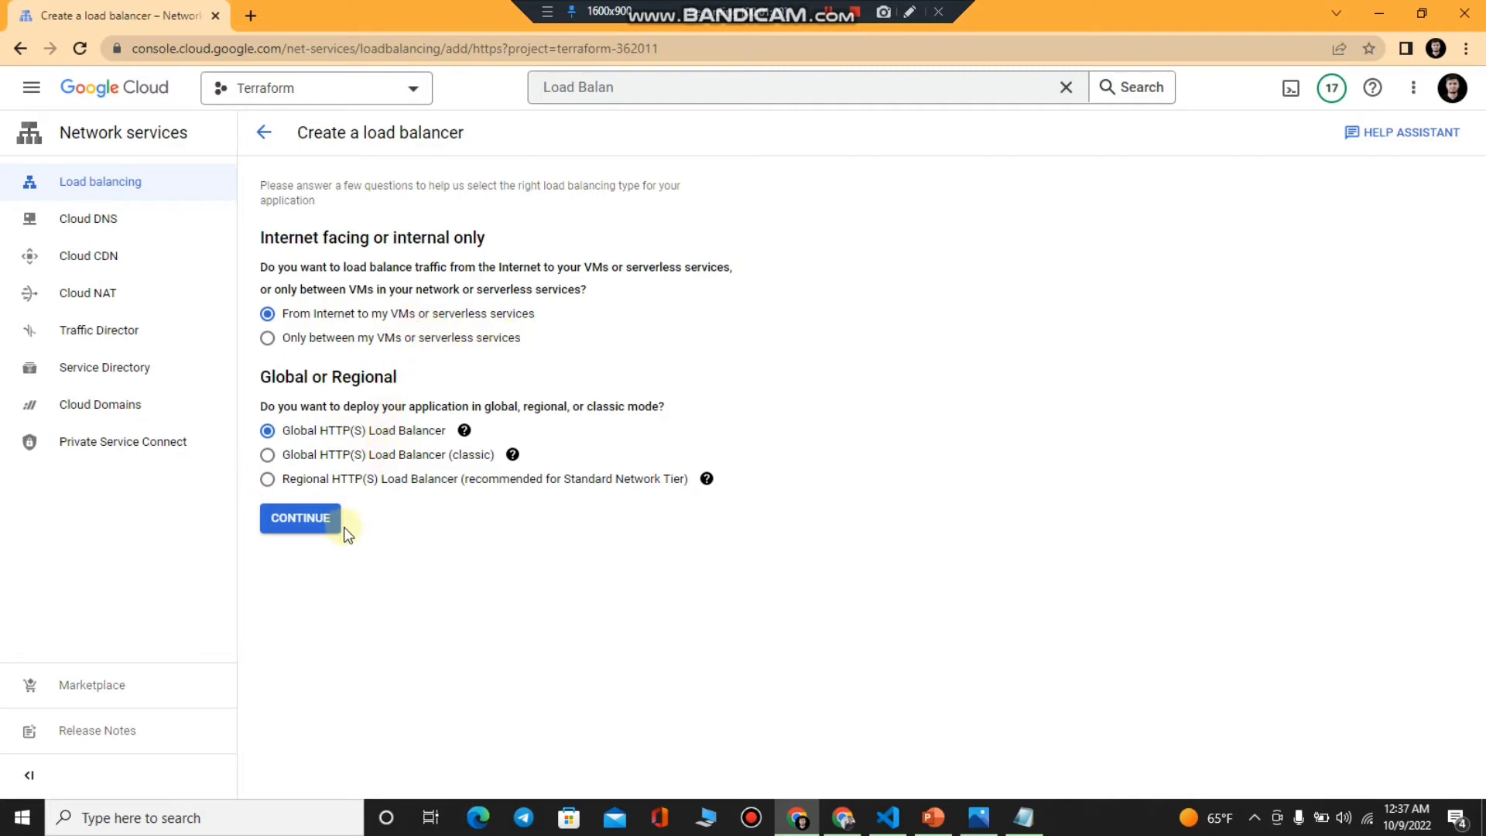
click(324, 529)
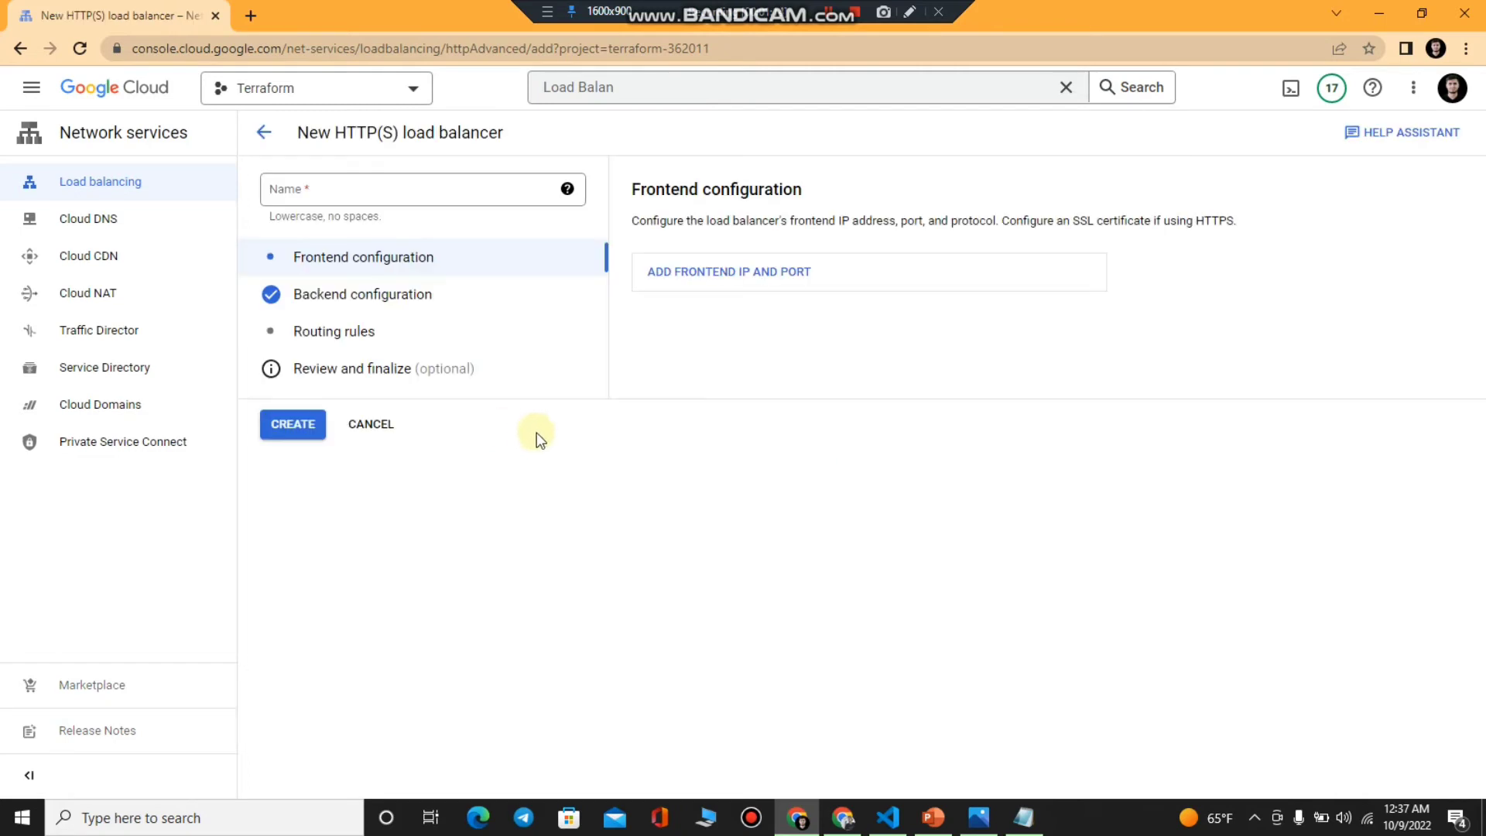
click(394, 301)
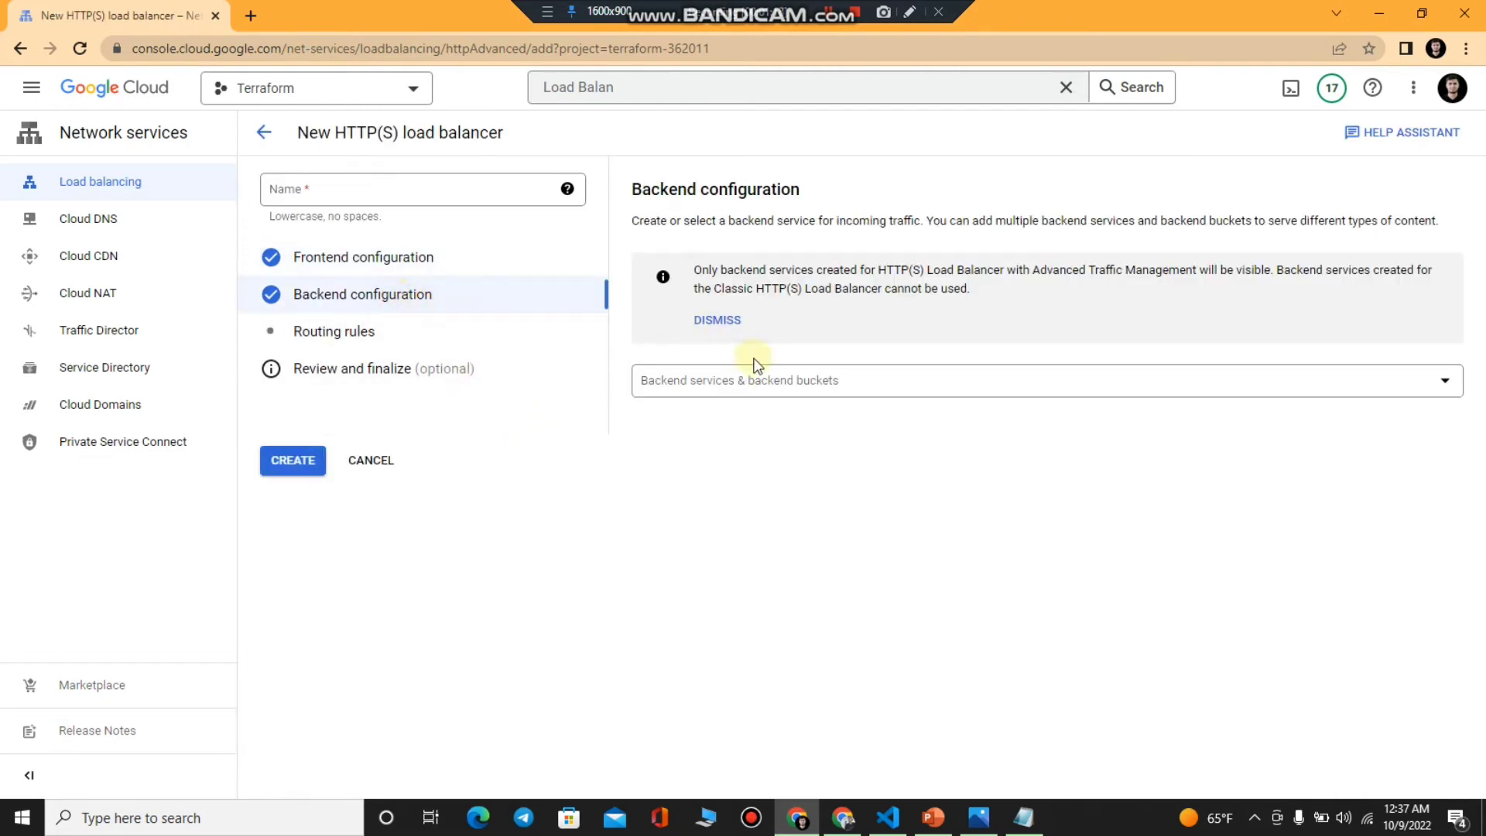
click(764, 394)
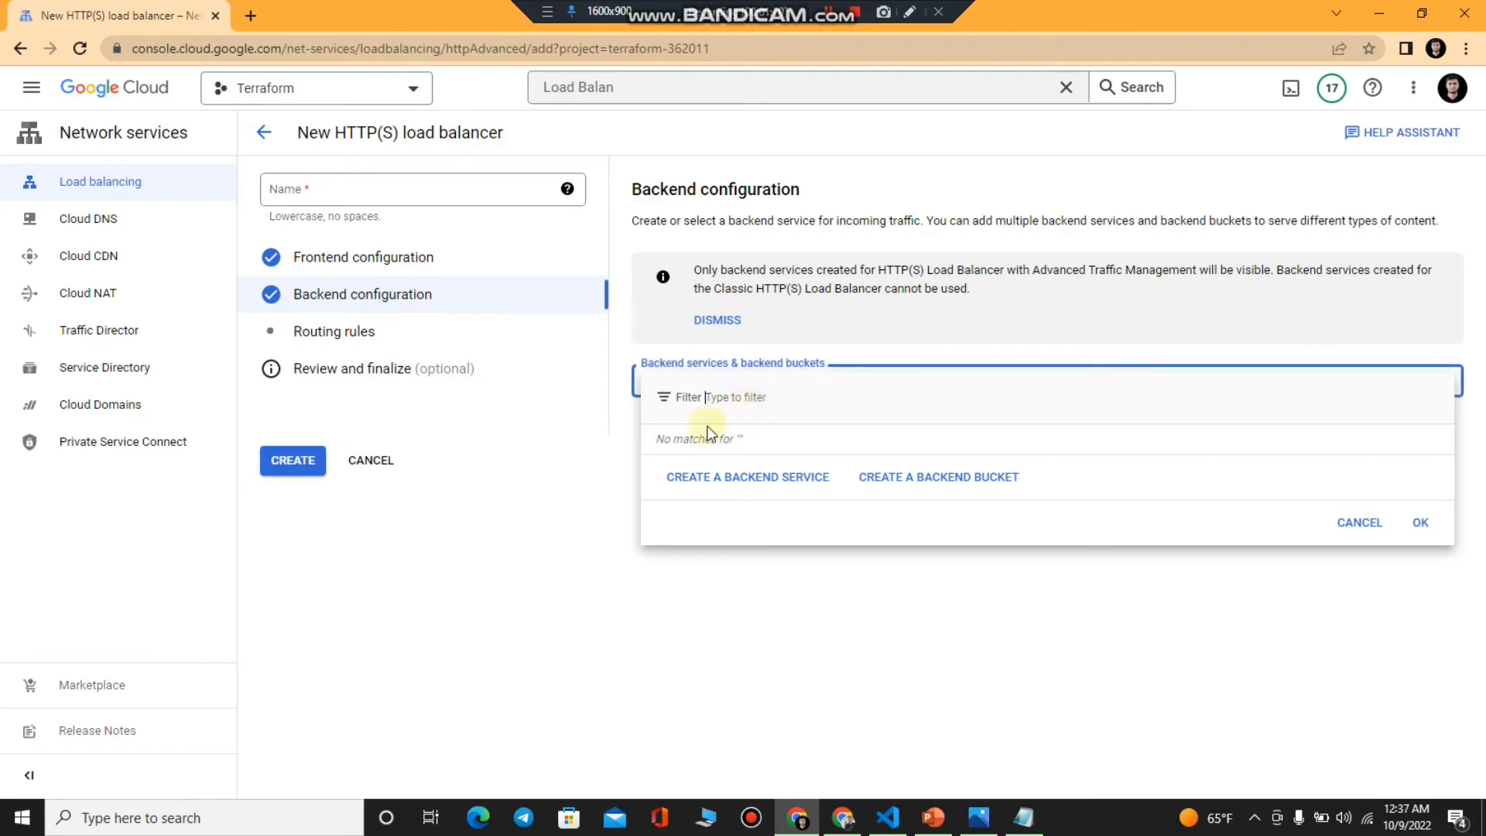
click(714, 488)
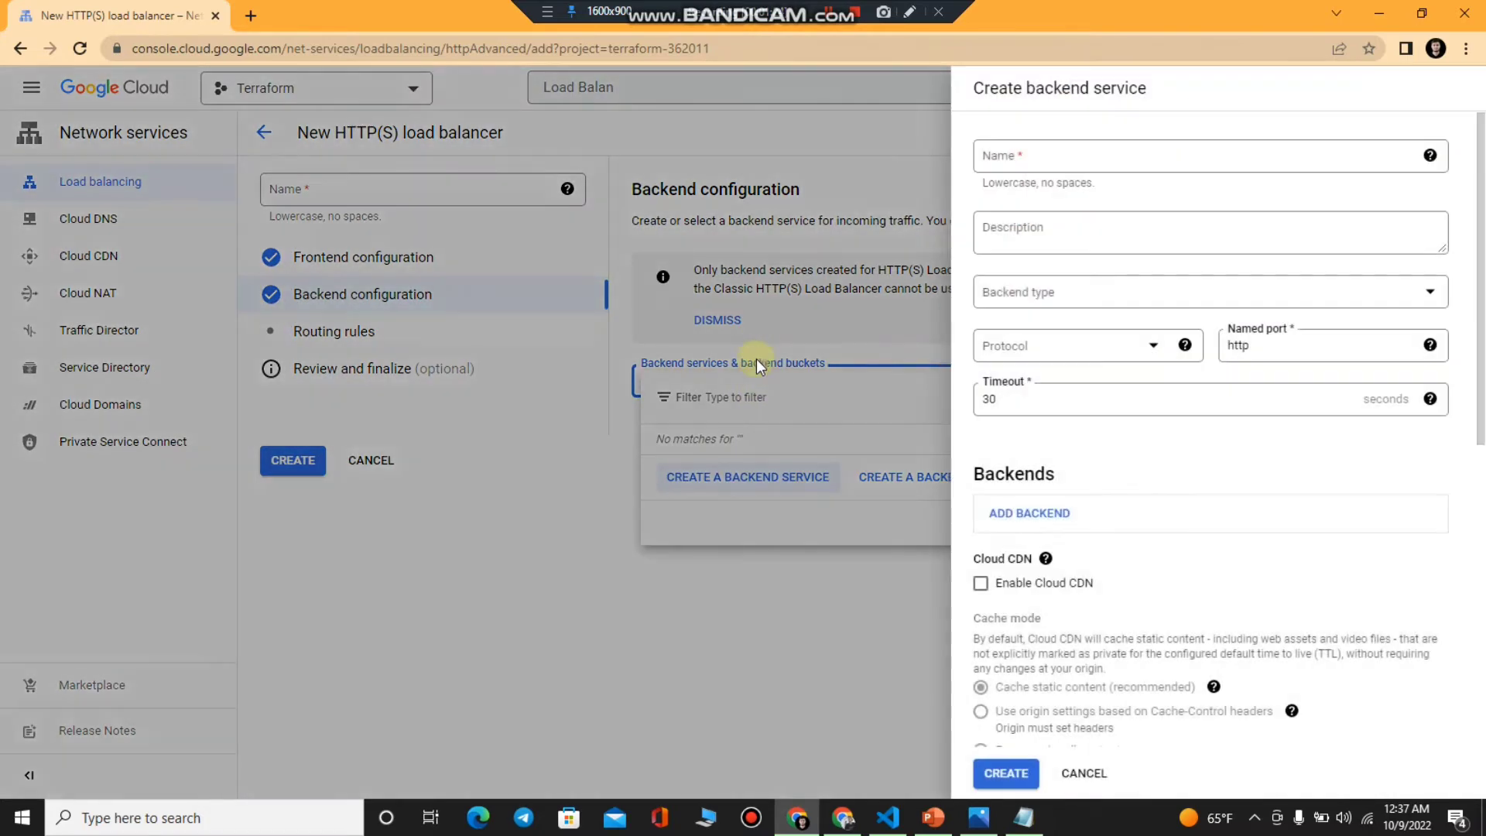
Step: Name the backend service my-backend and use HTTP as its protocol with the instance group backend type
click(1078, 153)
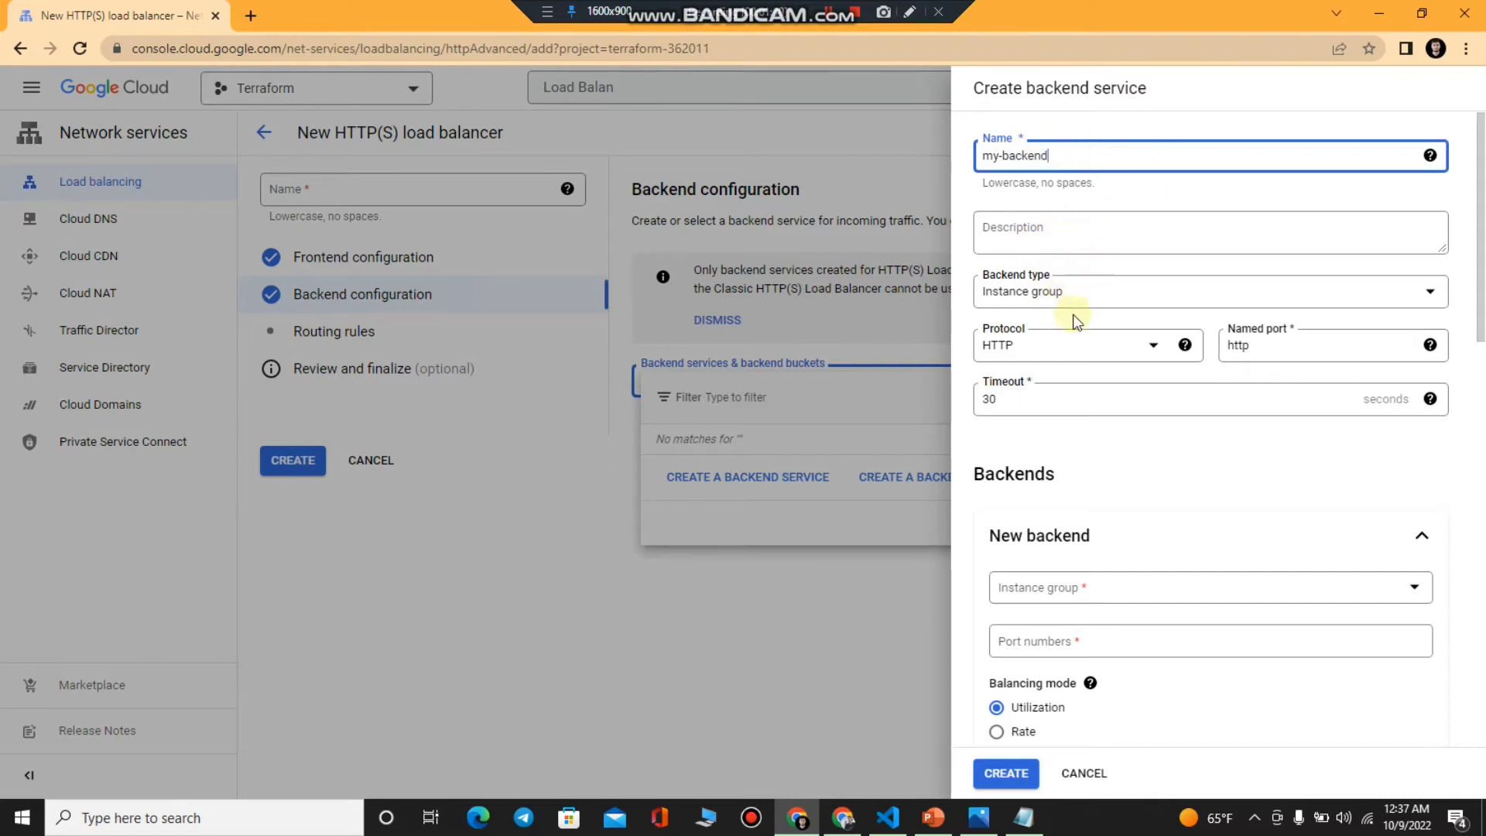
click(1089, 348)
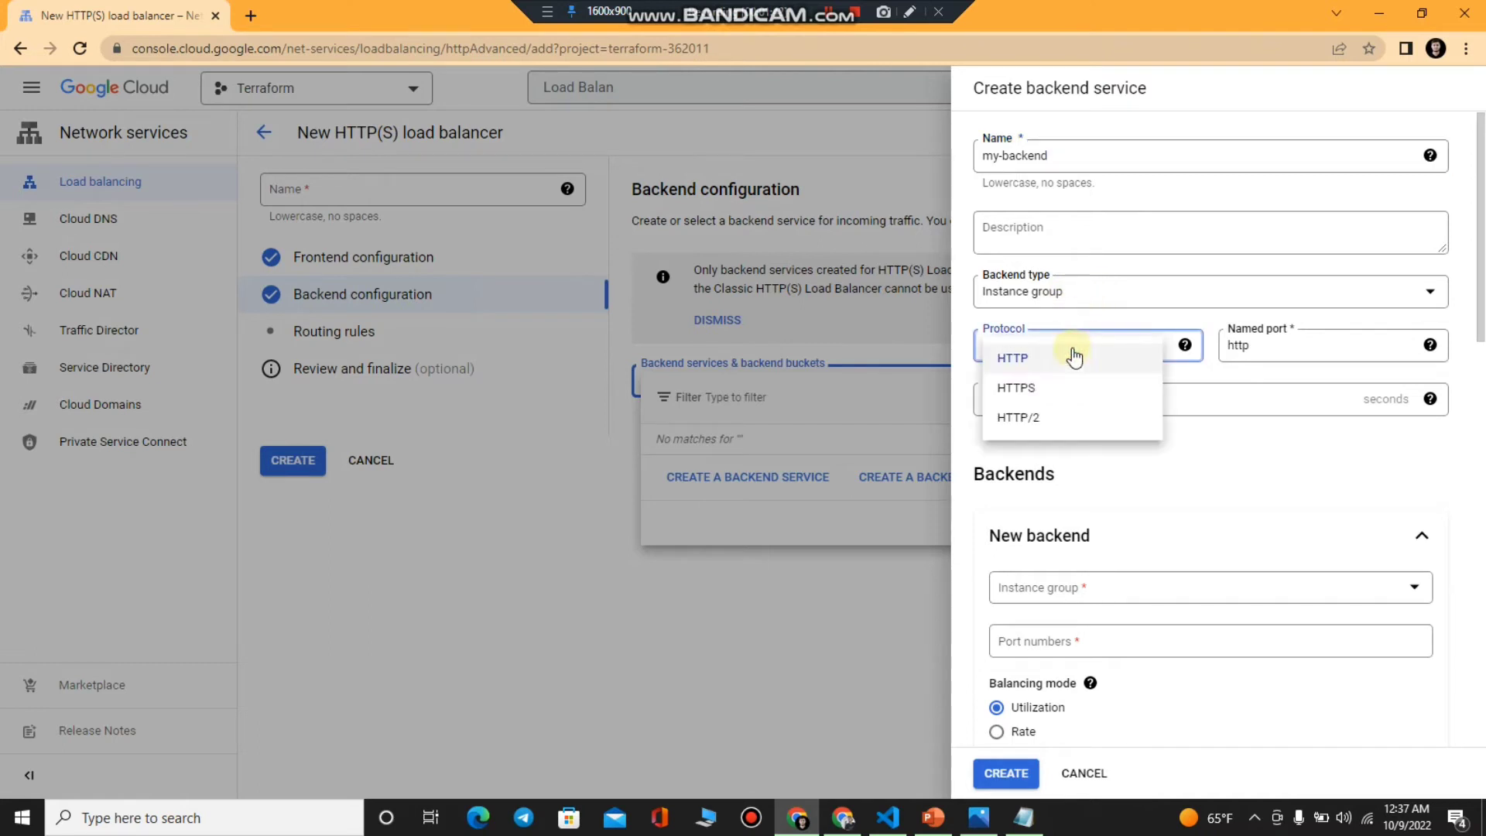
click(1041, 350)
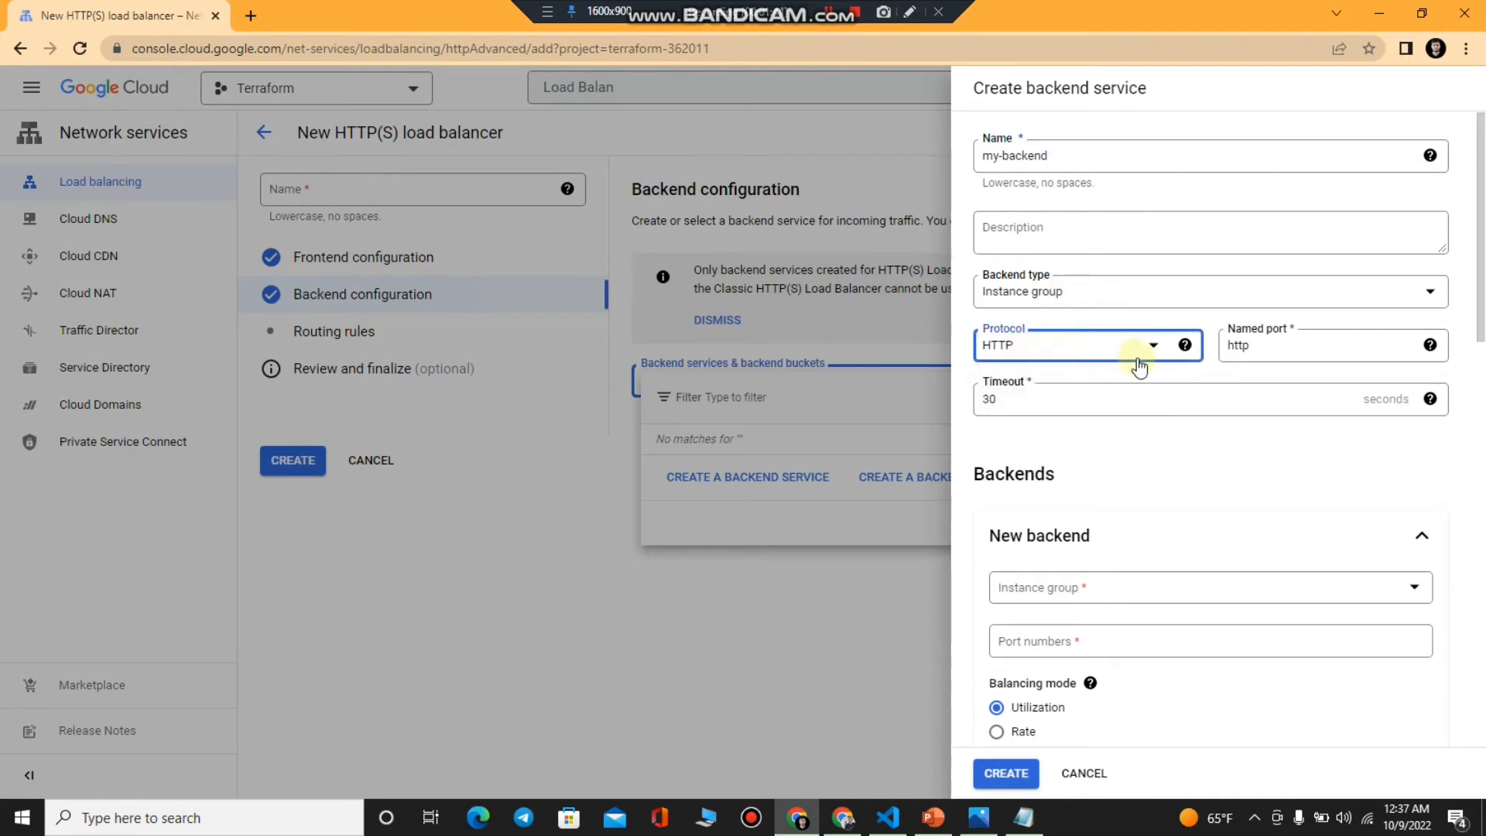
Step: Select my-managed-instance-group as the instance group of the new backend
scroll(1153, 387, down, 1)
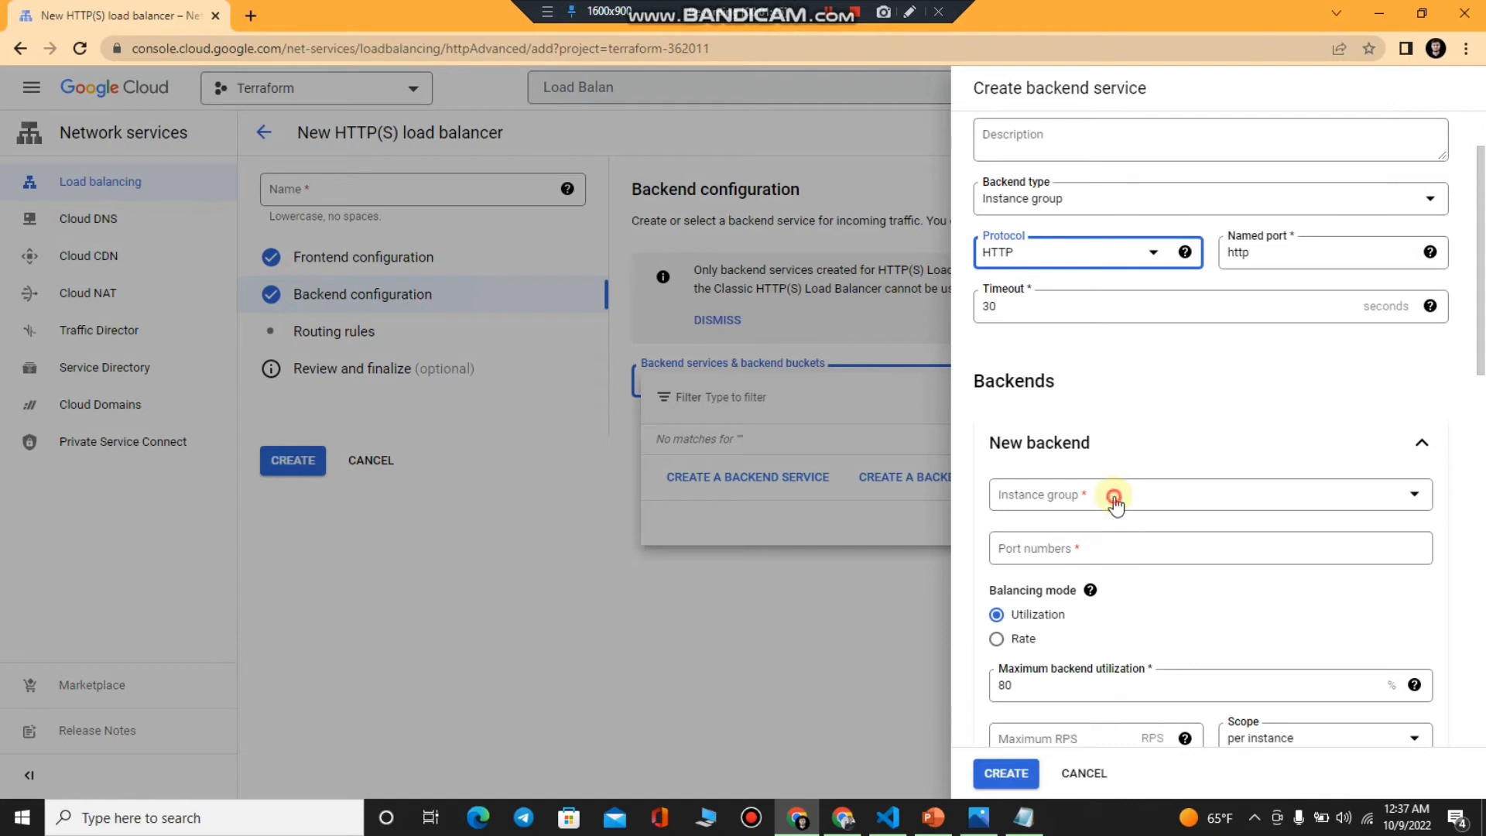
click(1114, 501)
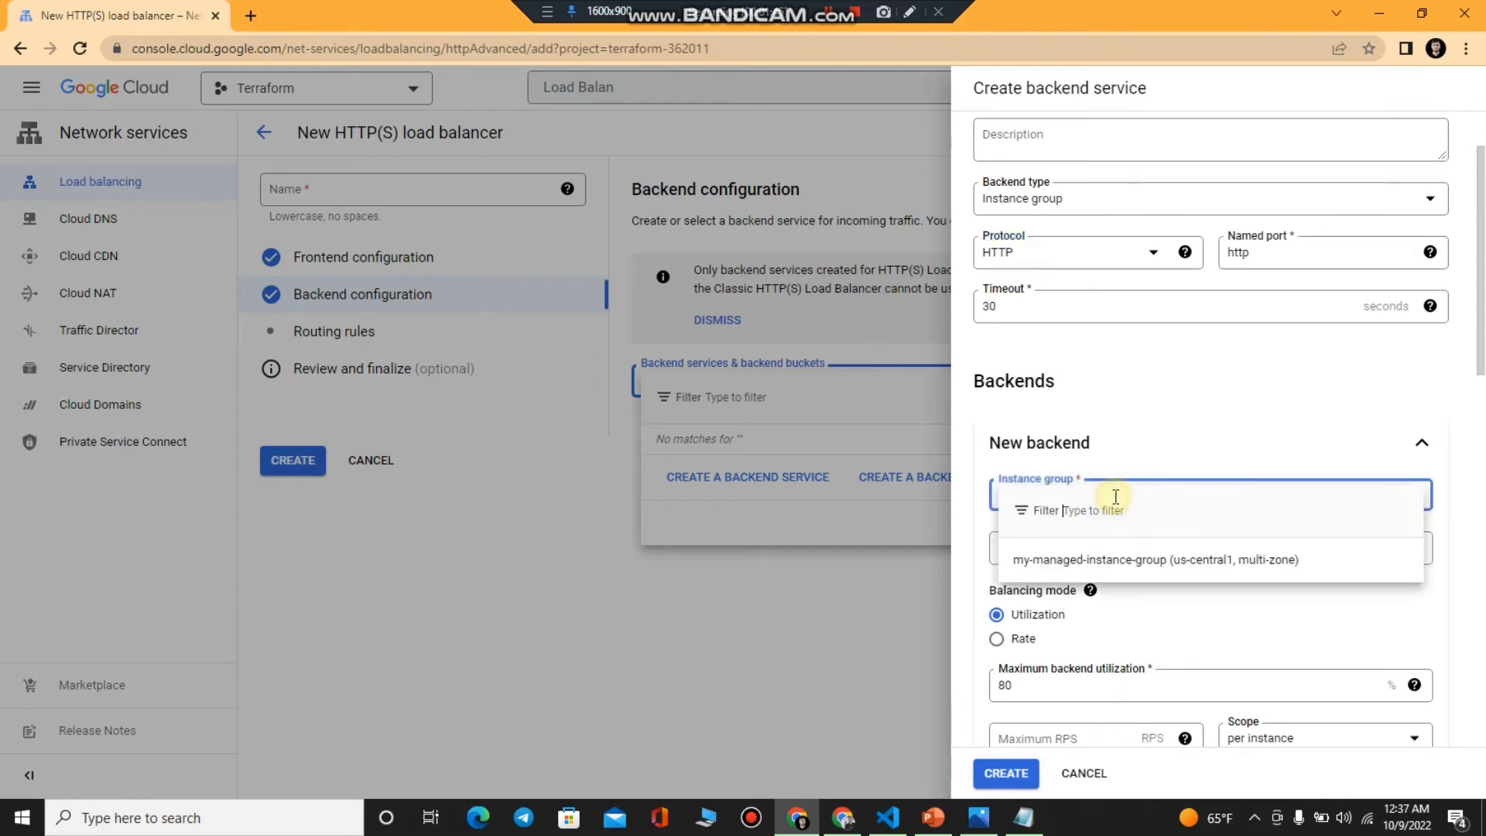
click(1105, 569)
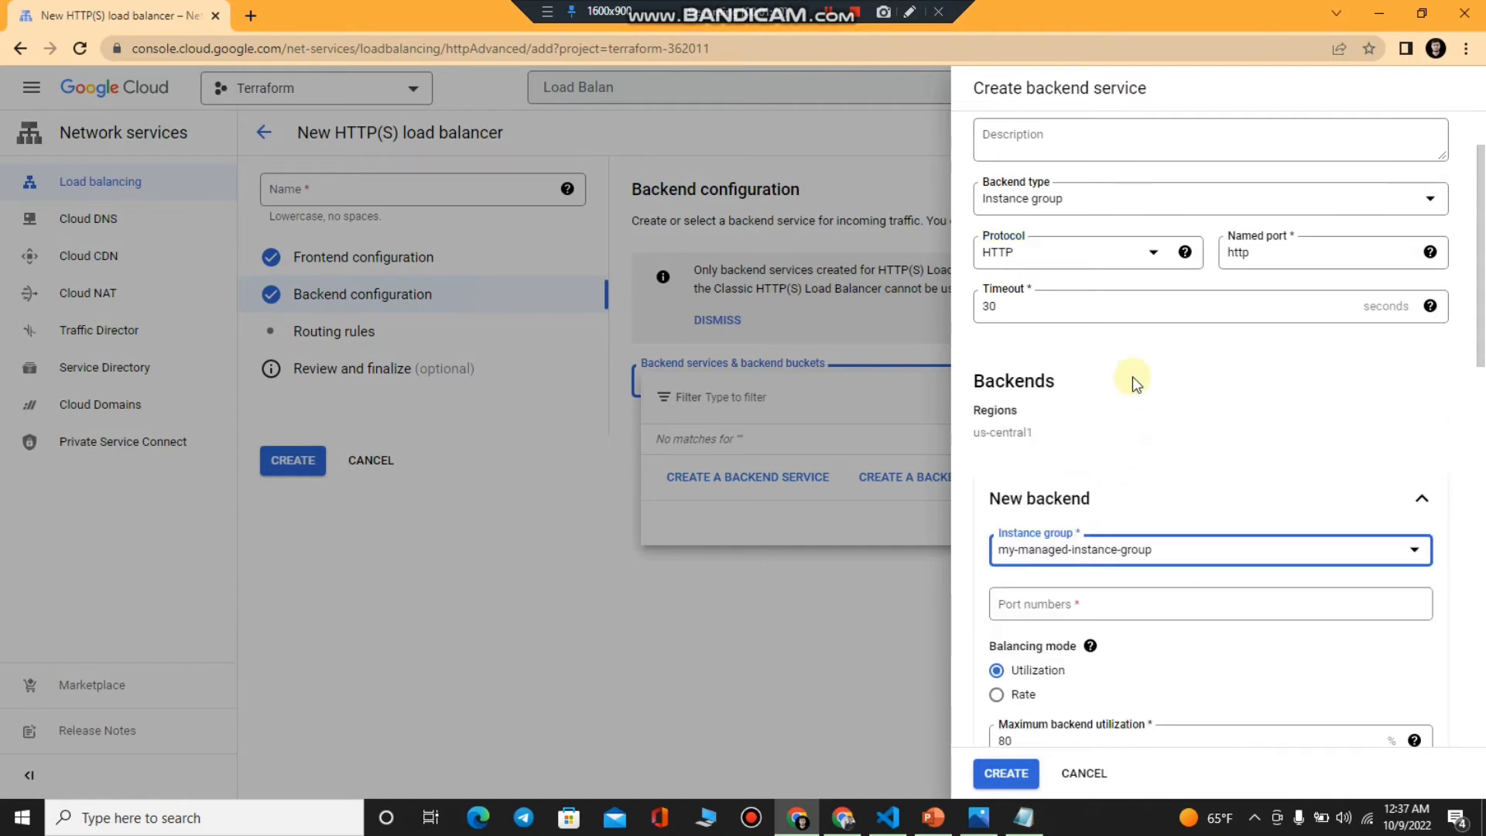
Step: Review the balancing mode, utilization, capacity and caching settings, and try to create the backend service
scroll(1132, 380, down, 2)
scroll(1081, 478, down, 1)
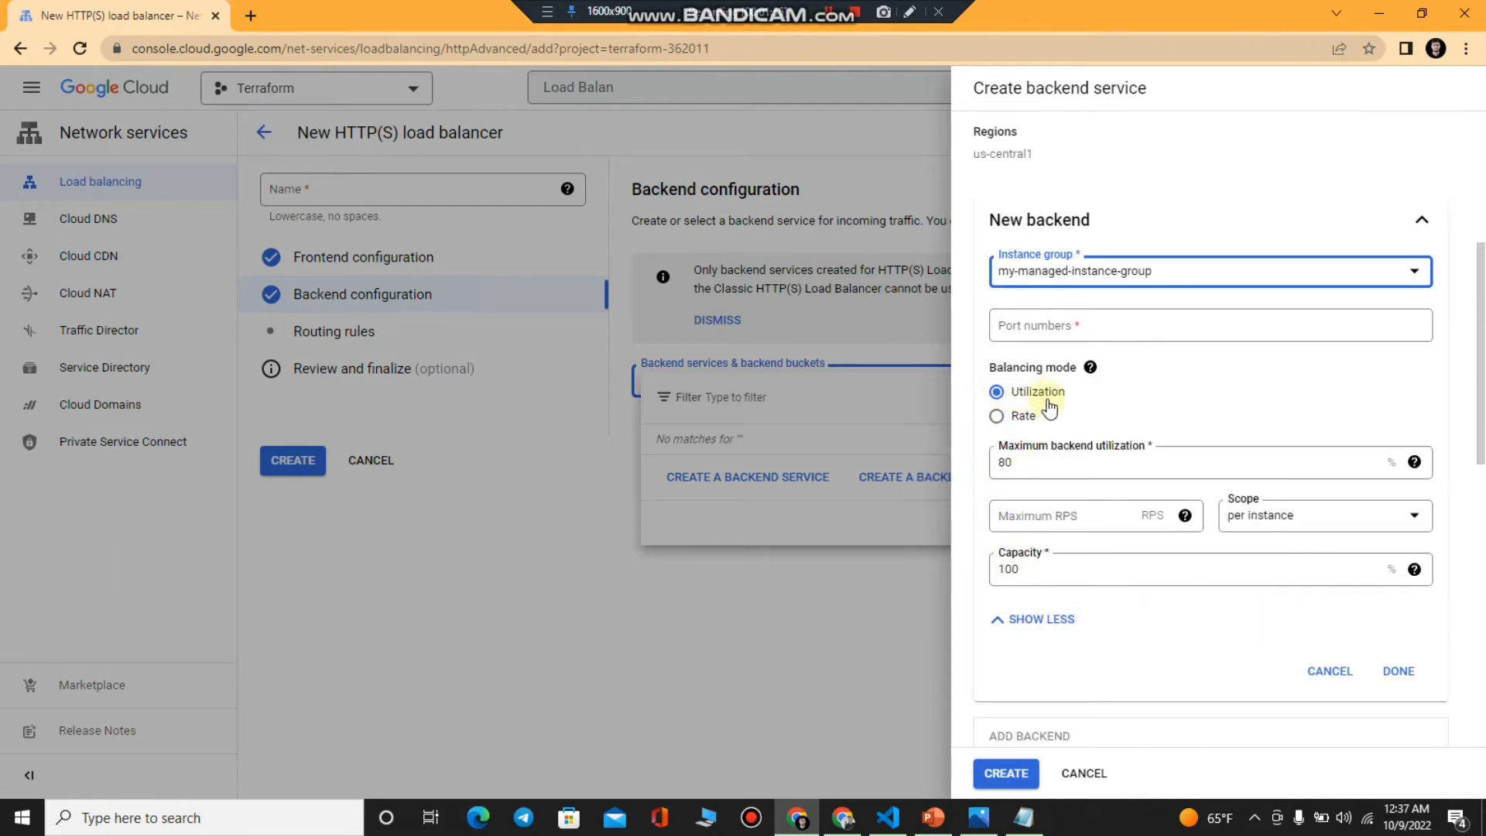
scroll(1082, 473, down, 1)
scroll(1082, 473, down, 1)
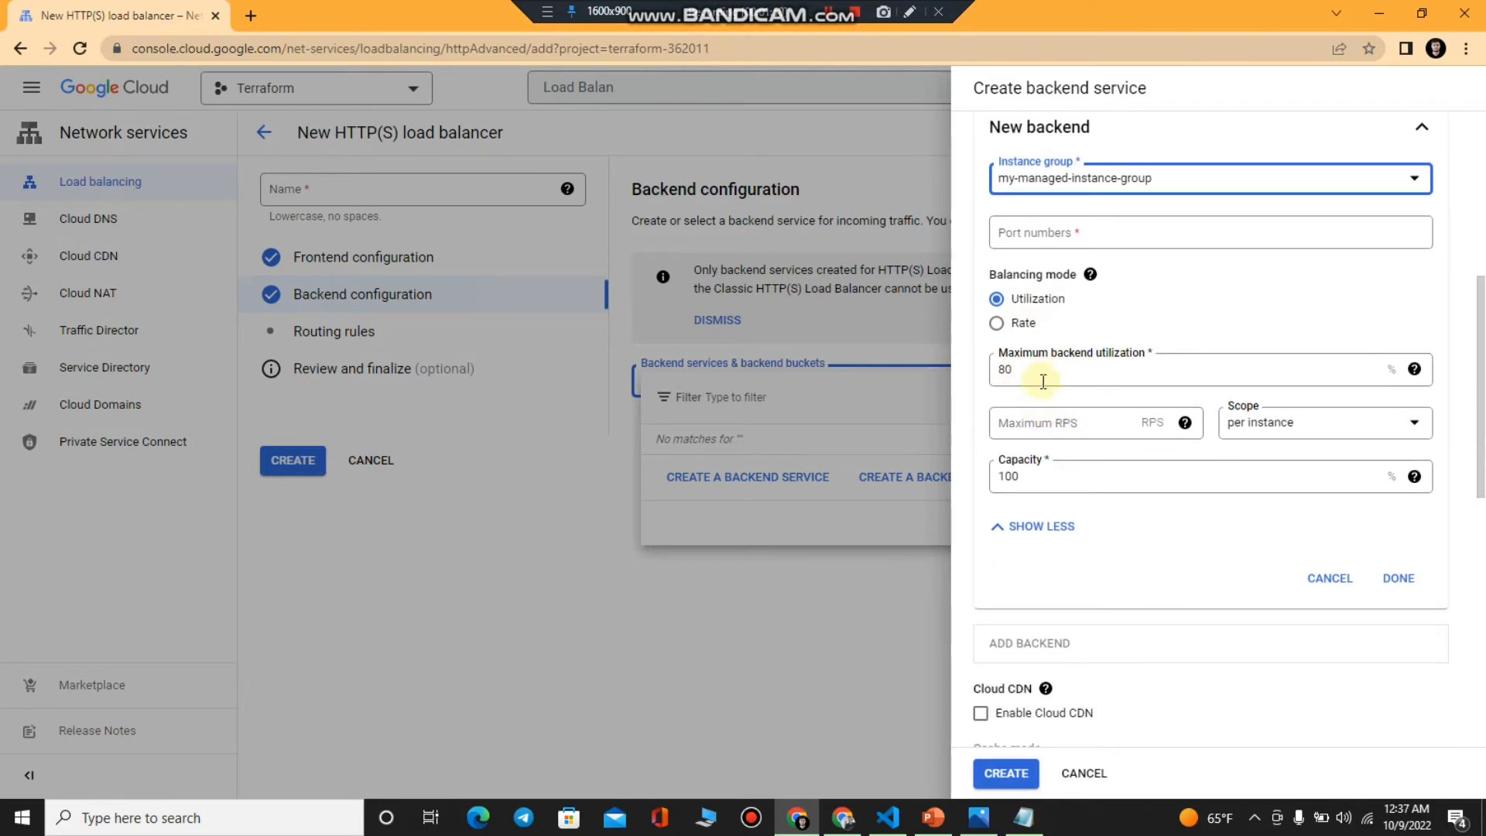
scroll(1038, 382, down, 1)
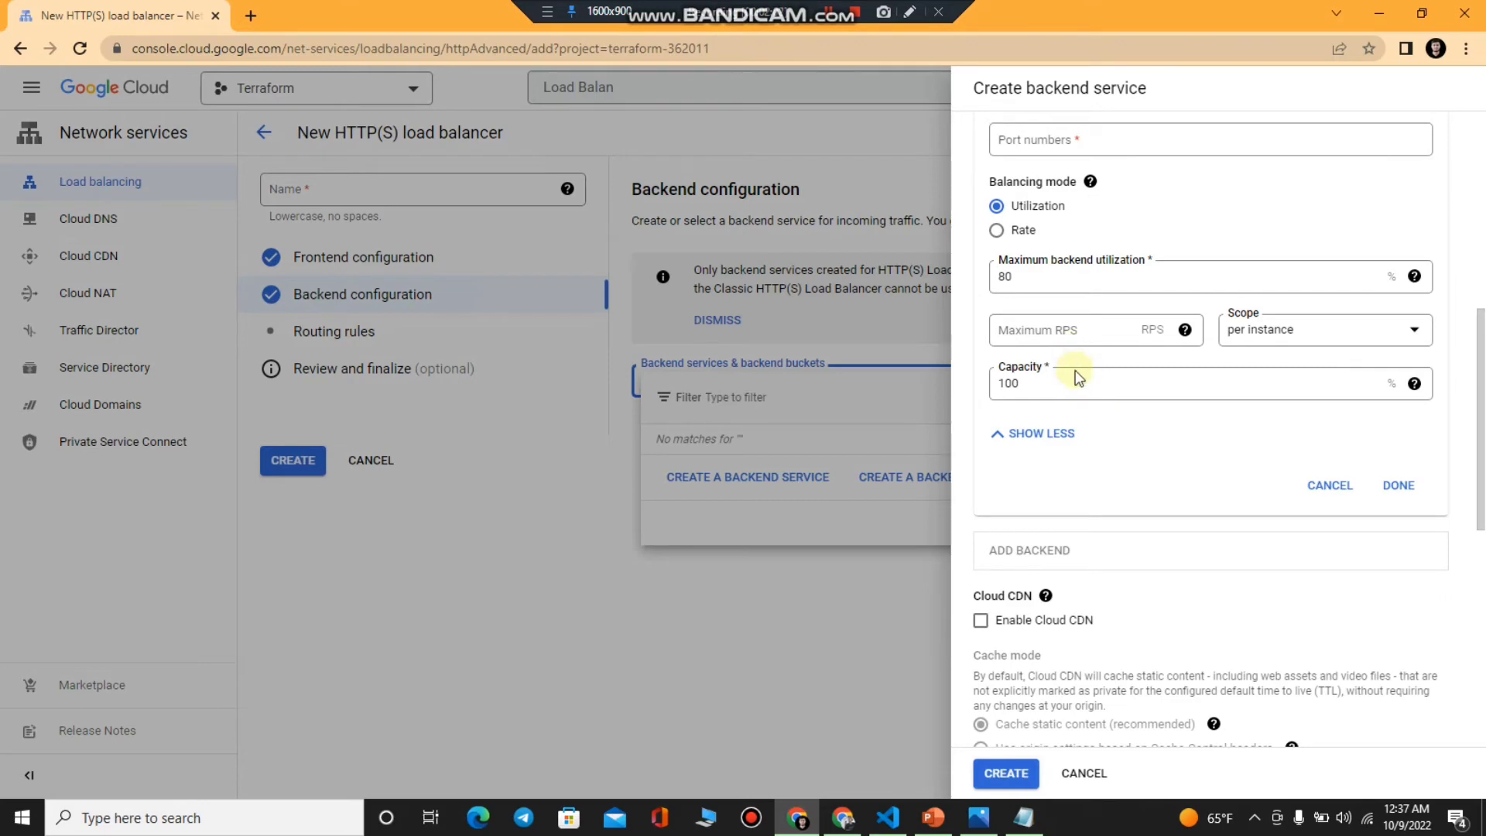
scroll(1090, 397, down, 5)
scroll(1094, 414, down, 2)
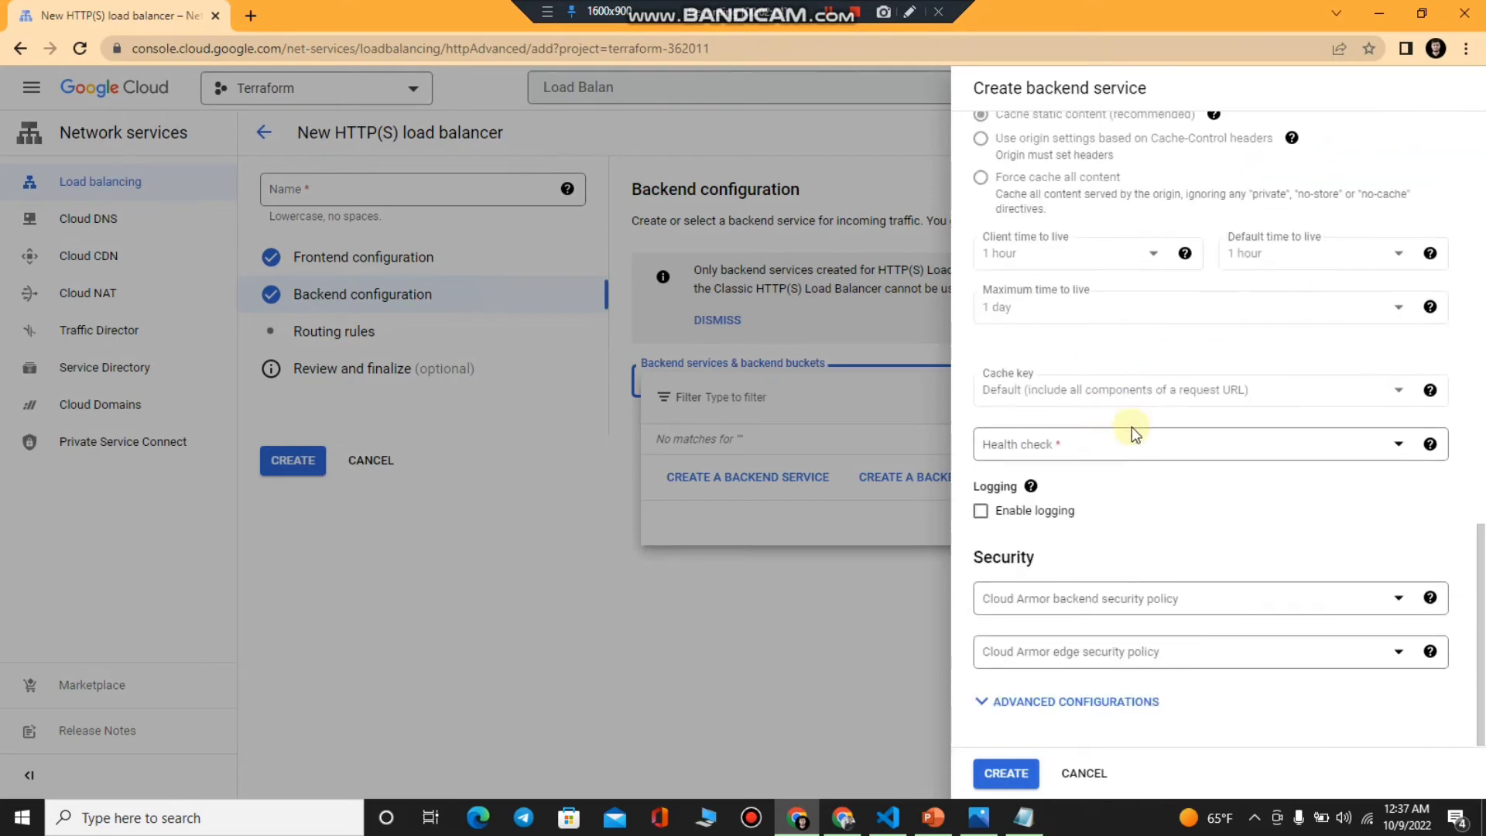
click(996, 771)
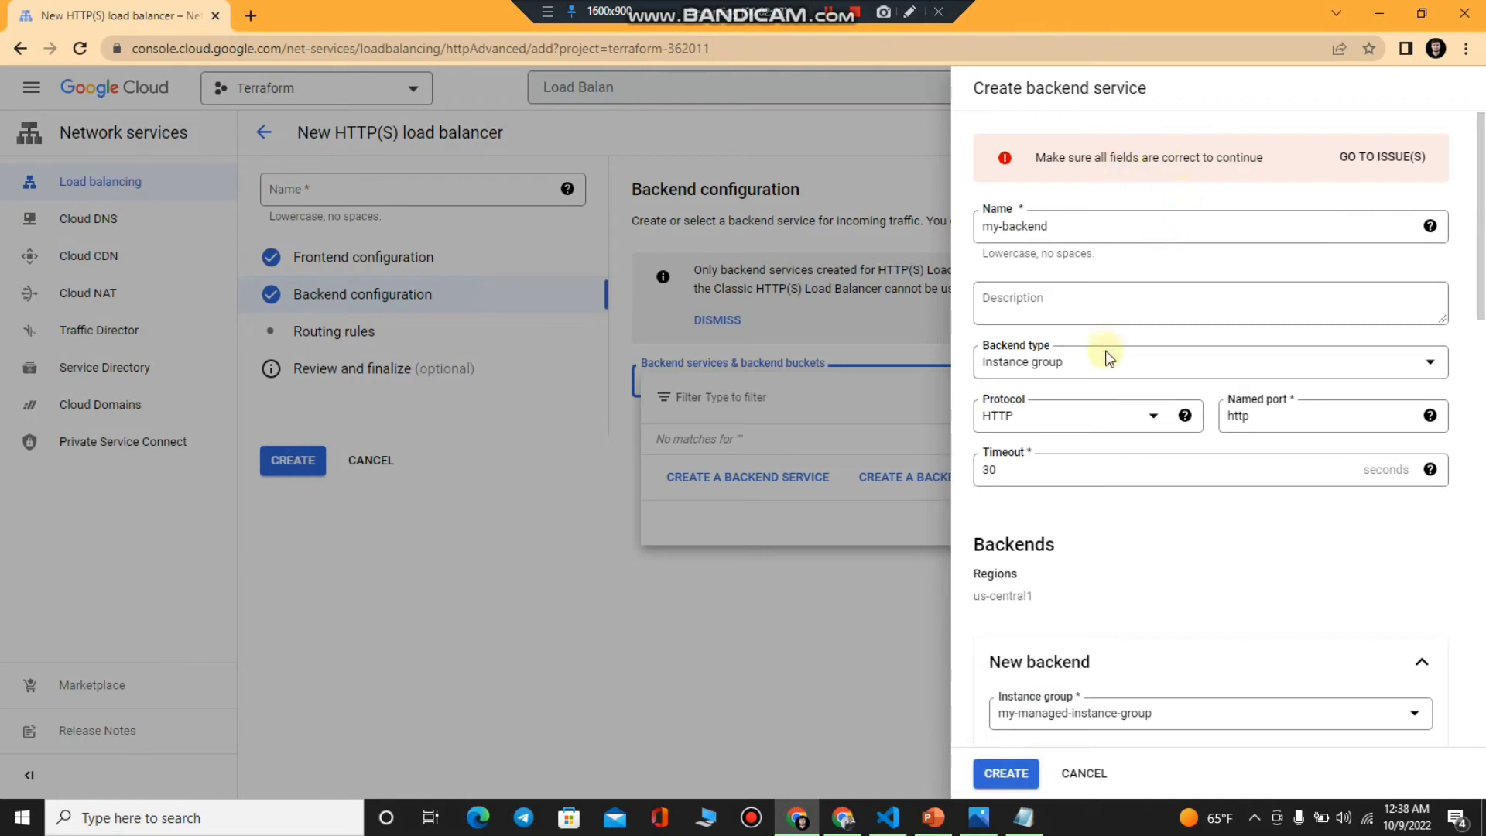
Step: Set the new backend's port number to 80 and try again to create the backend service
scroll(1109, 383, down, 3)
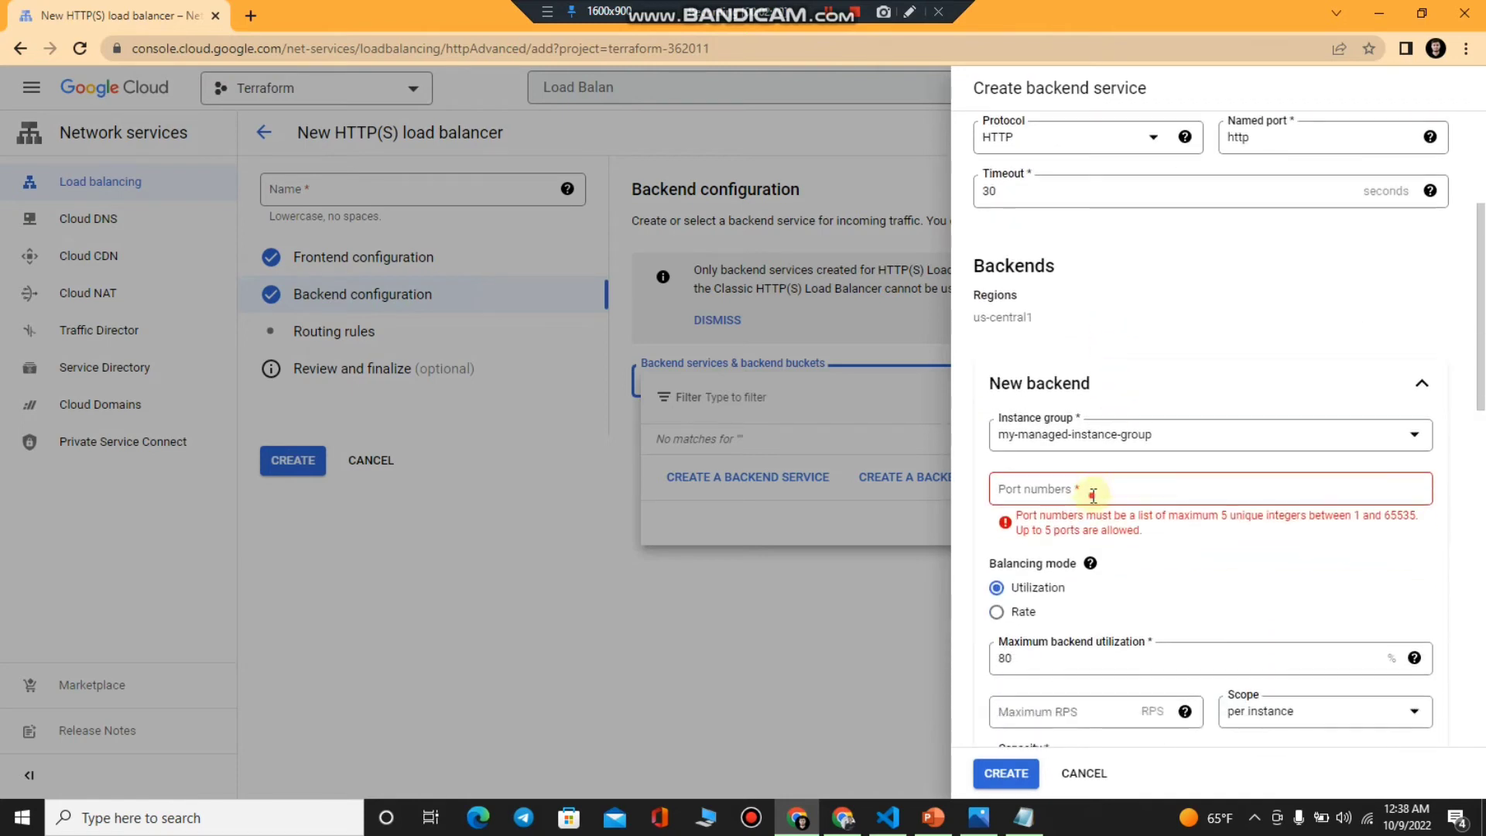
click(1093, 496)
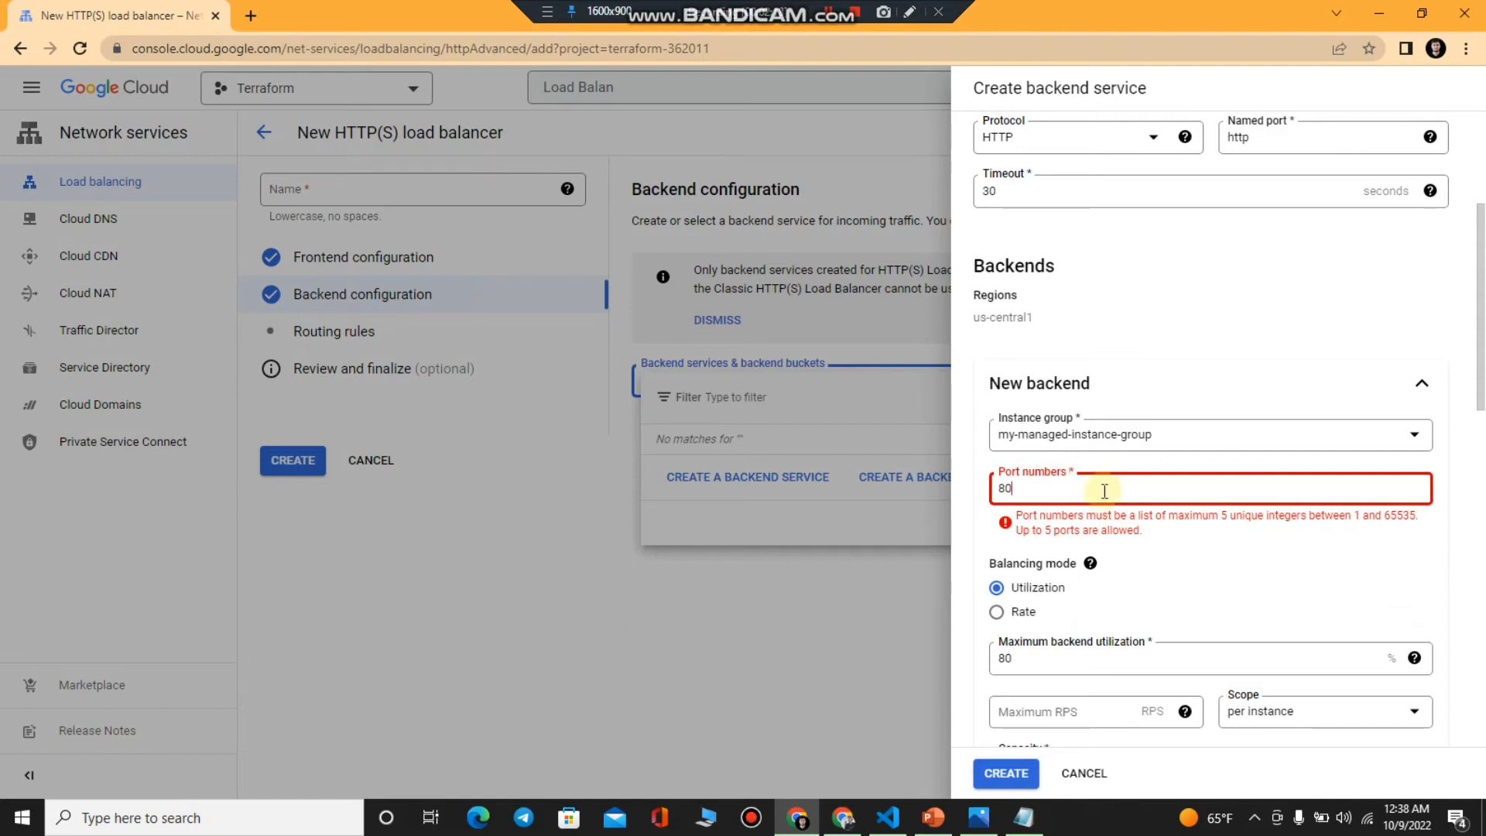
text(80)
key(Return)
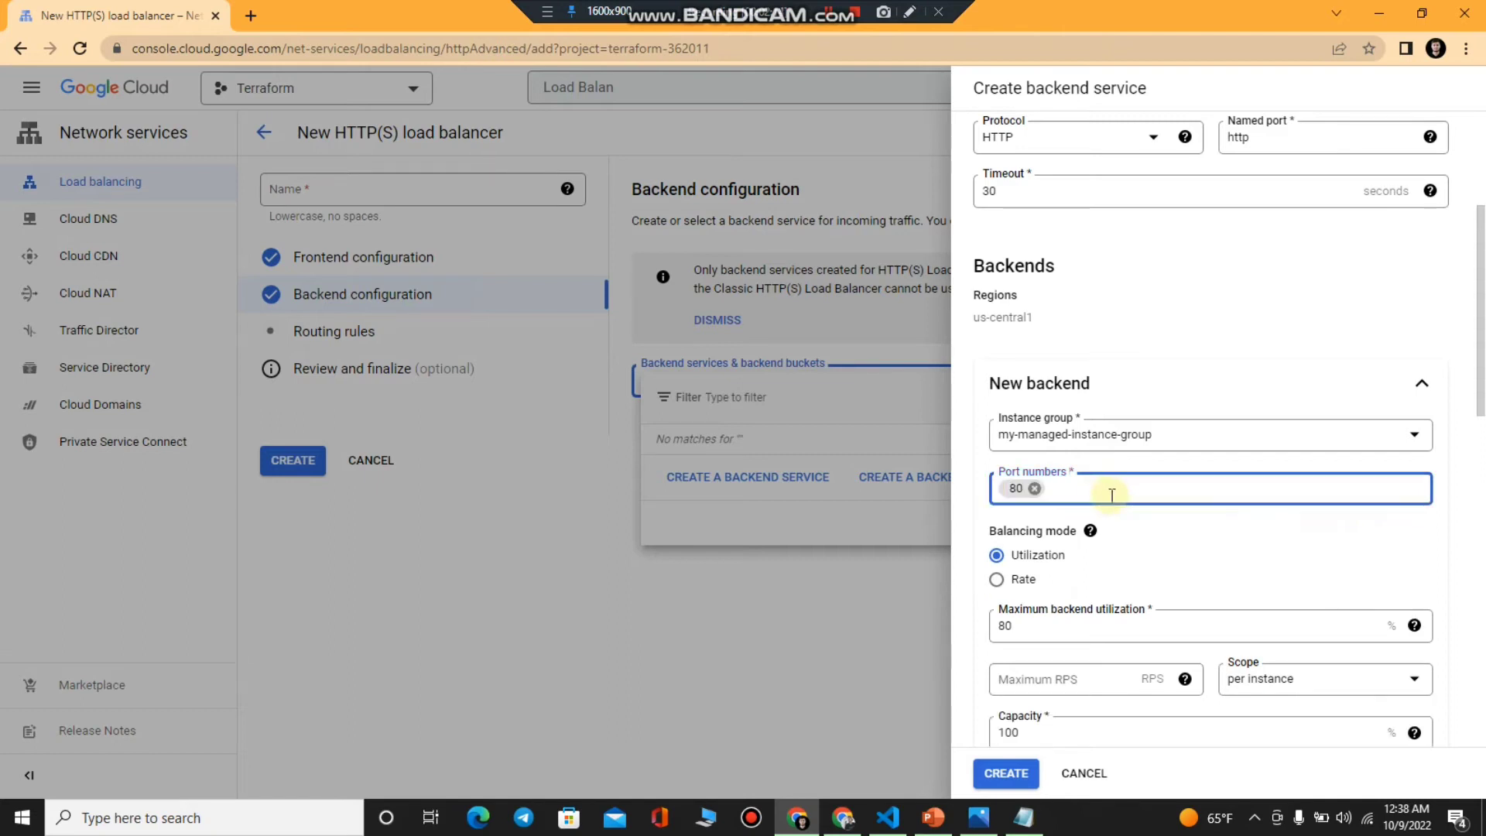
click(998, 774)
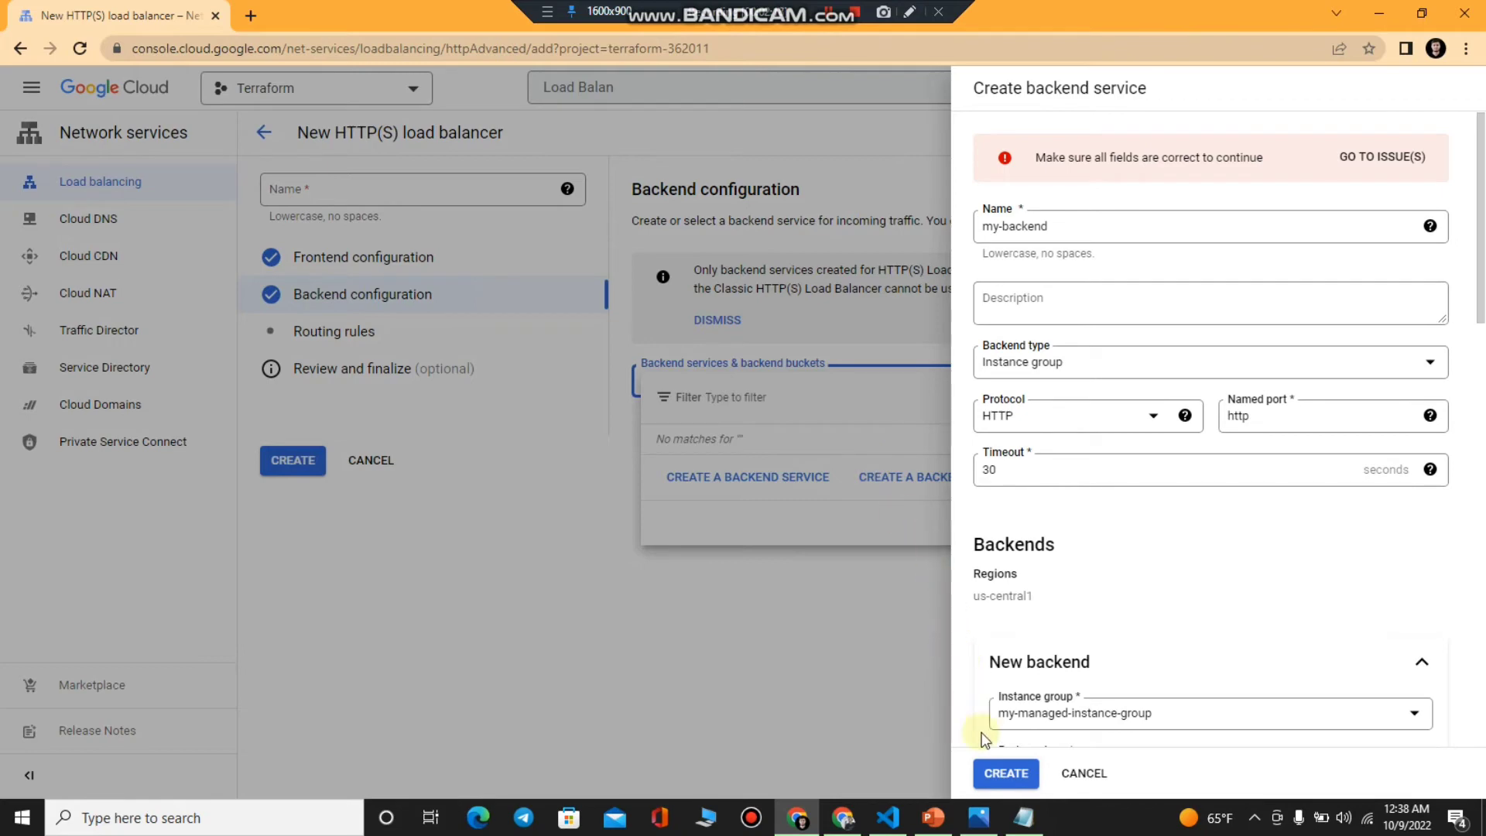
Step: Choose http-check as the health check, create the backend service and confirm my-backend as the load balancer's backend
scroll(1124, 503, down, 10)
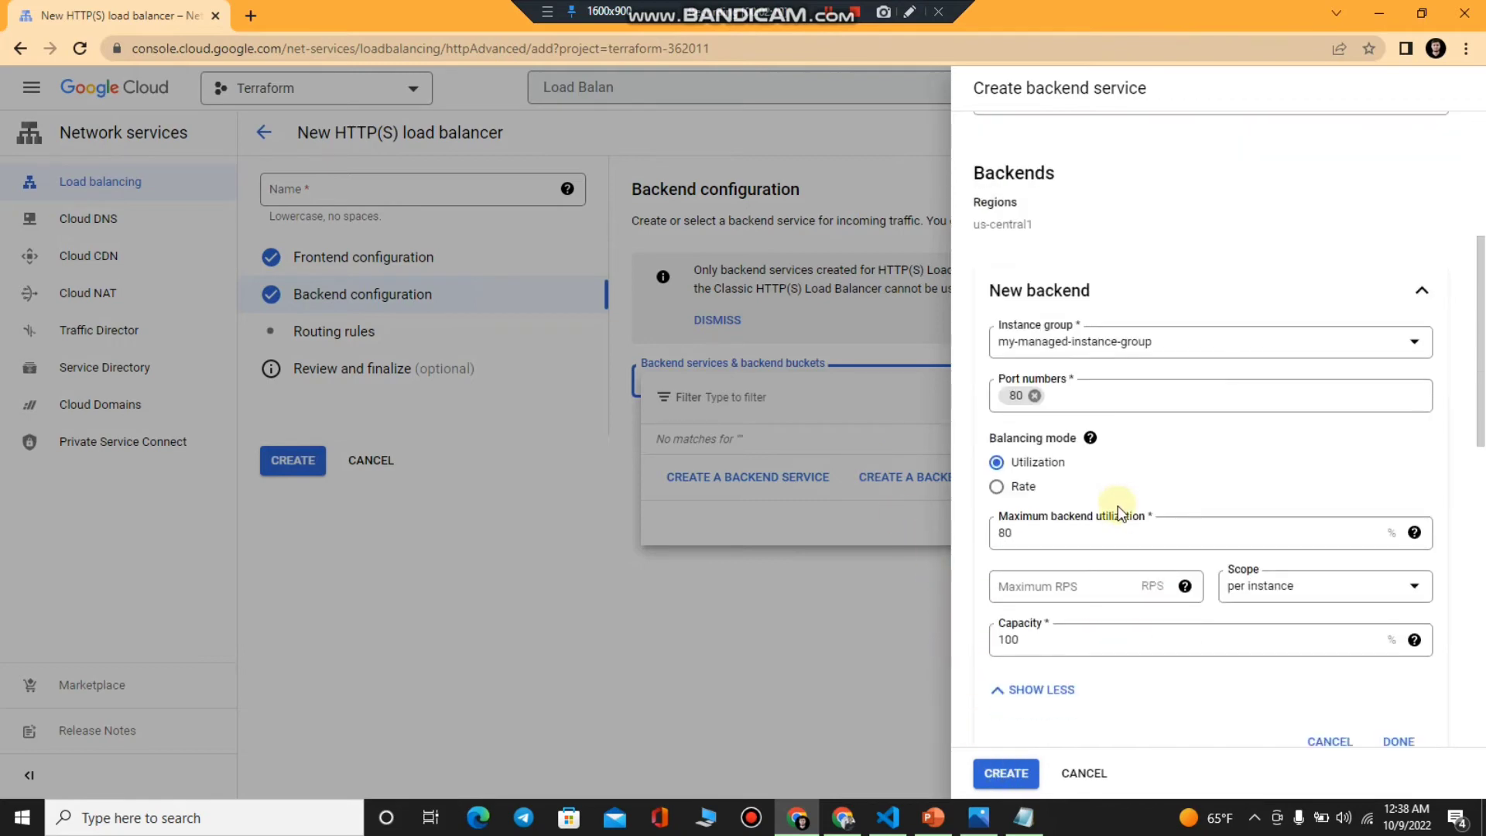
scroll(1128, 534, down, 3)
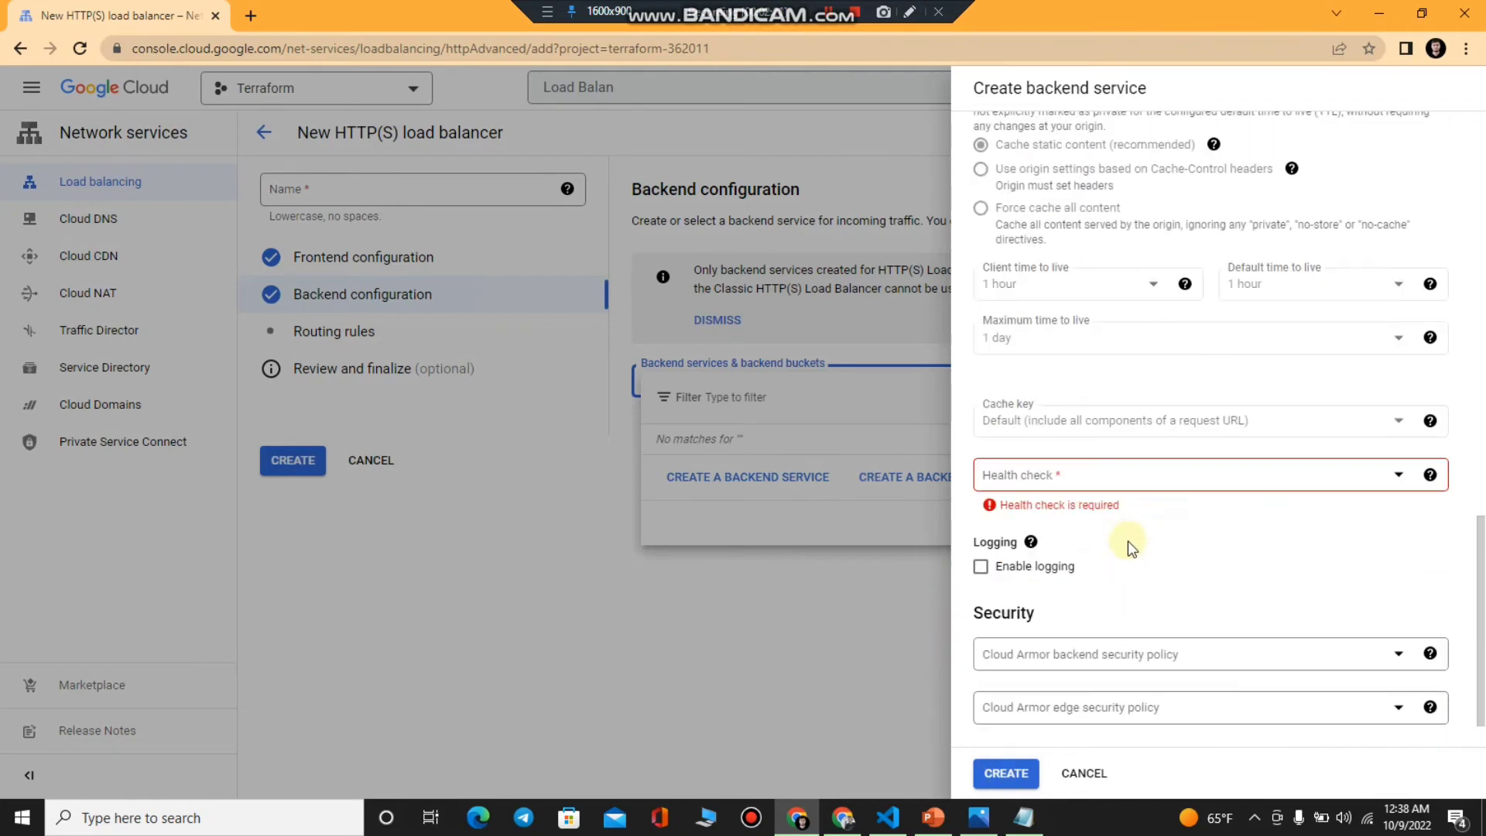
click(1095, 474)
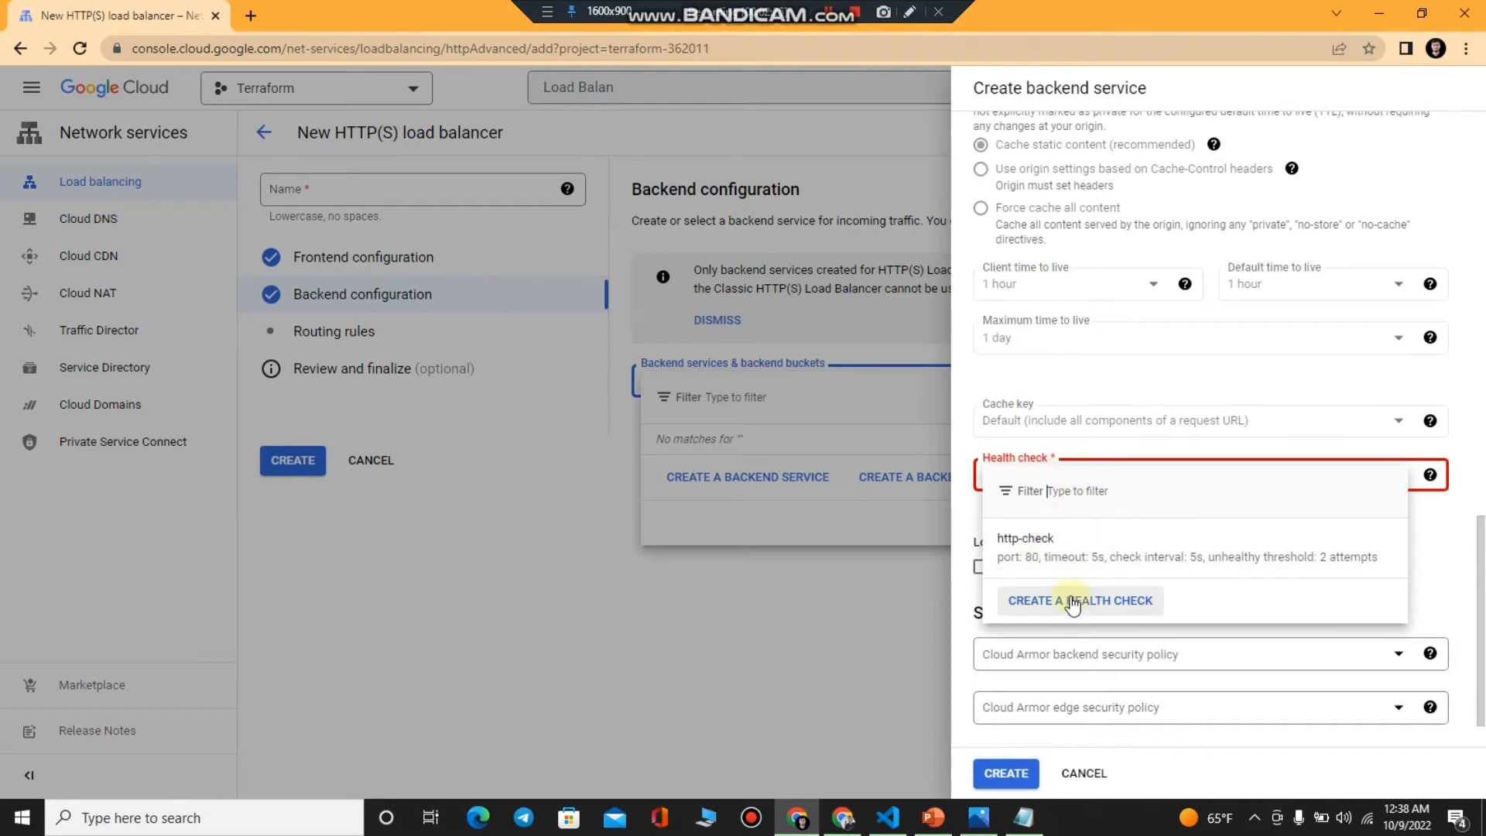
click(1058, 552)
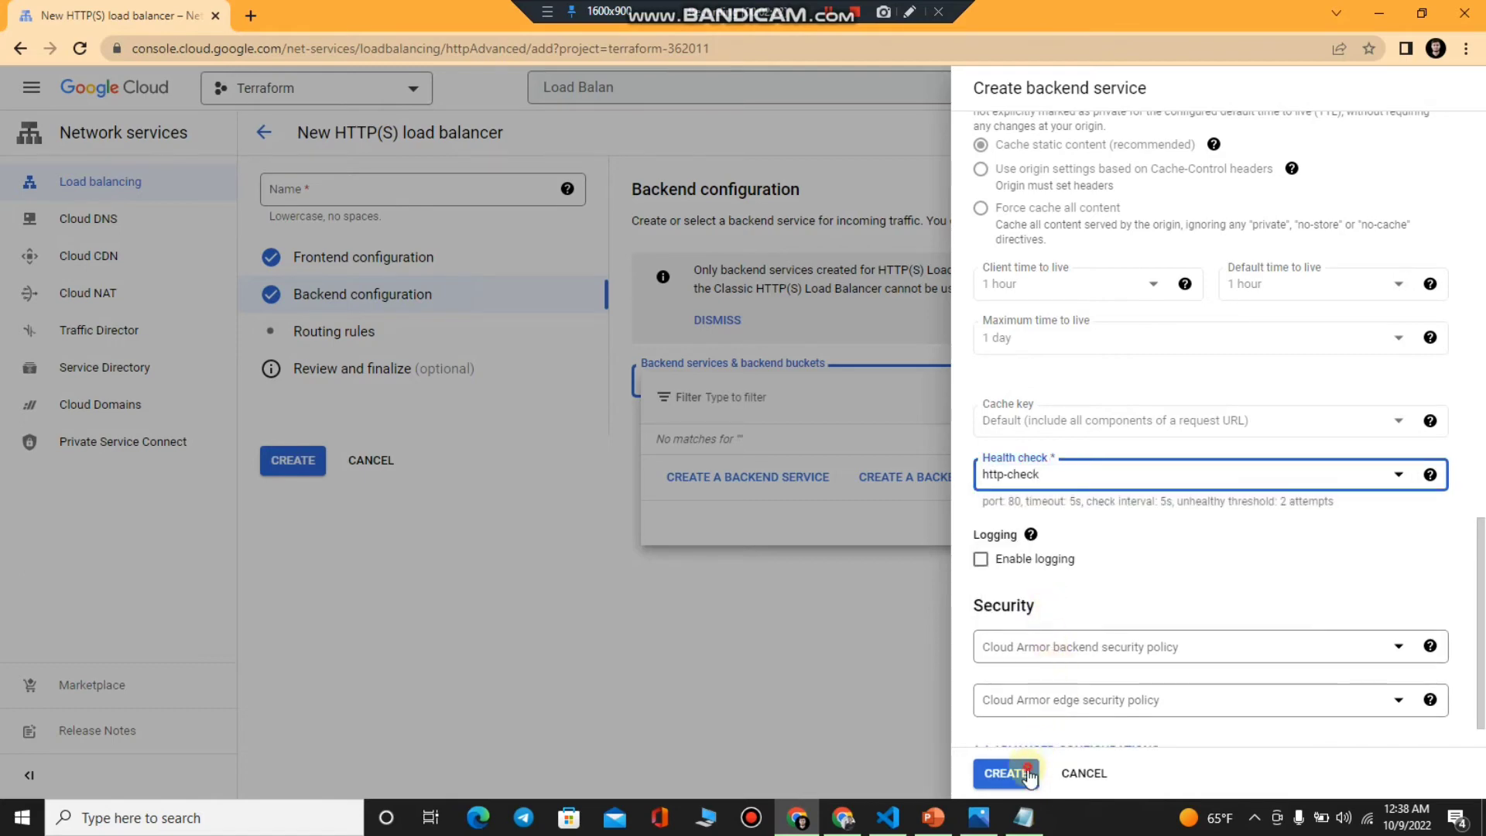
click(1006, 772)
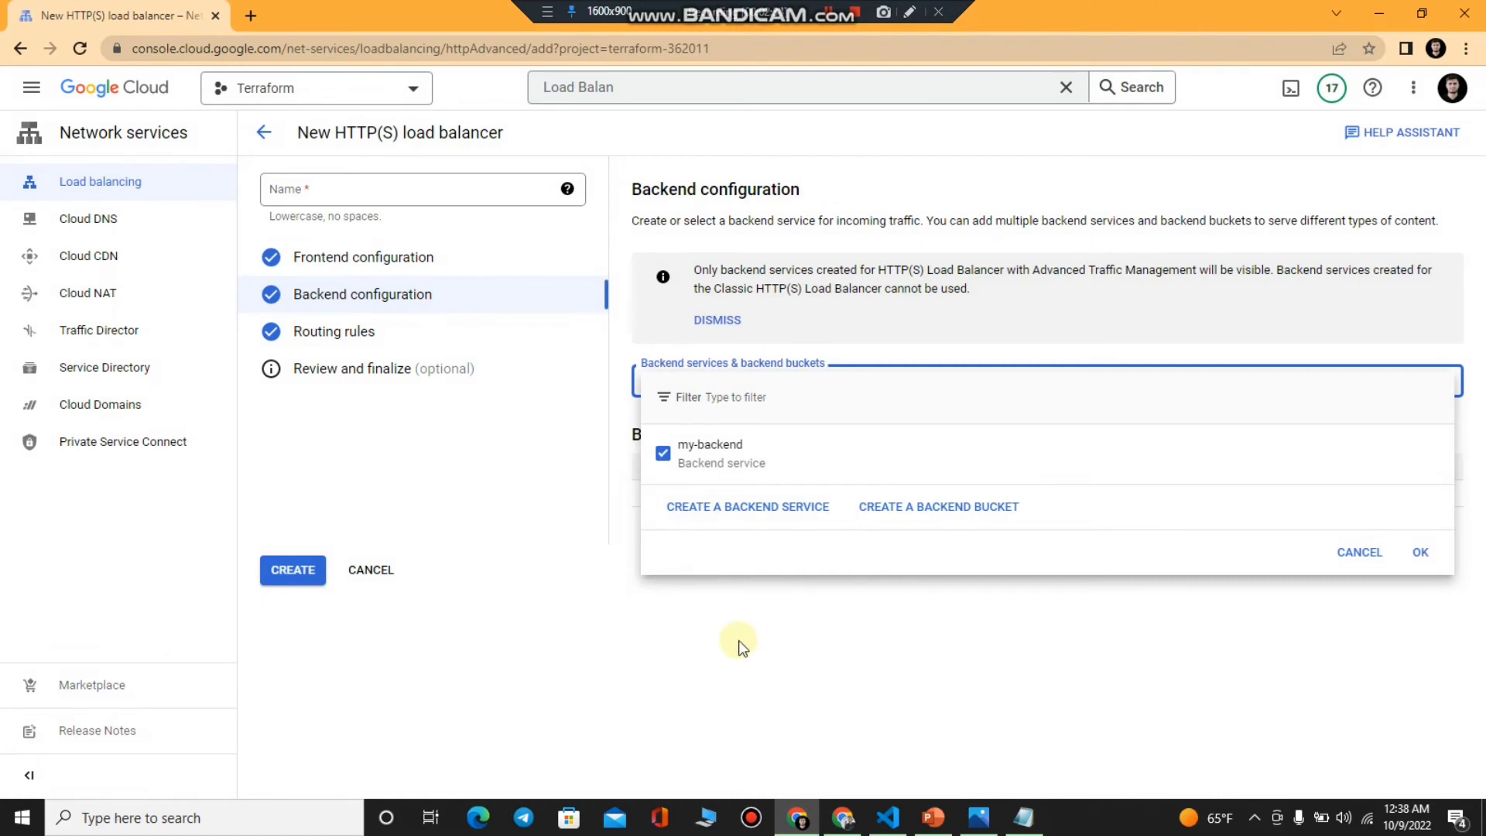
click(1421, 553)
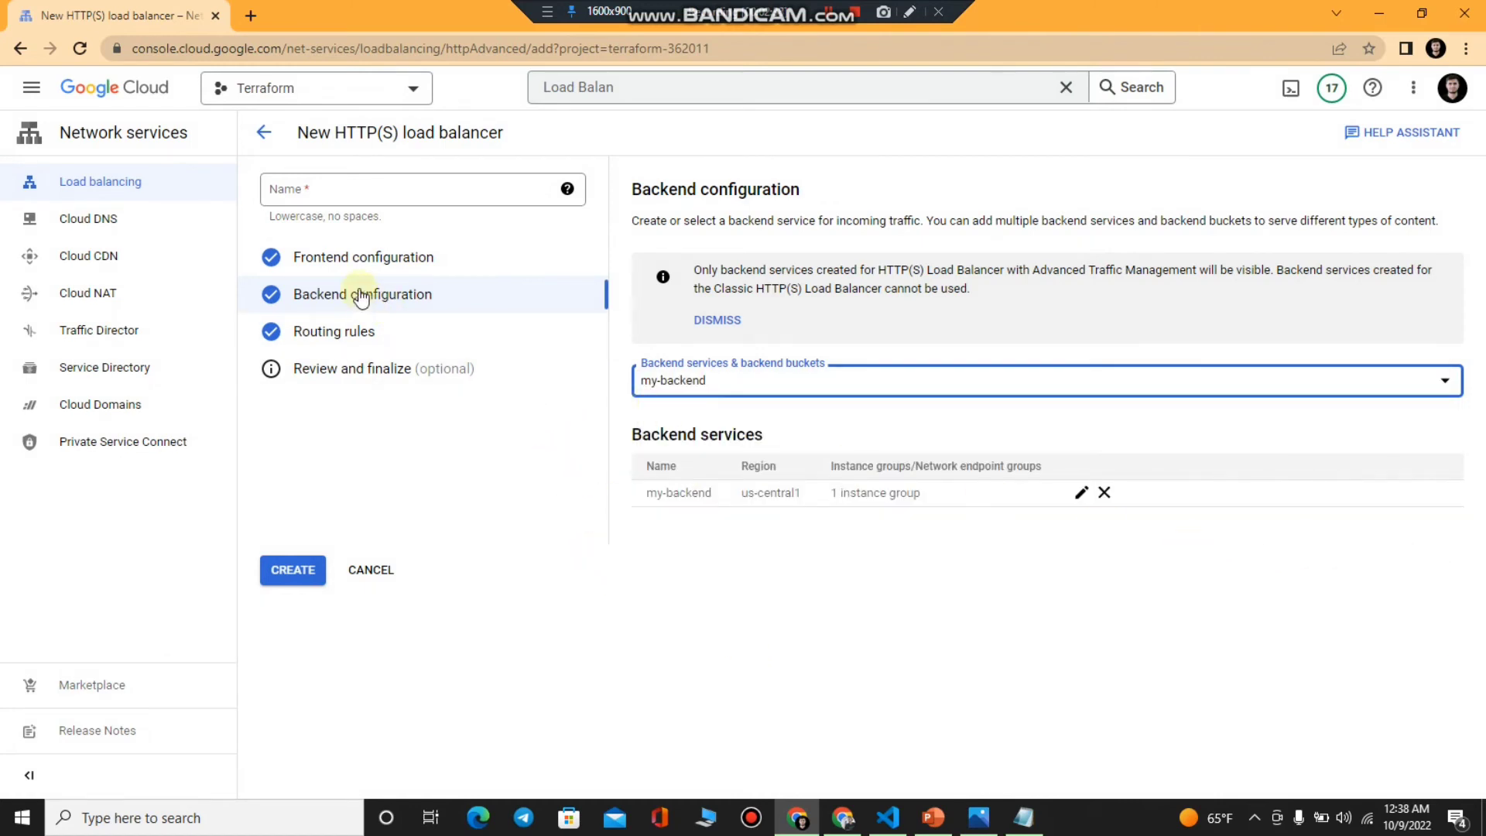
Step: Add an unnamed frontend with protocol HTTP, IPv4, an ephemeral IP address and port 80
click(374, 267)
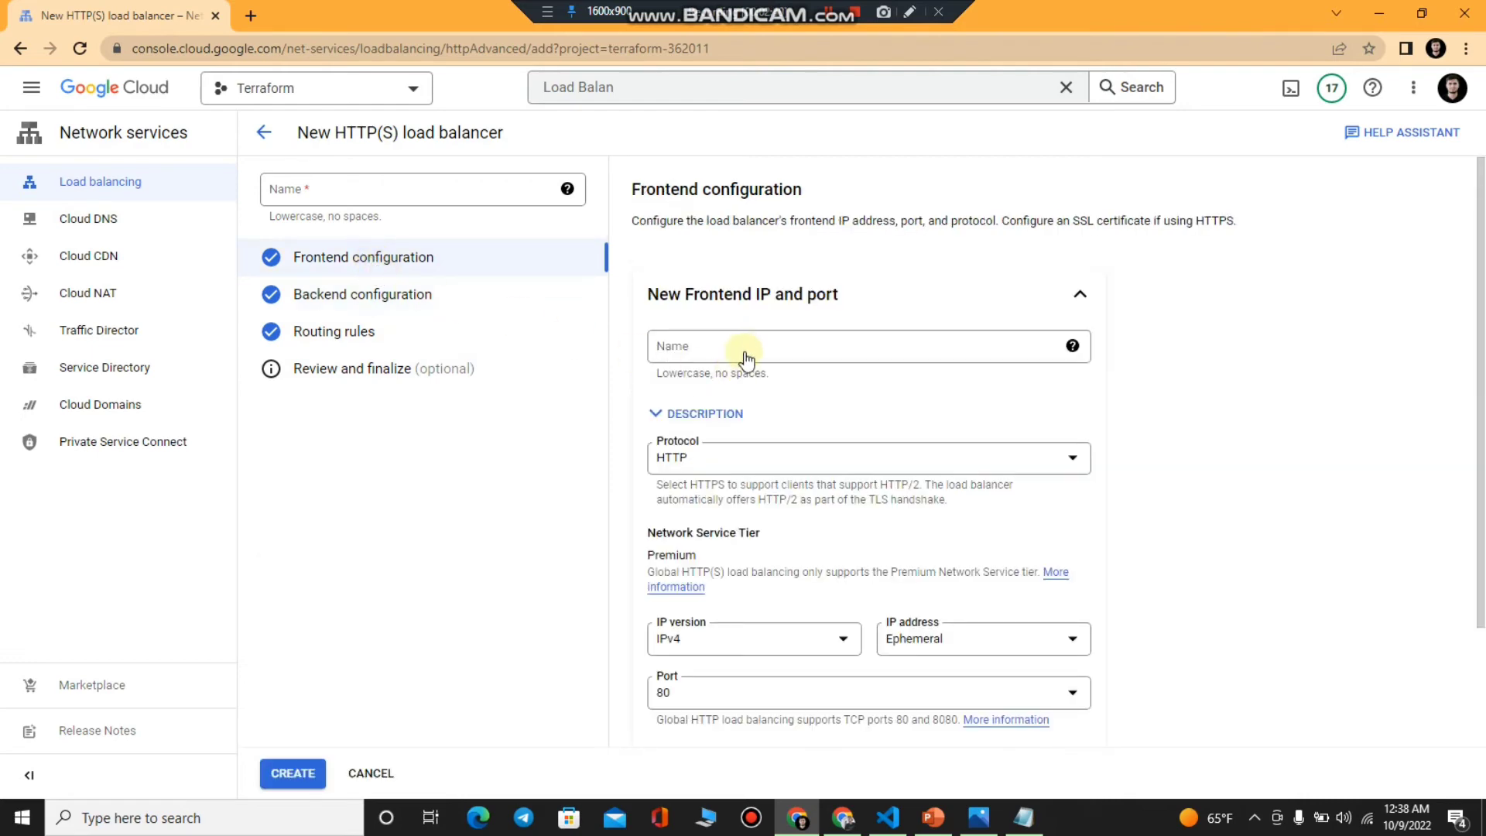
click(962, 421)
scroll(846, 455, down, 2)
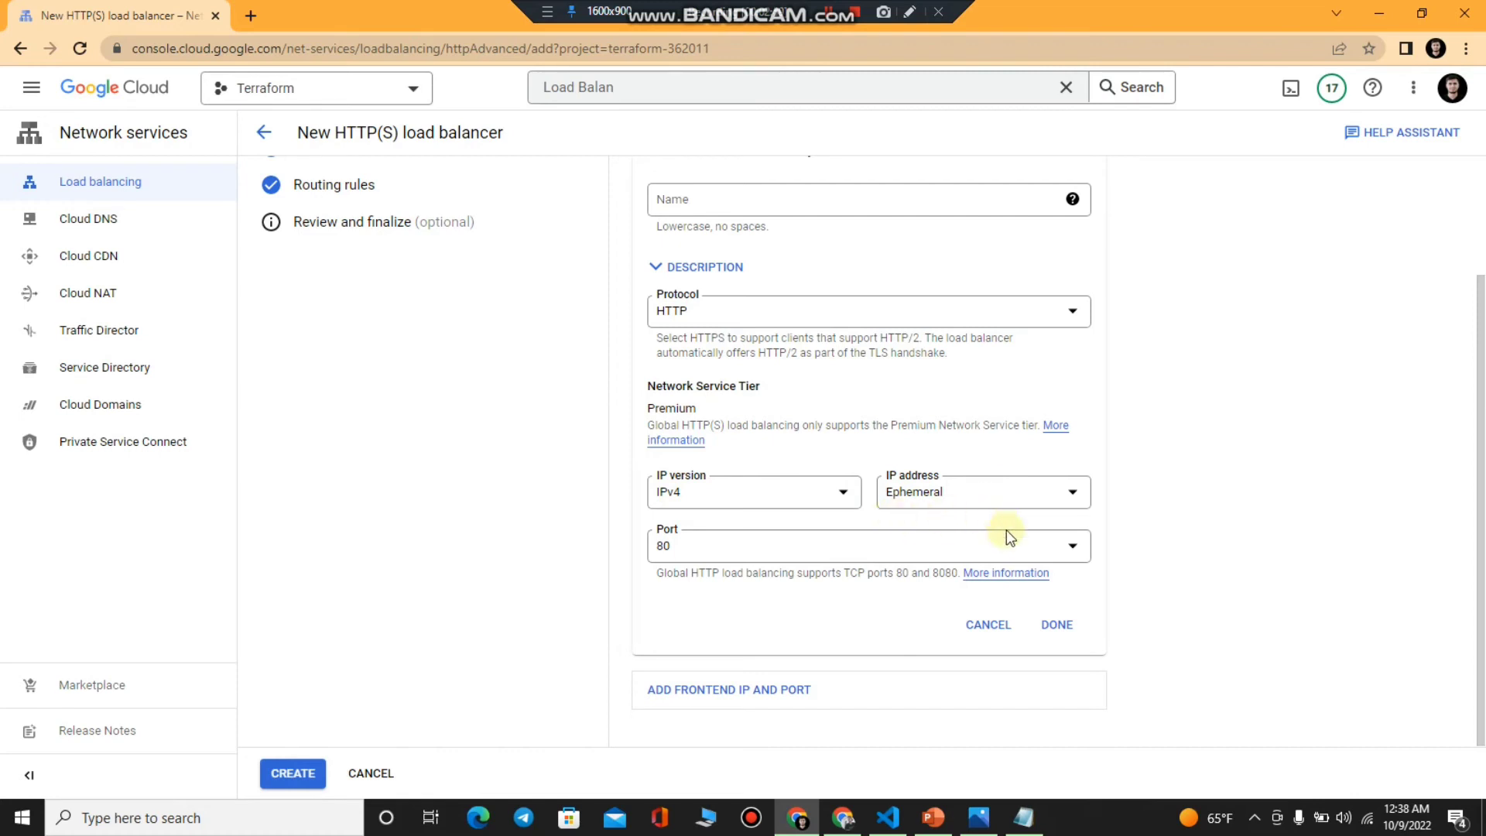
click(1059, 624)
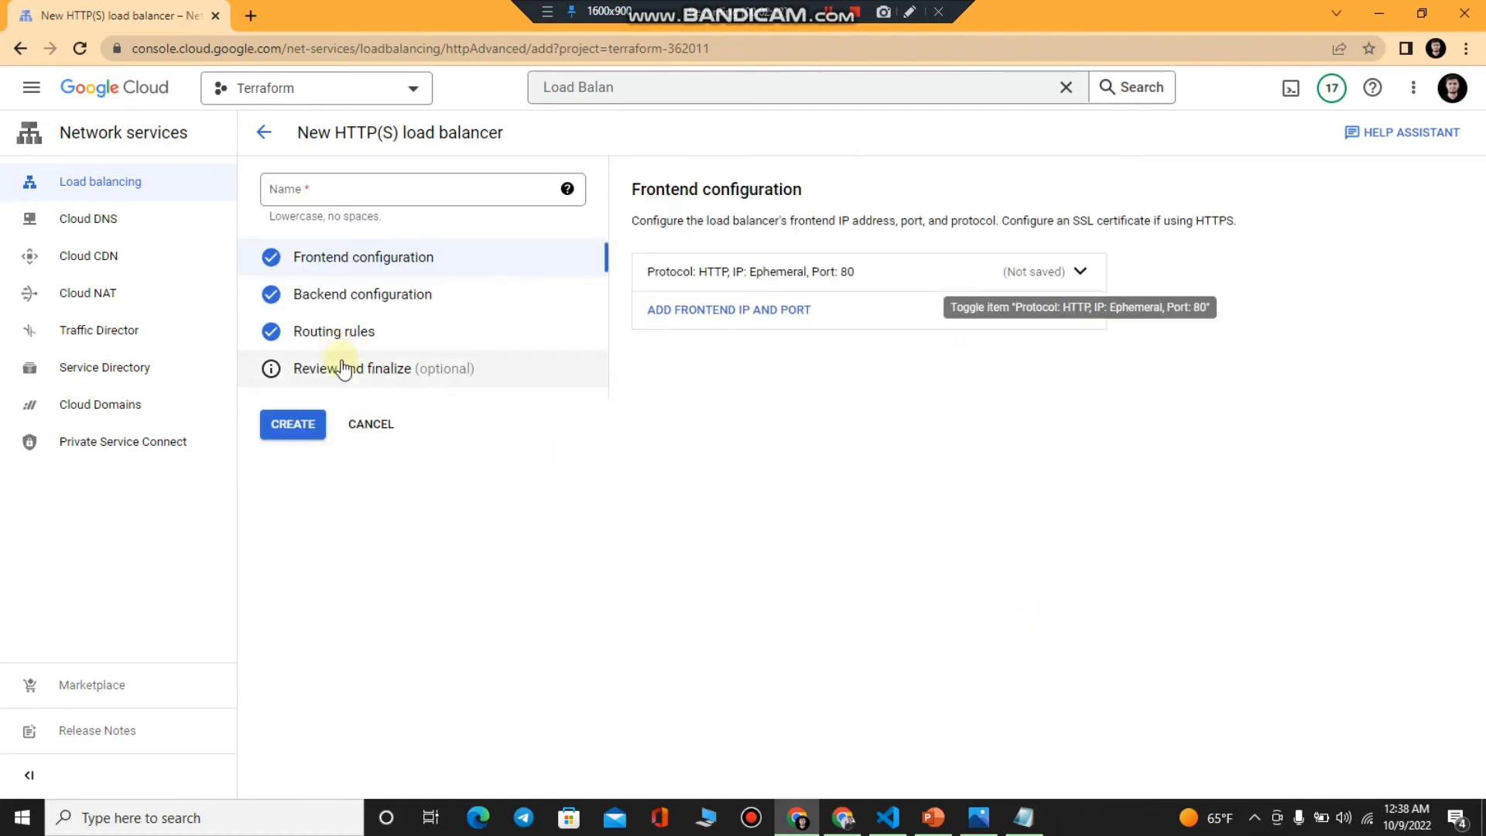
Step: Review the routing rules and the final summary of the load balancer's frontend, routing and backend settings
click(357, 338)
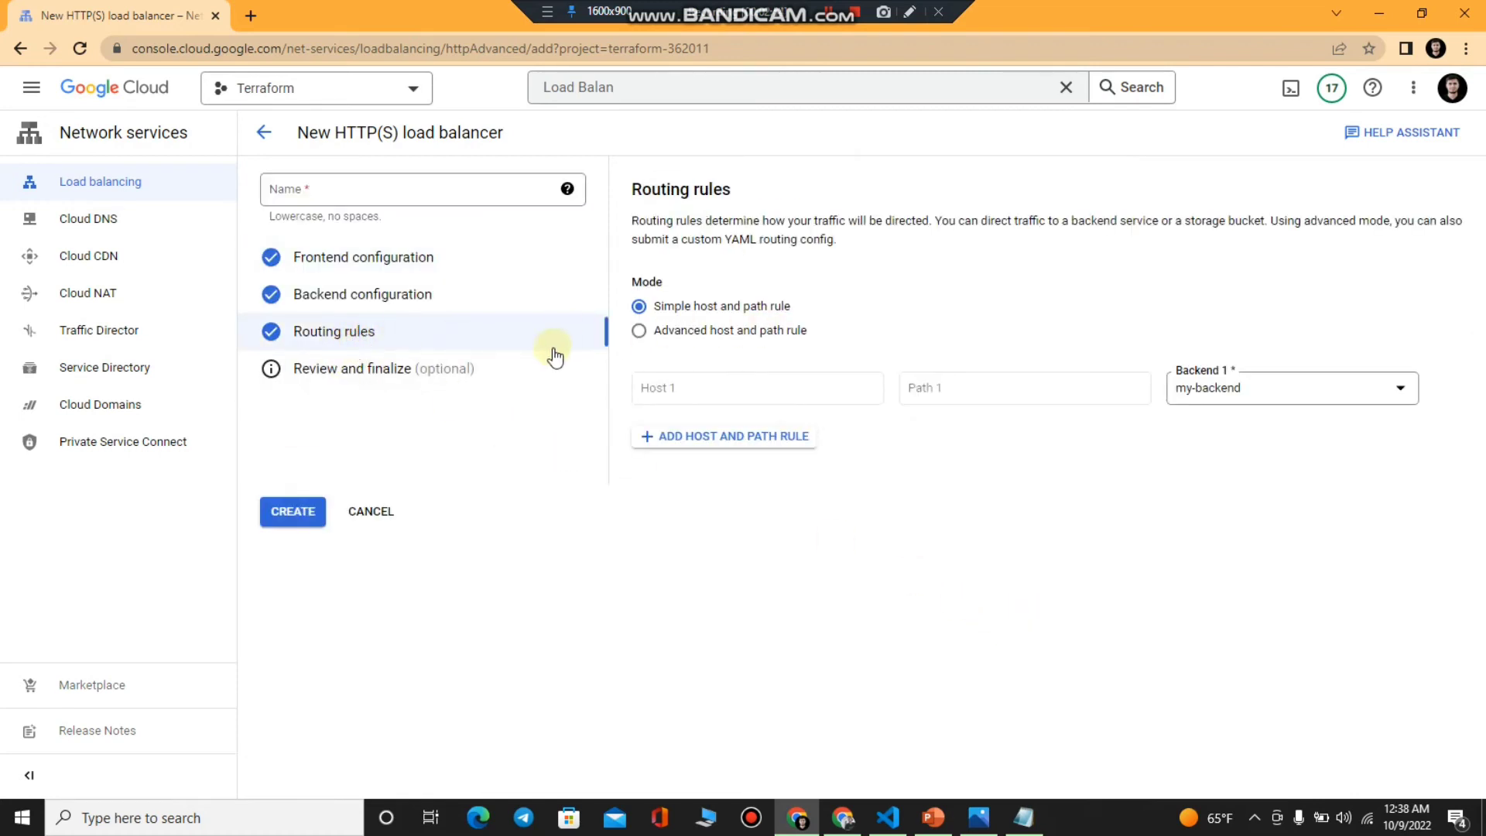
click(355, 371)
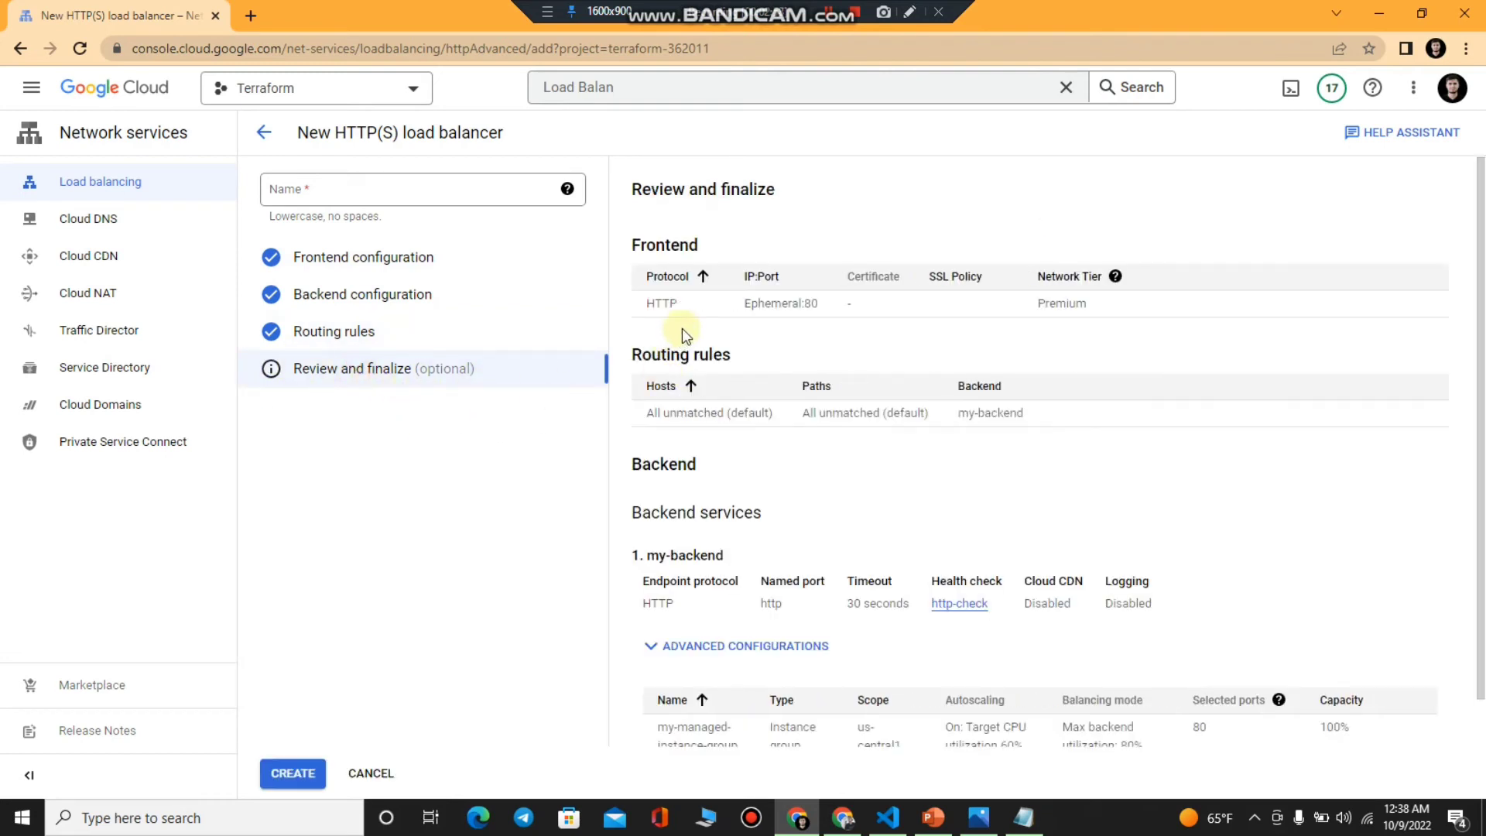
scroll(846, 391, down, 1)
scroll(719, 325, up, 1)
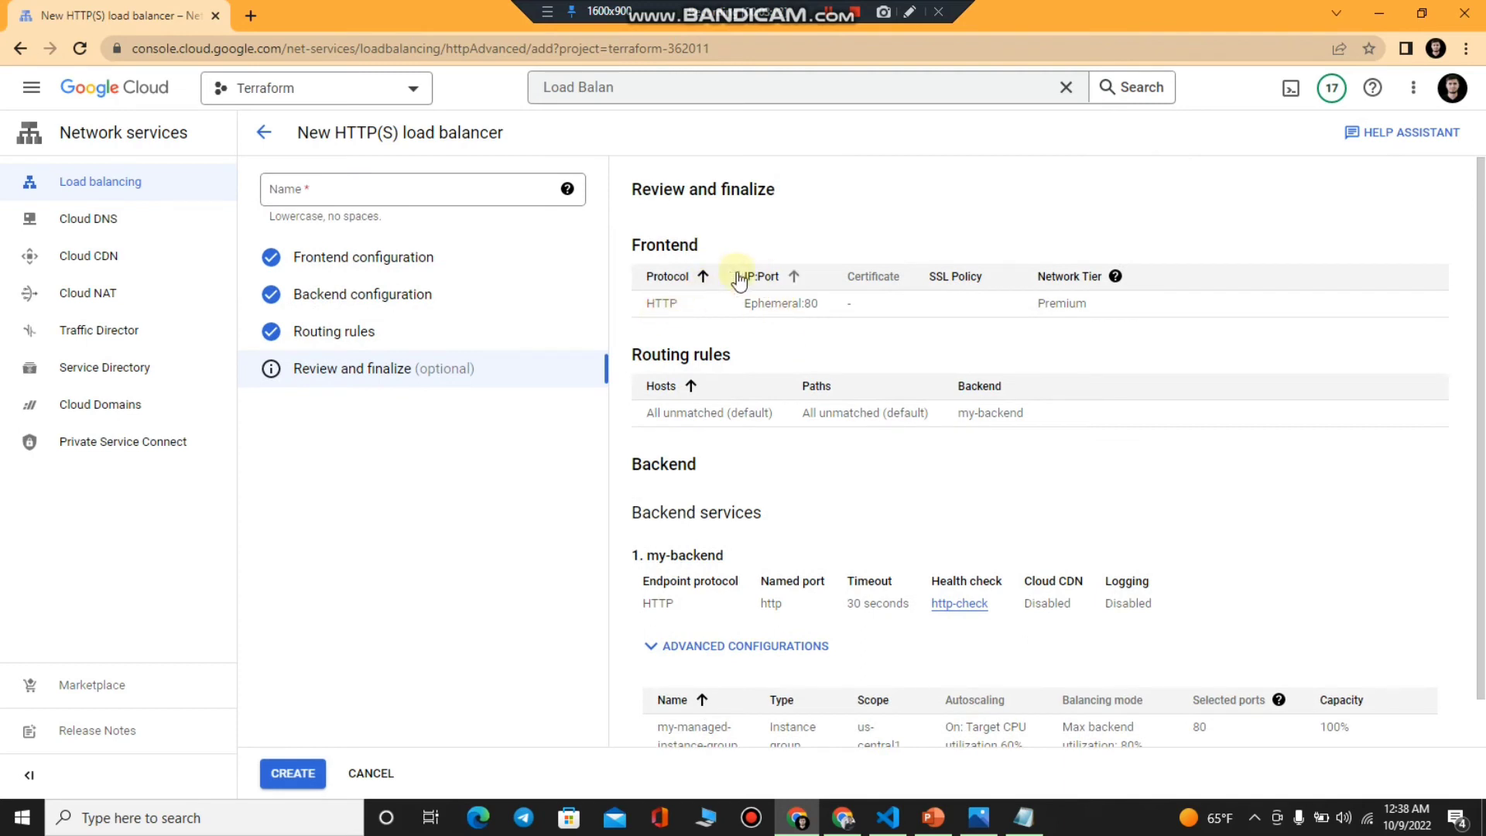
scroll(819, 494, down, 1)
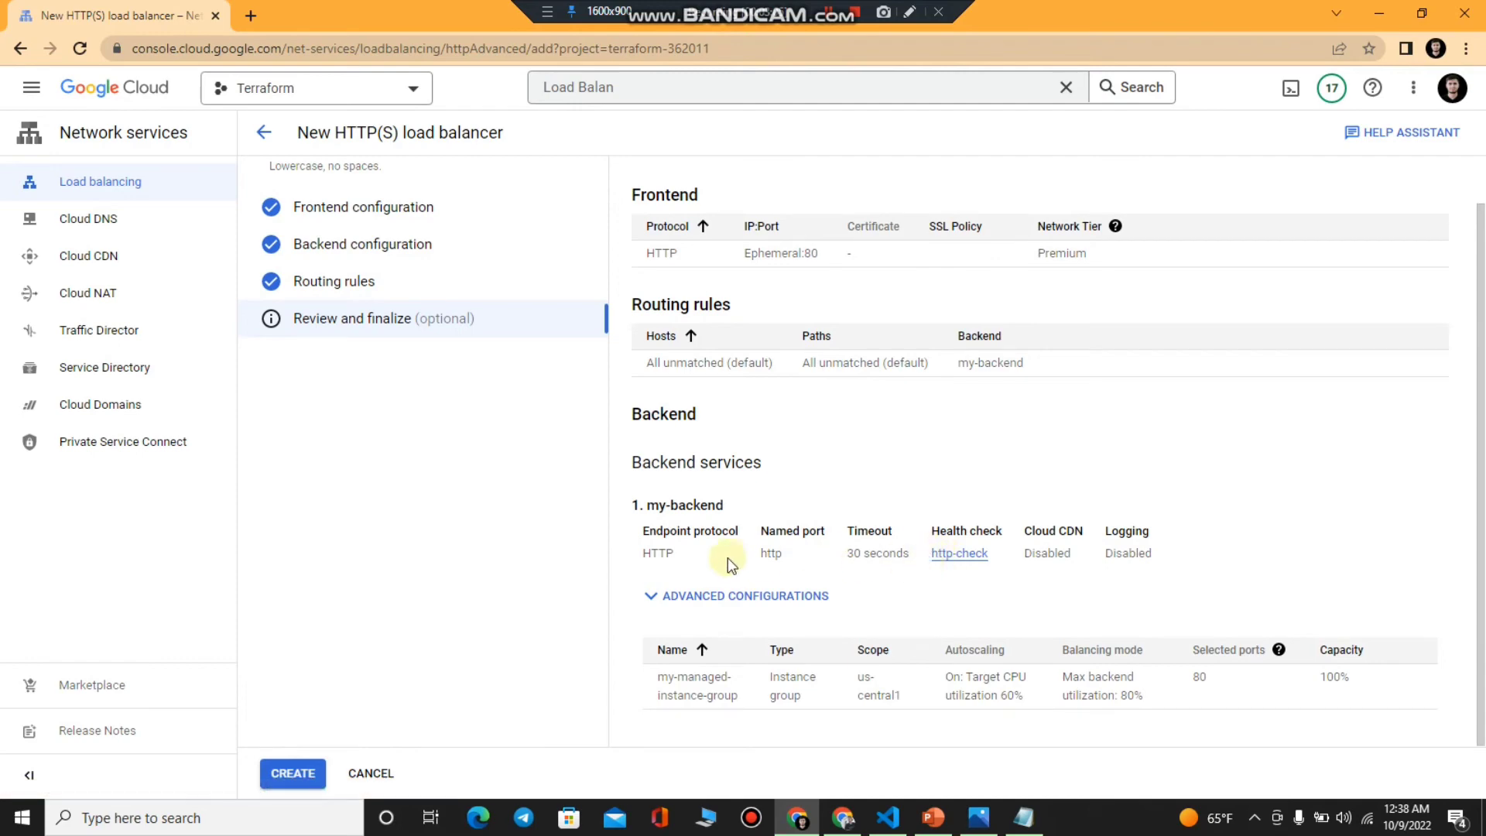
Step: Name the load balancer my-http-load-balancer and create it
click(316, 774)
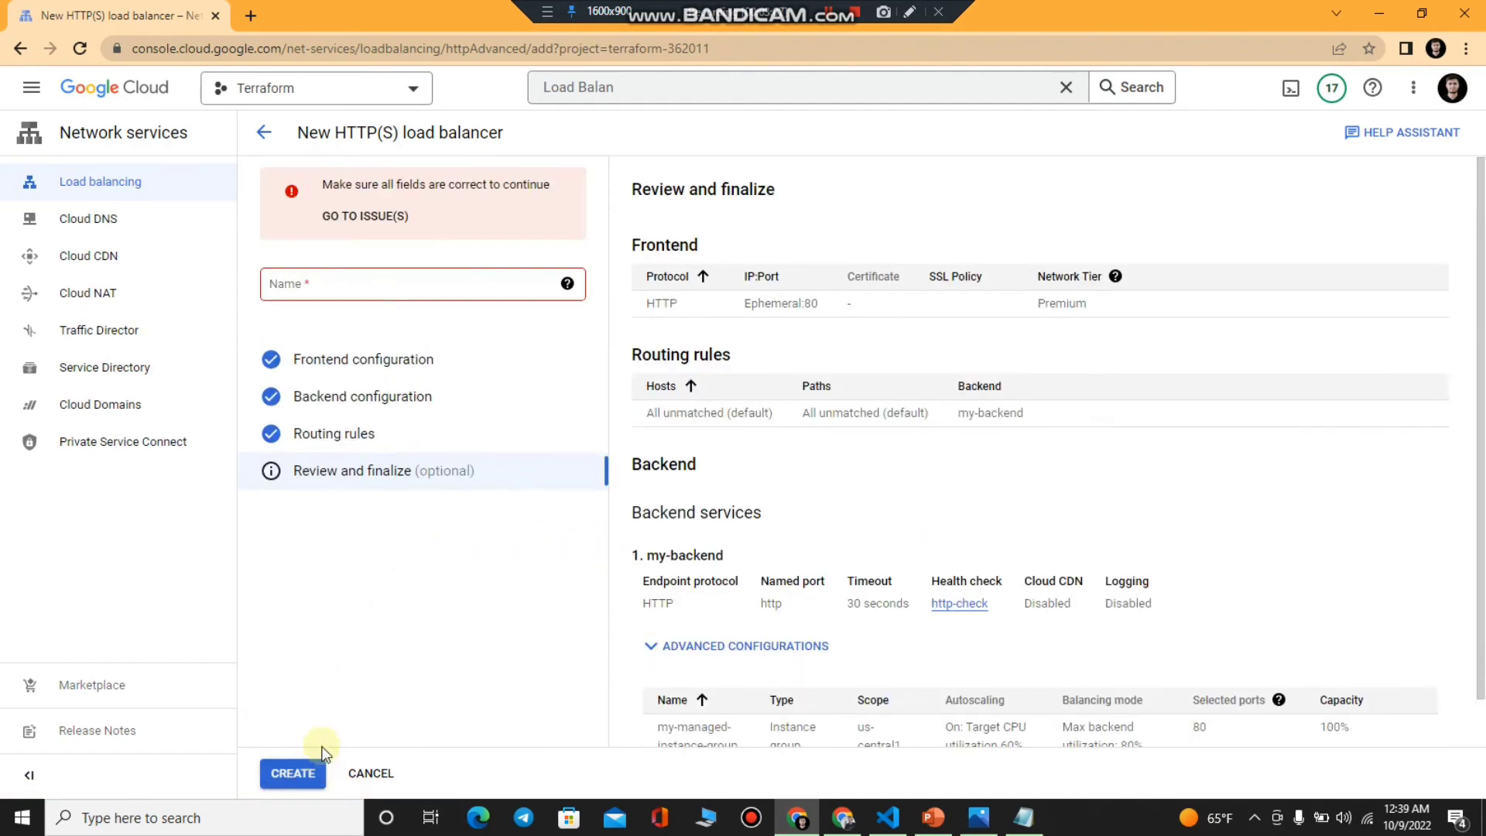
click(329, 281)
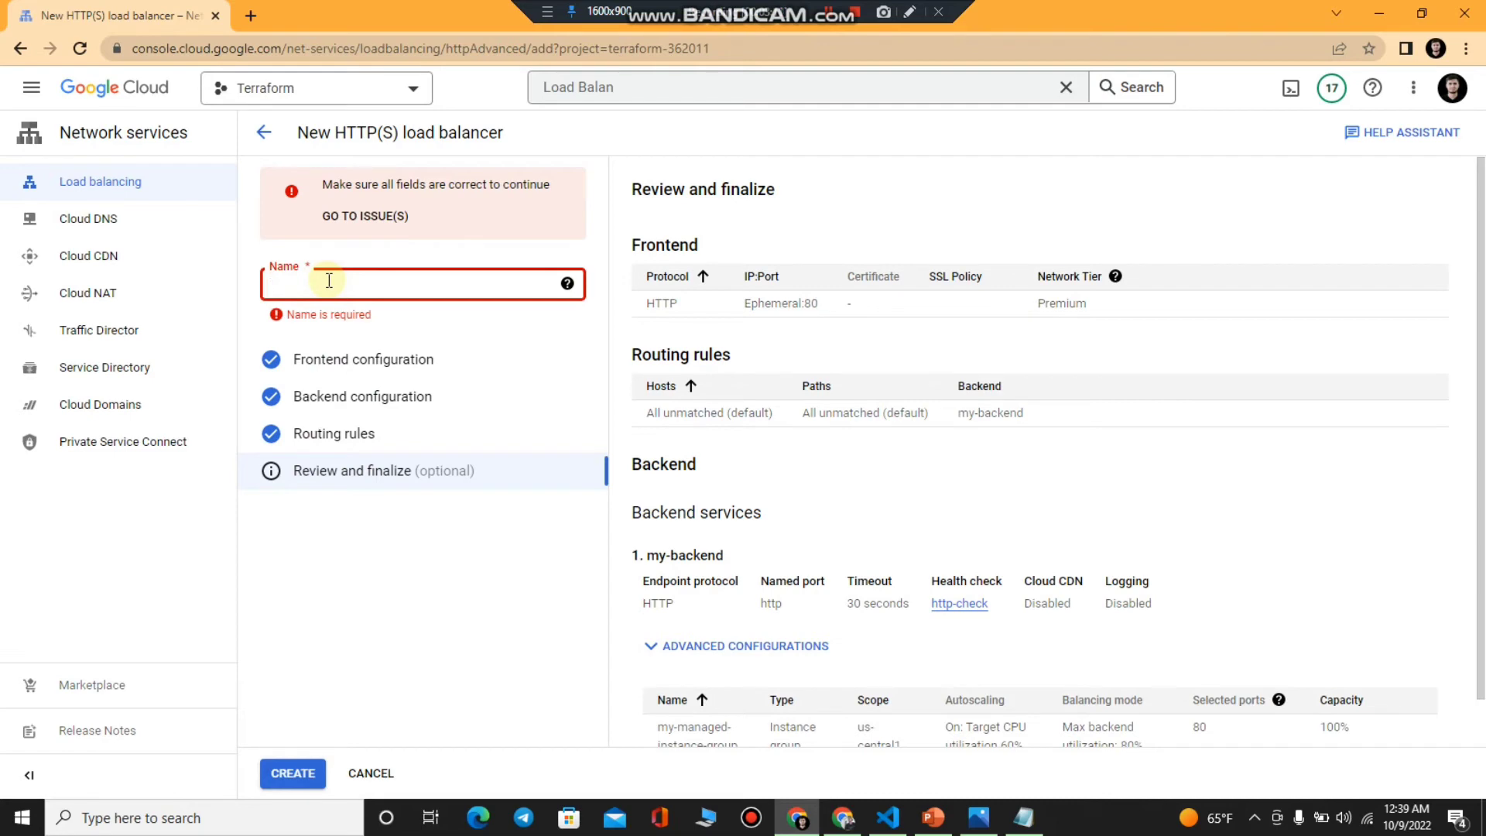
text(my)
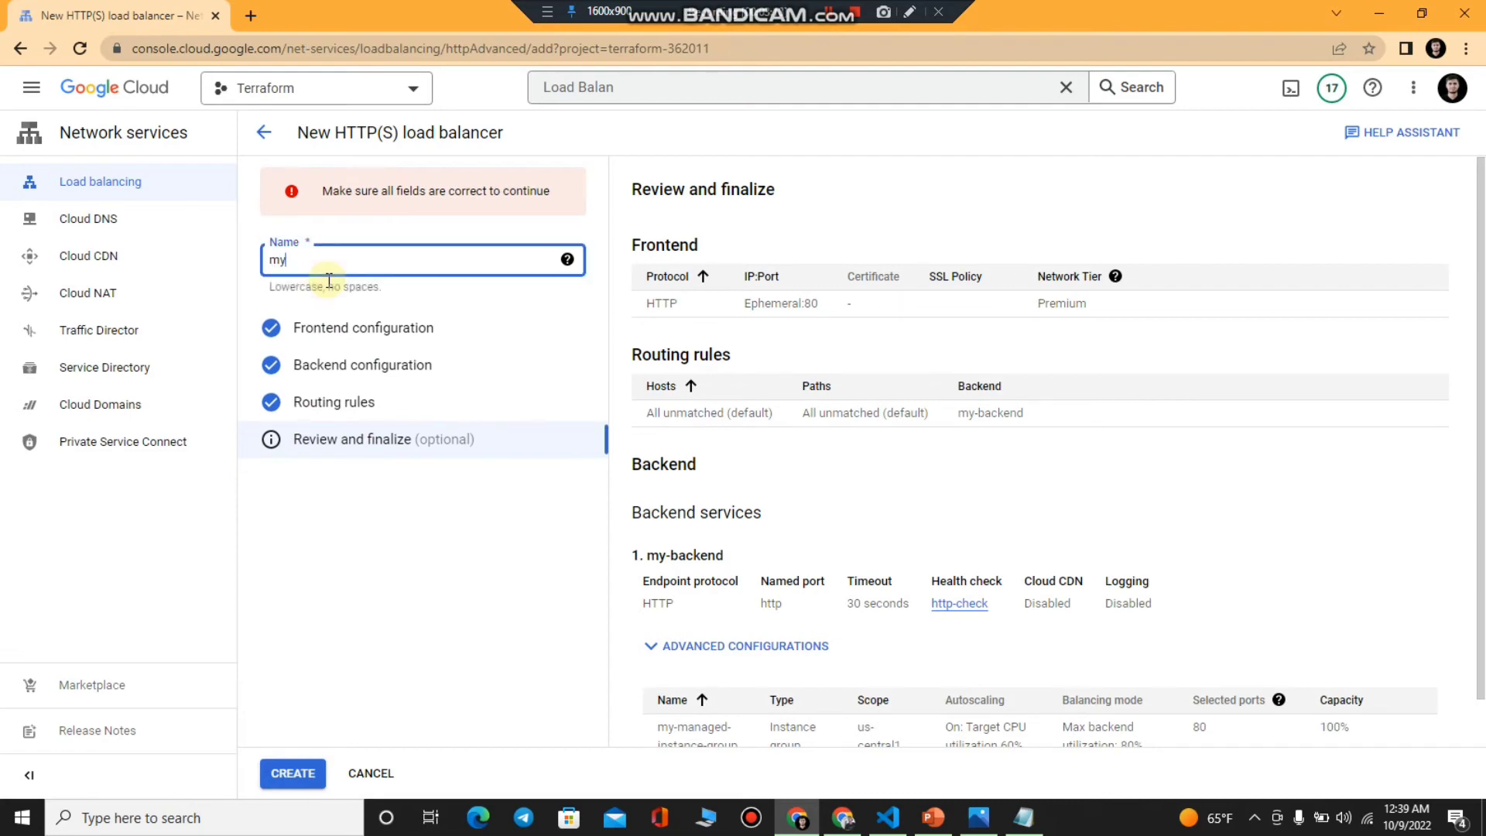
text(-http-load-balancer)
click(292, 773)
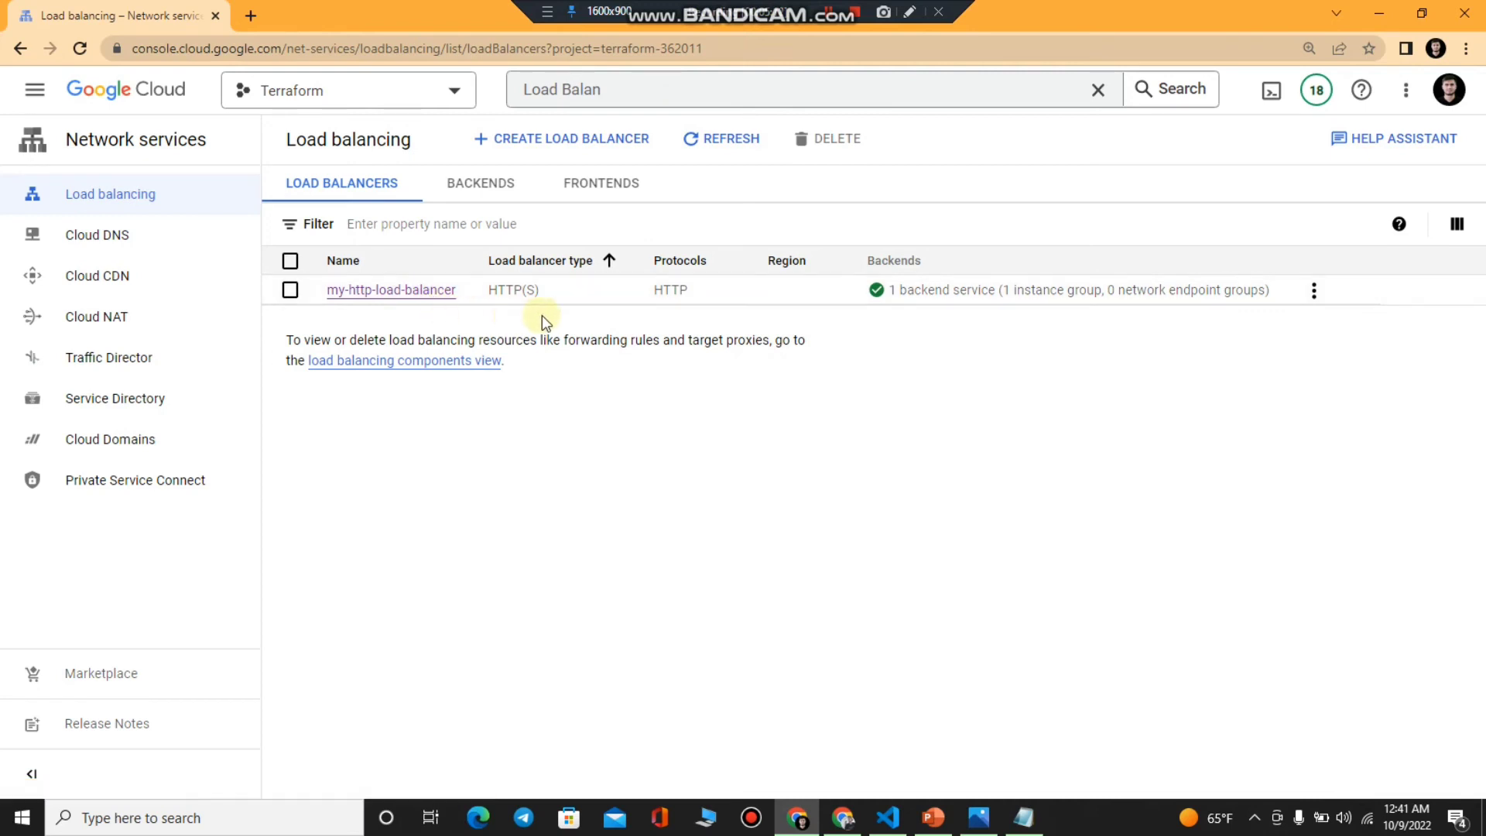
Step: Open the details of my-http-load-balancer and review its backend's instance health, autoscaling and balancing mode
mouse_move(873, 294)
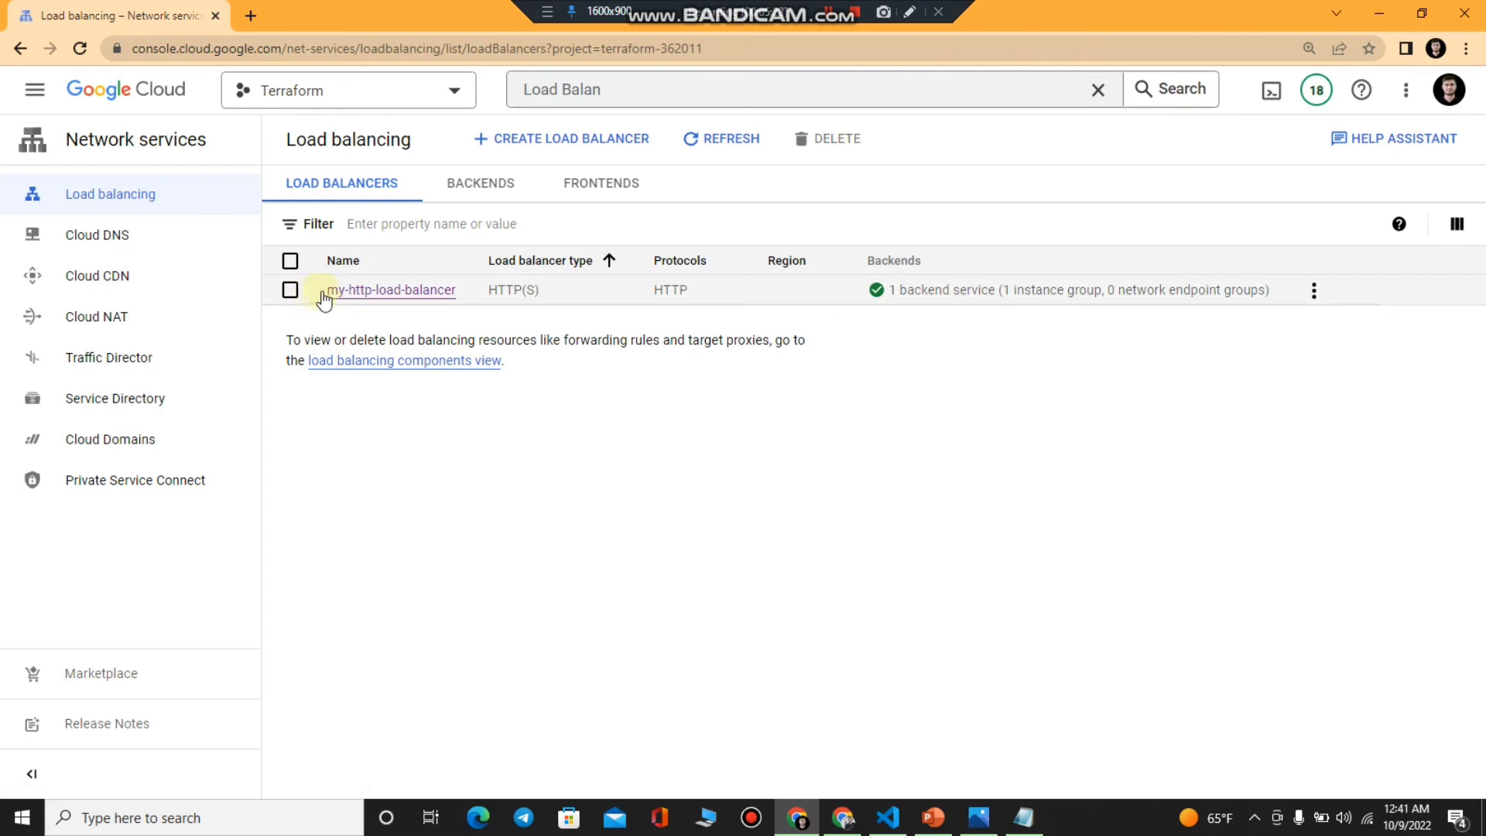
click(352, 290)
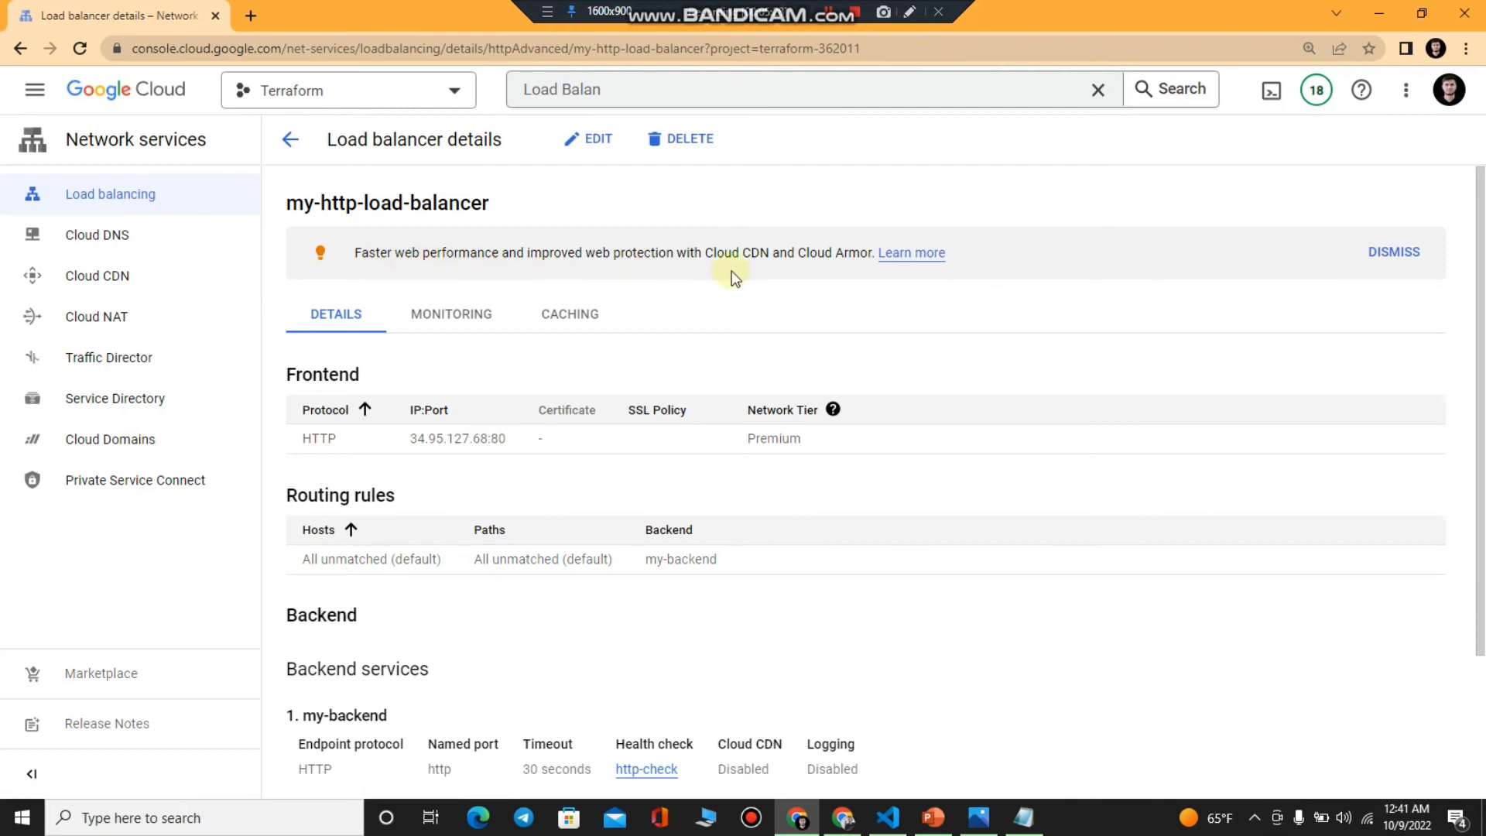
scroll(660, 290, down, 2)
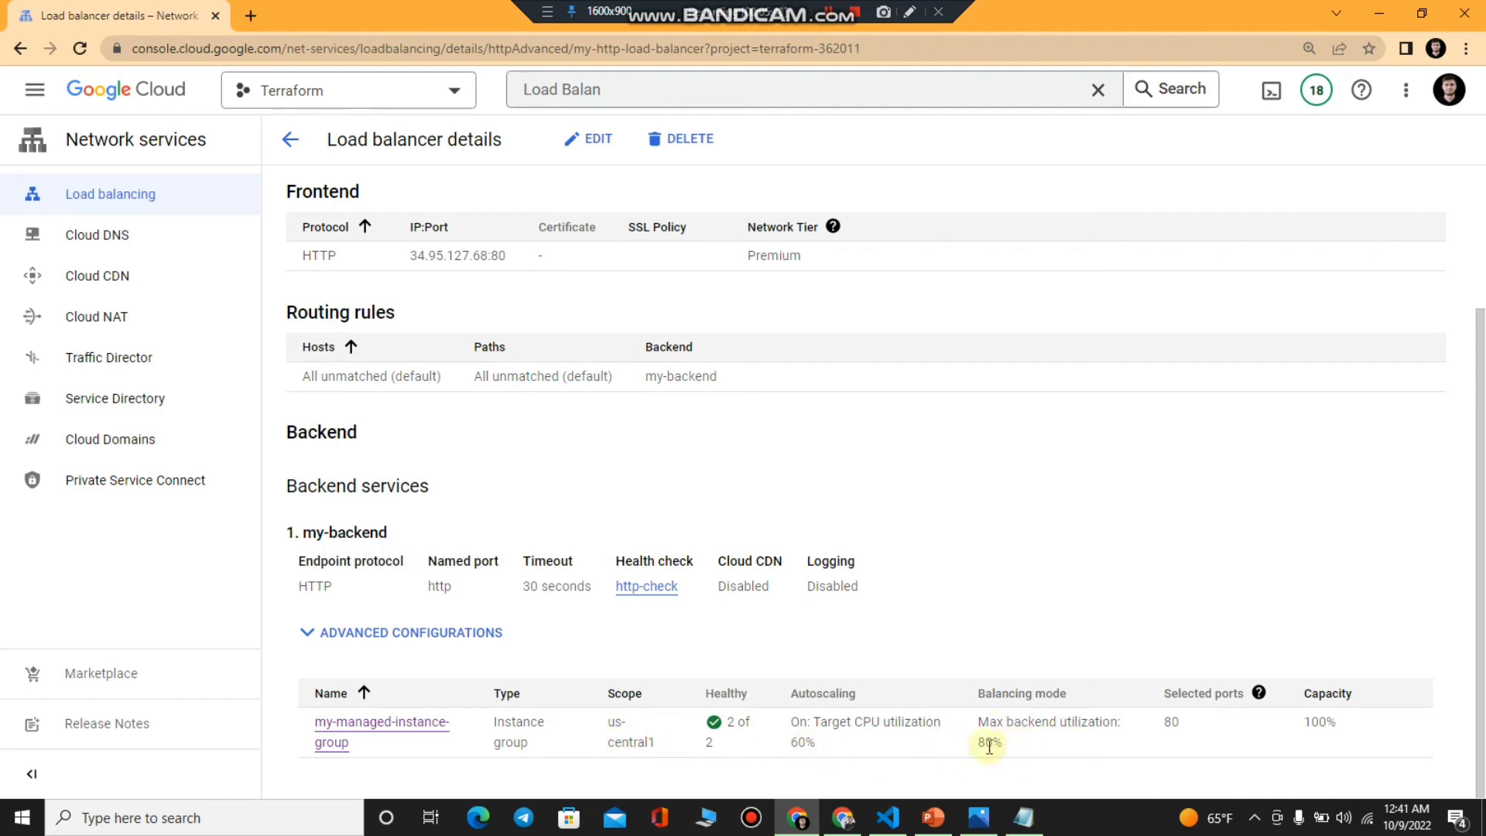
drag(826, 743, 811, 723)
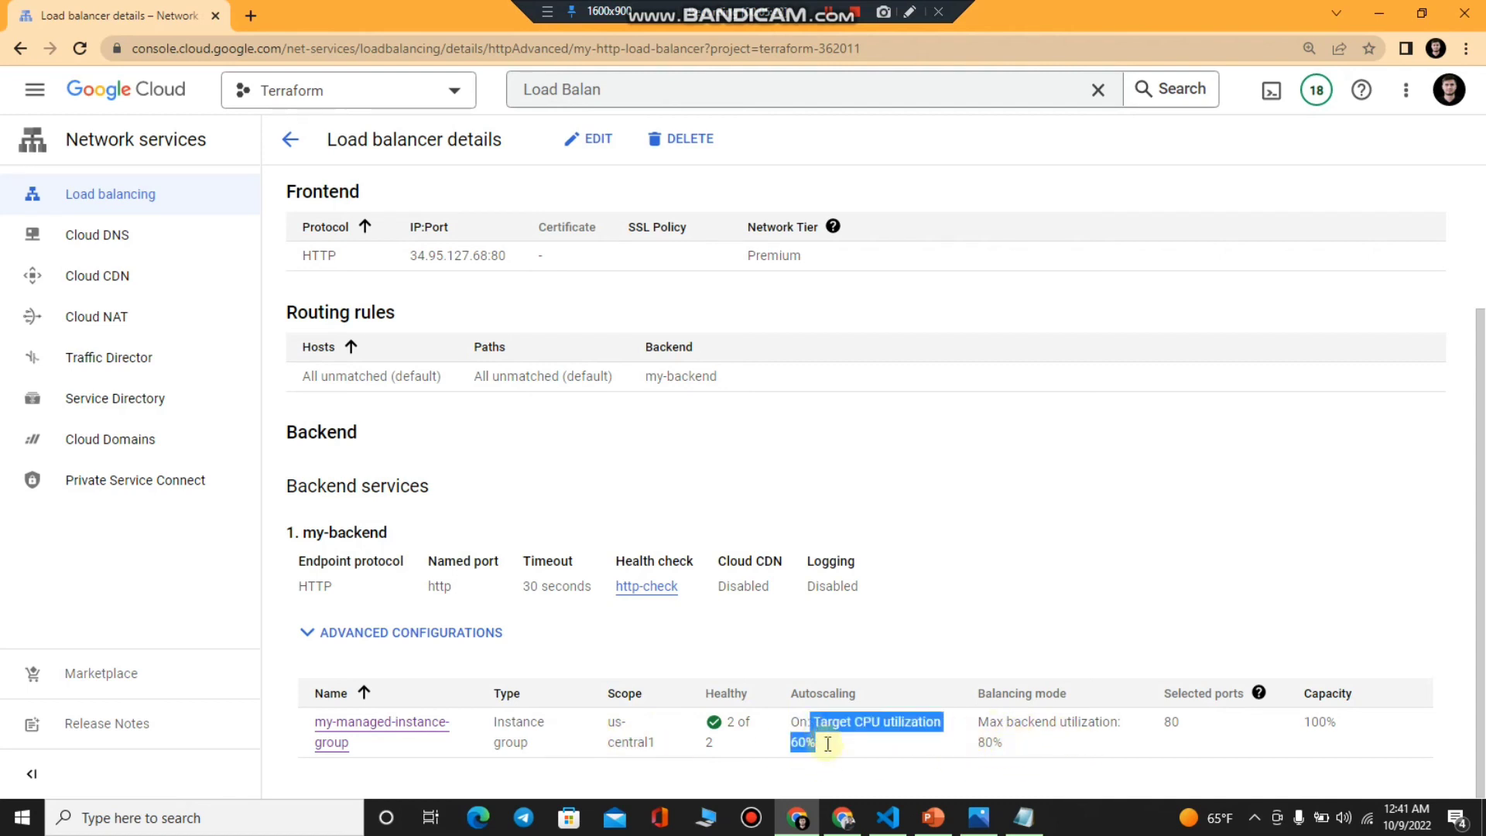
click(1193, 720)
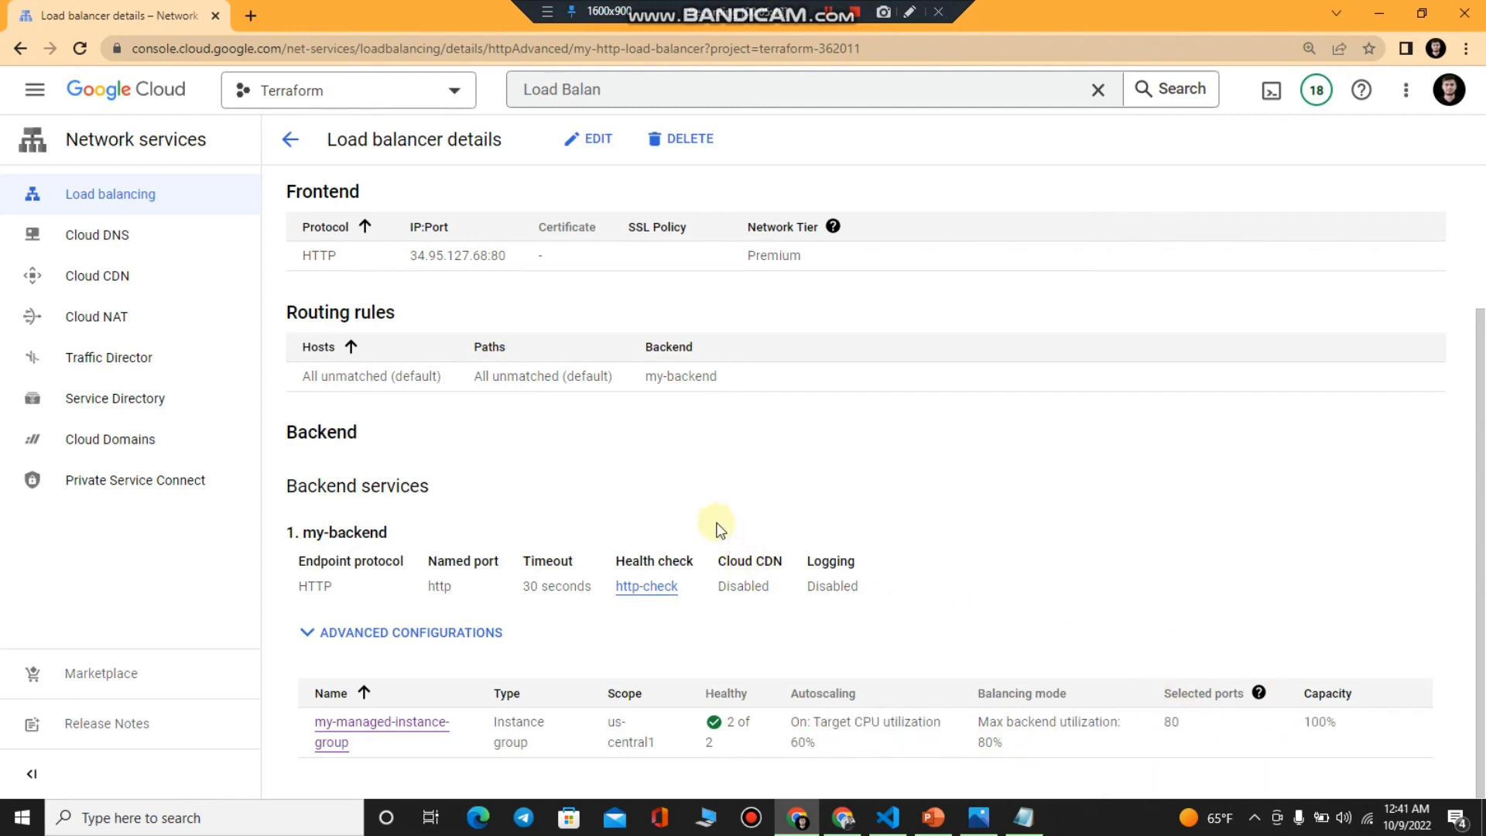
Step: Copy the load balancer's frontend IP and port, 34.95.127.68:80, and open that address in a new browser tab
scroll(569, 416, up, 2)
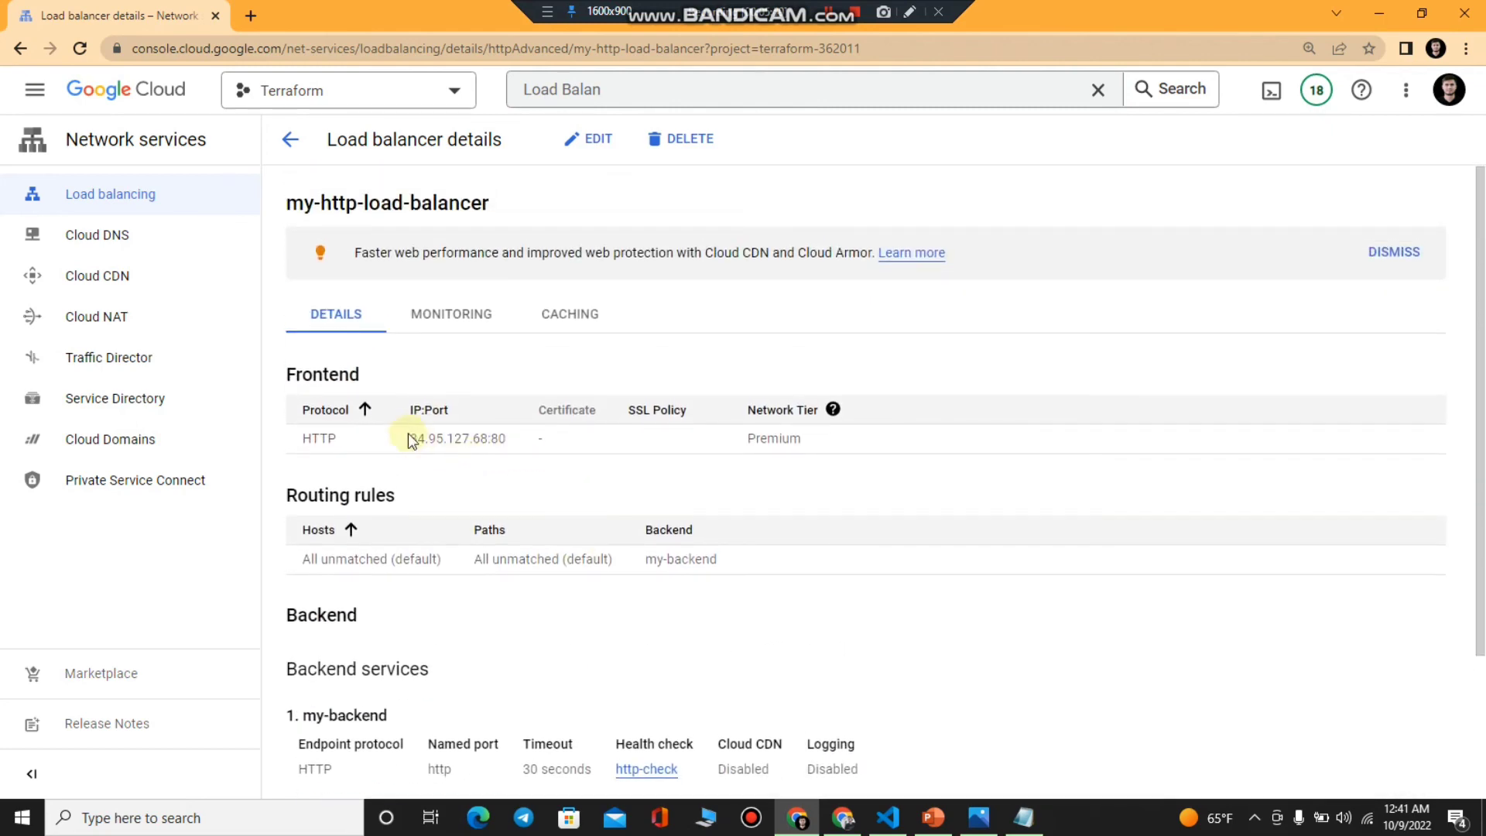
drag(411, 438, 509, 441)
right_click(501, 436)
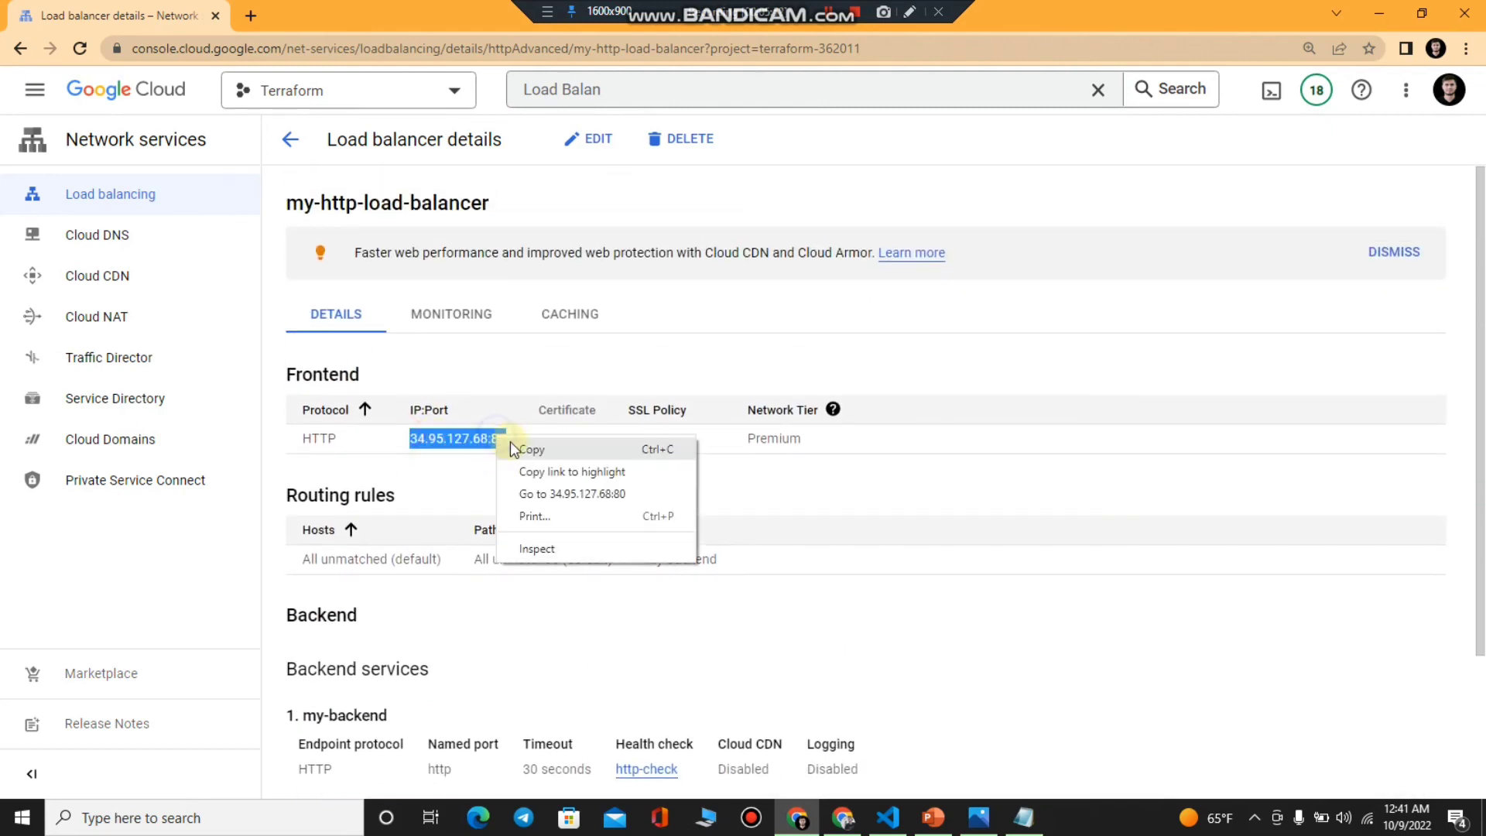
click(514, 444)
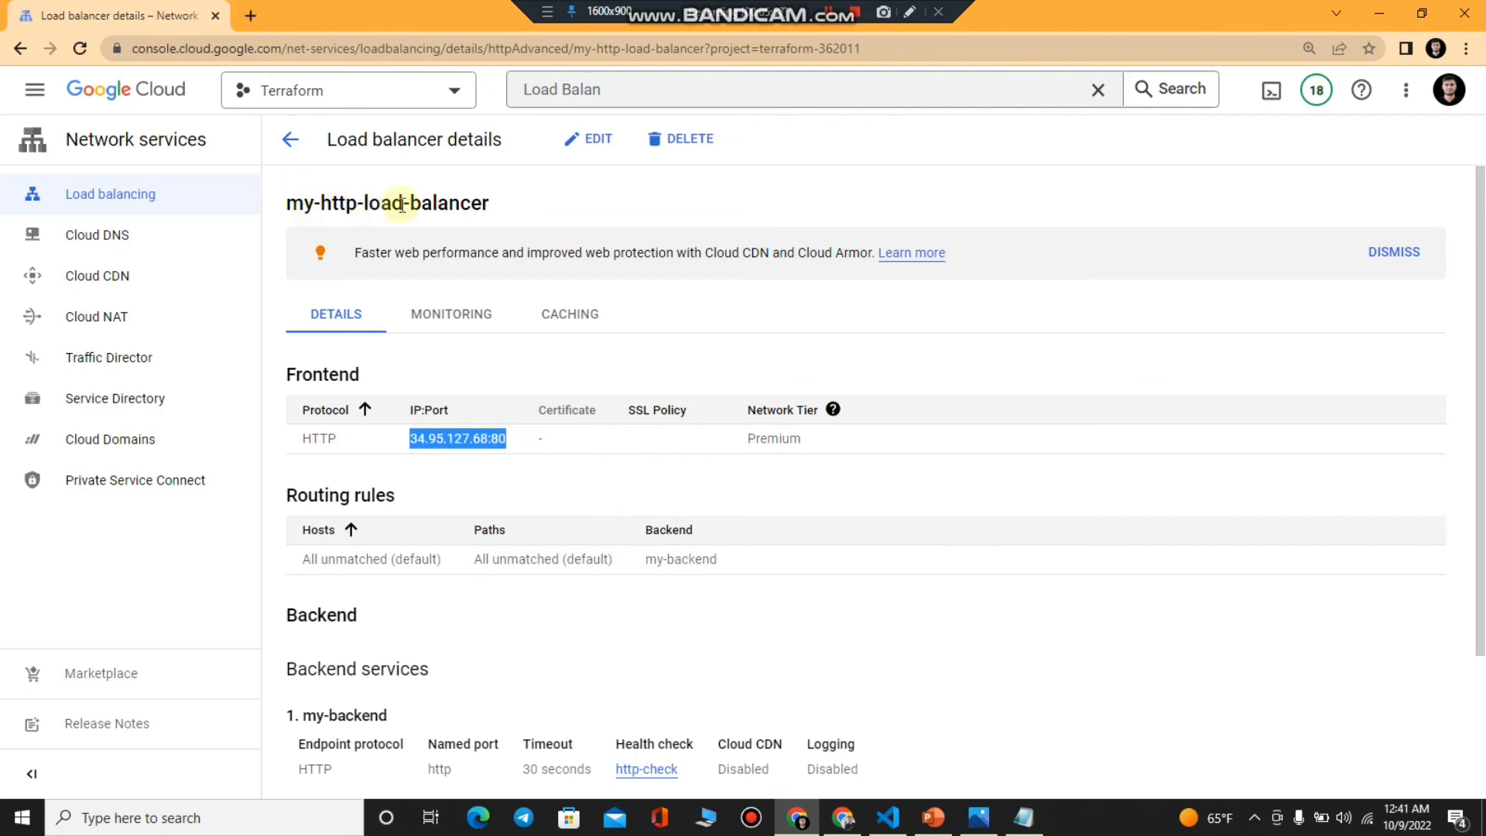
click(248, 18)
key(ctrl+v)
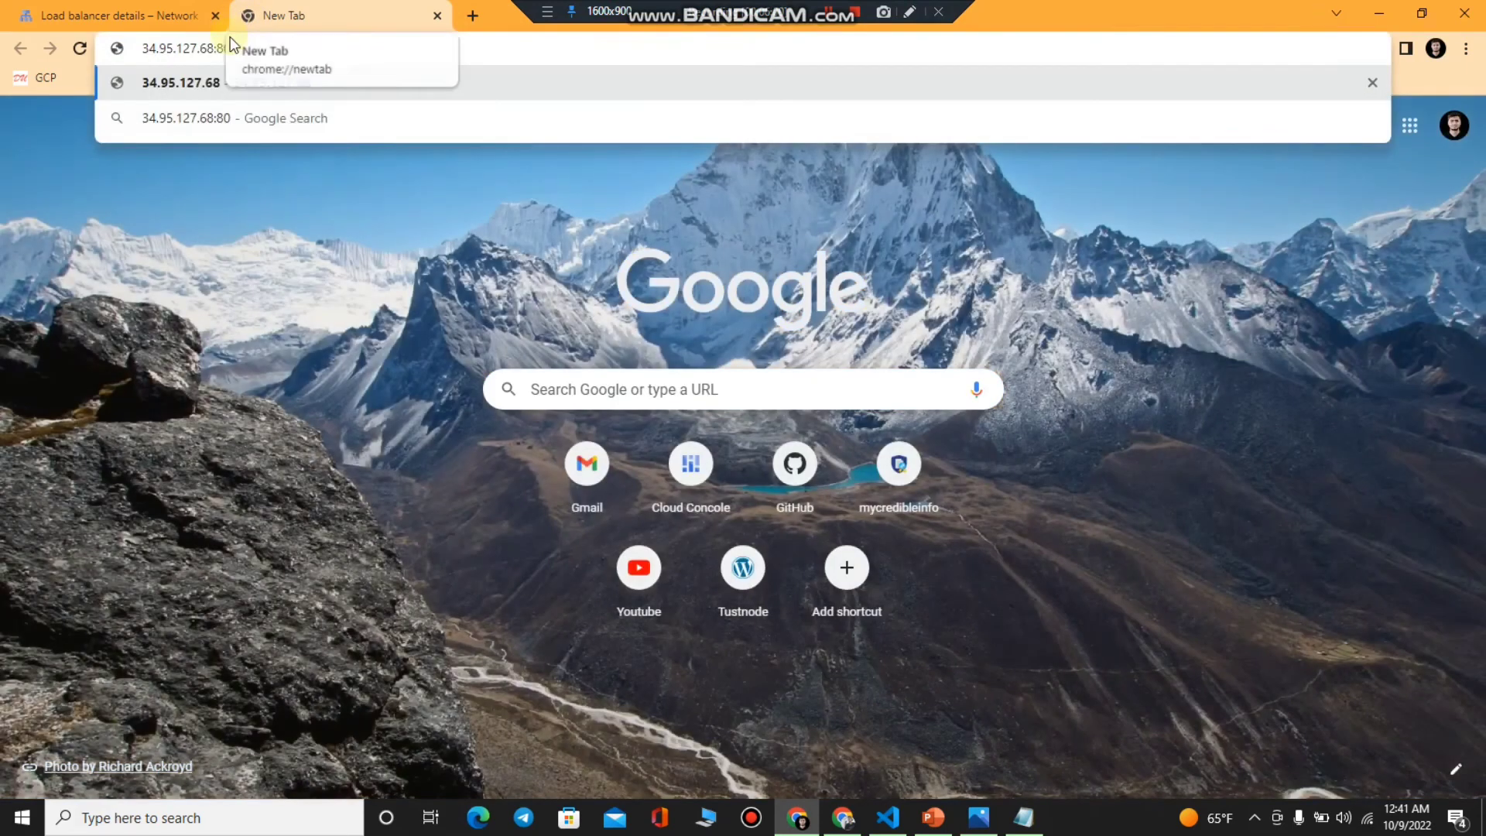
key(Return)
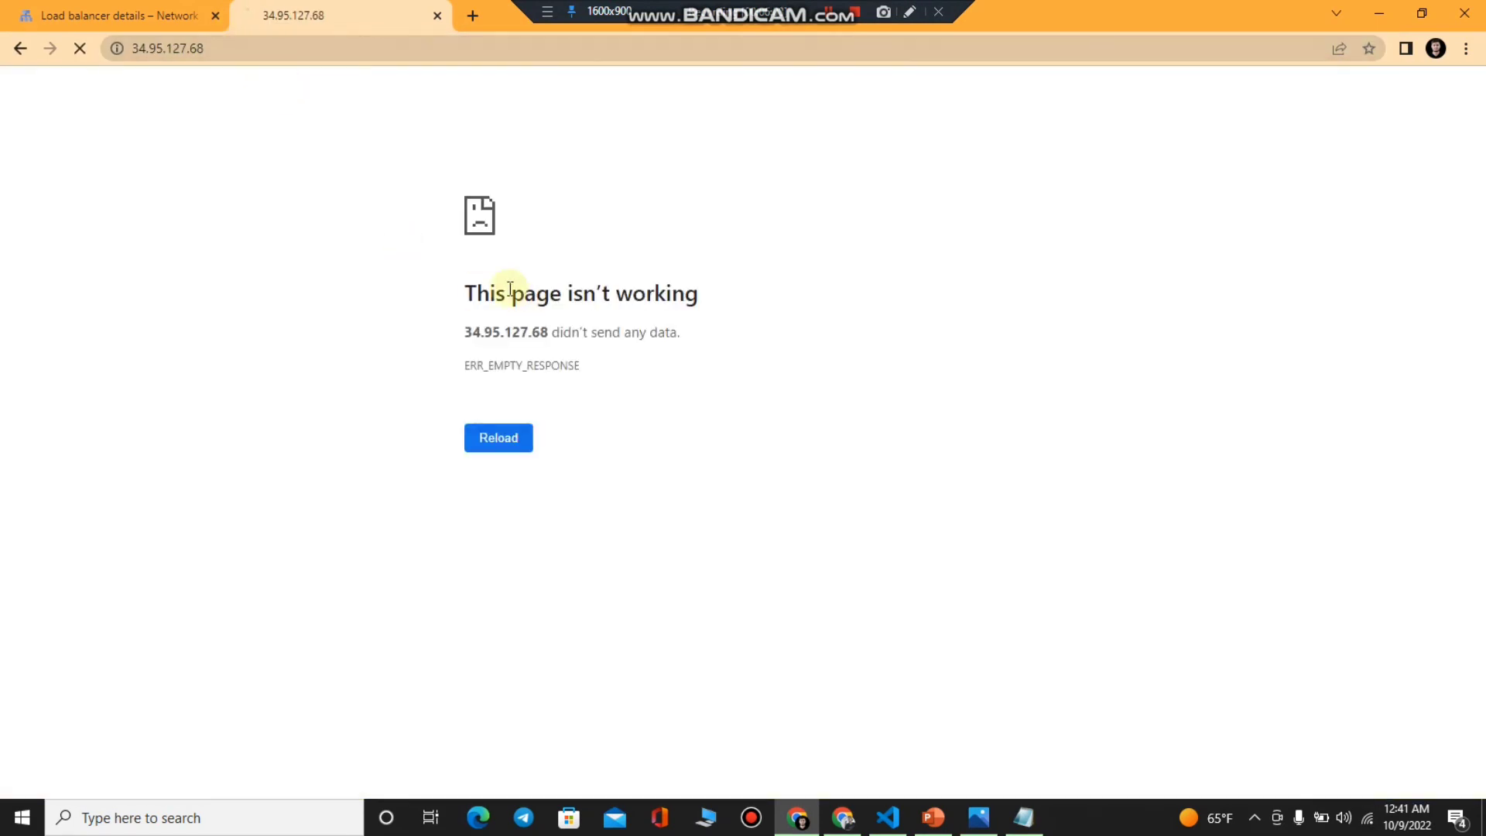
drag(536, 296, 664, 321)
click(717, 332)
Step: Reload the page at the load balancer's IP address, checking the load balancer details in between
click(156, 20)
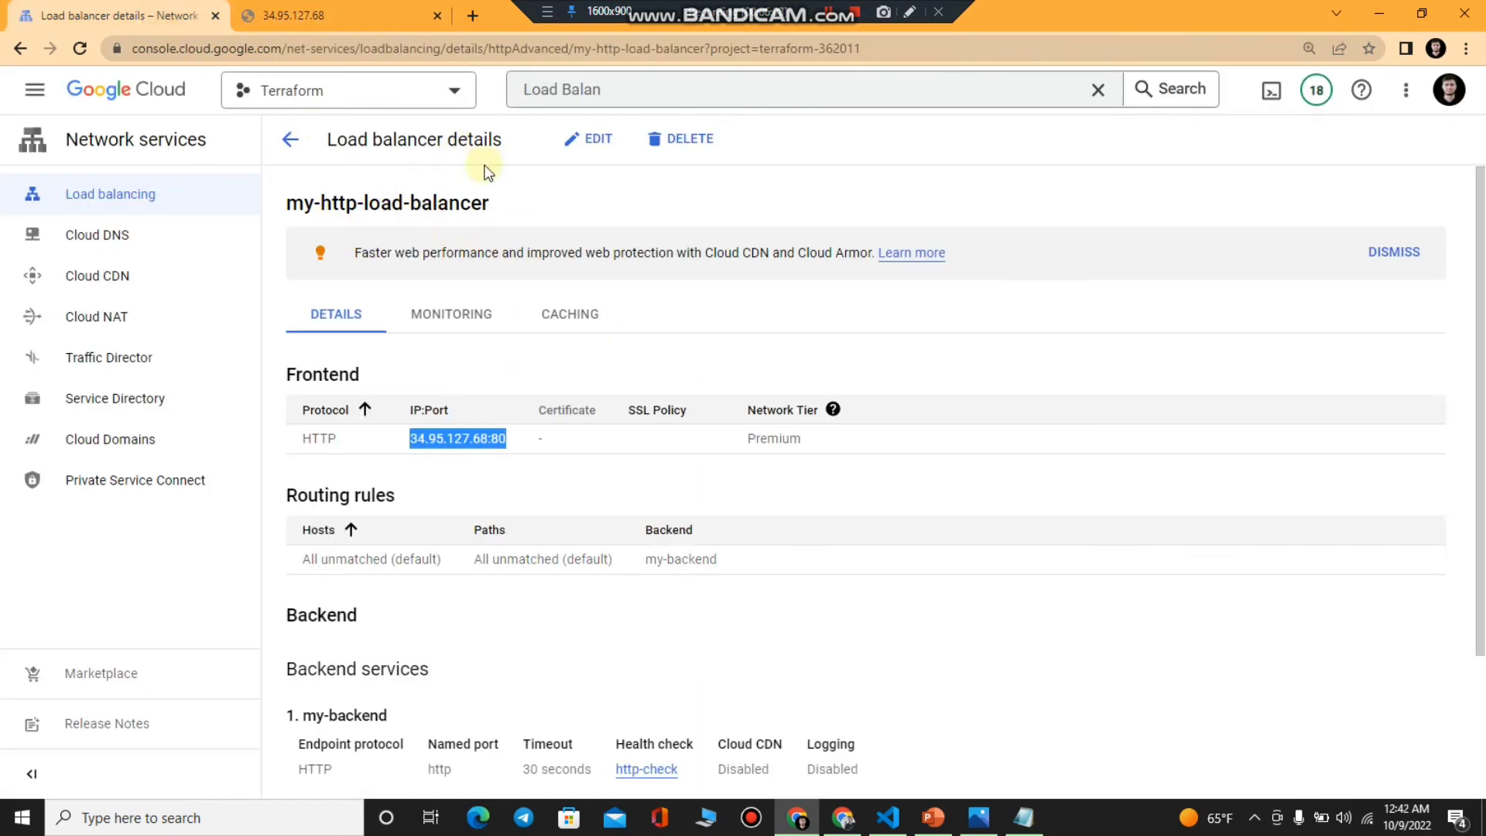
click(337, 21)
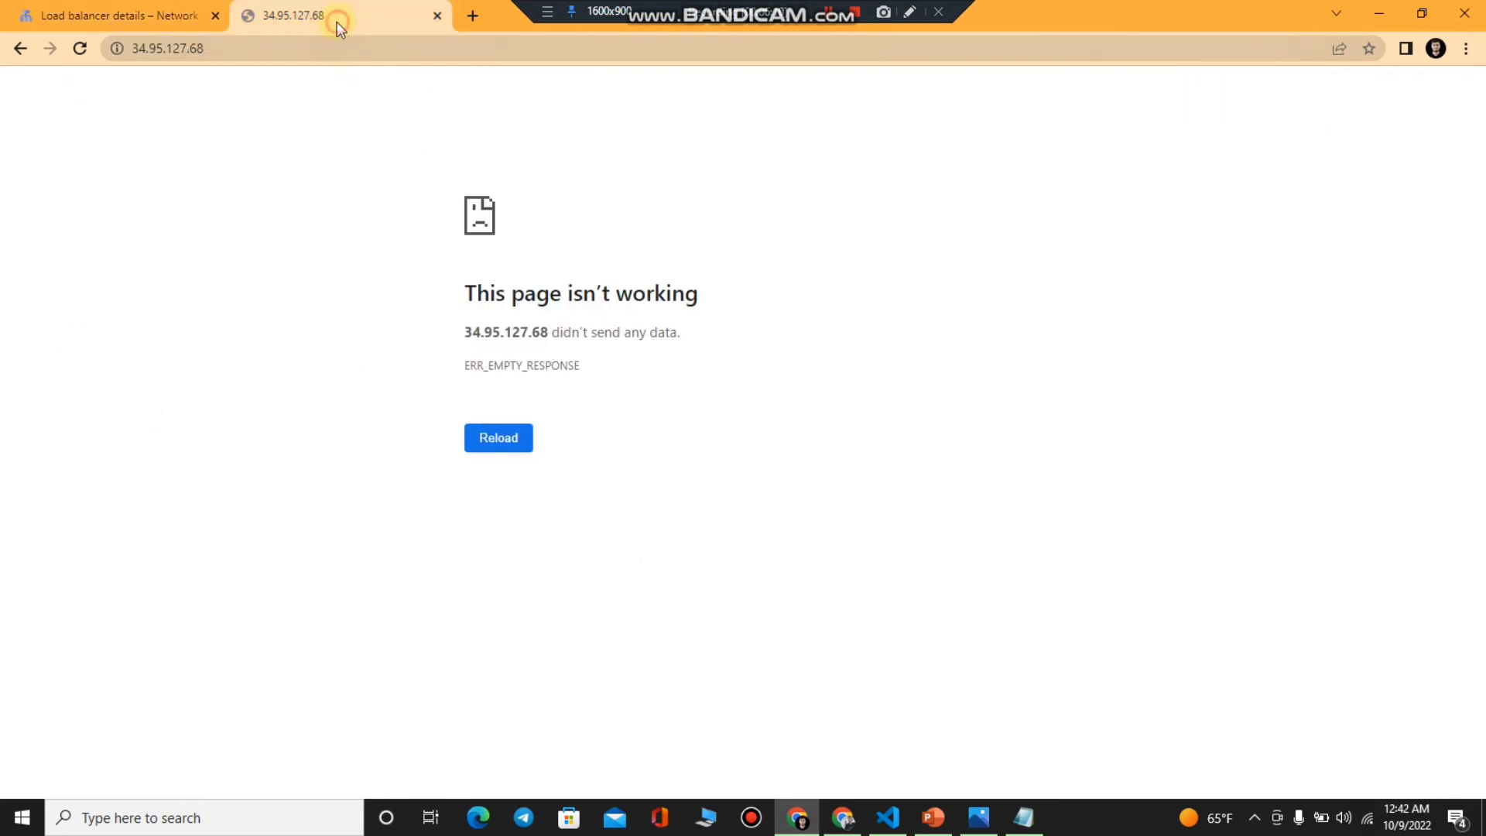
click(89, 49)
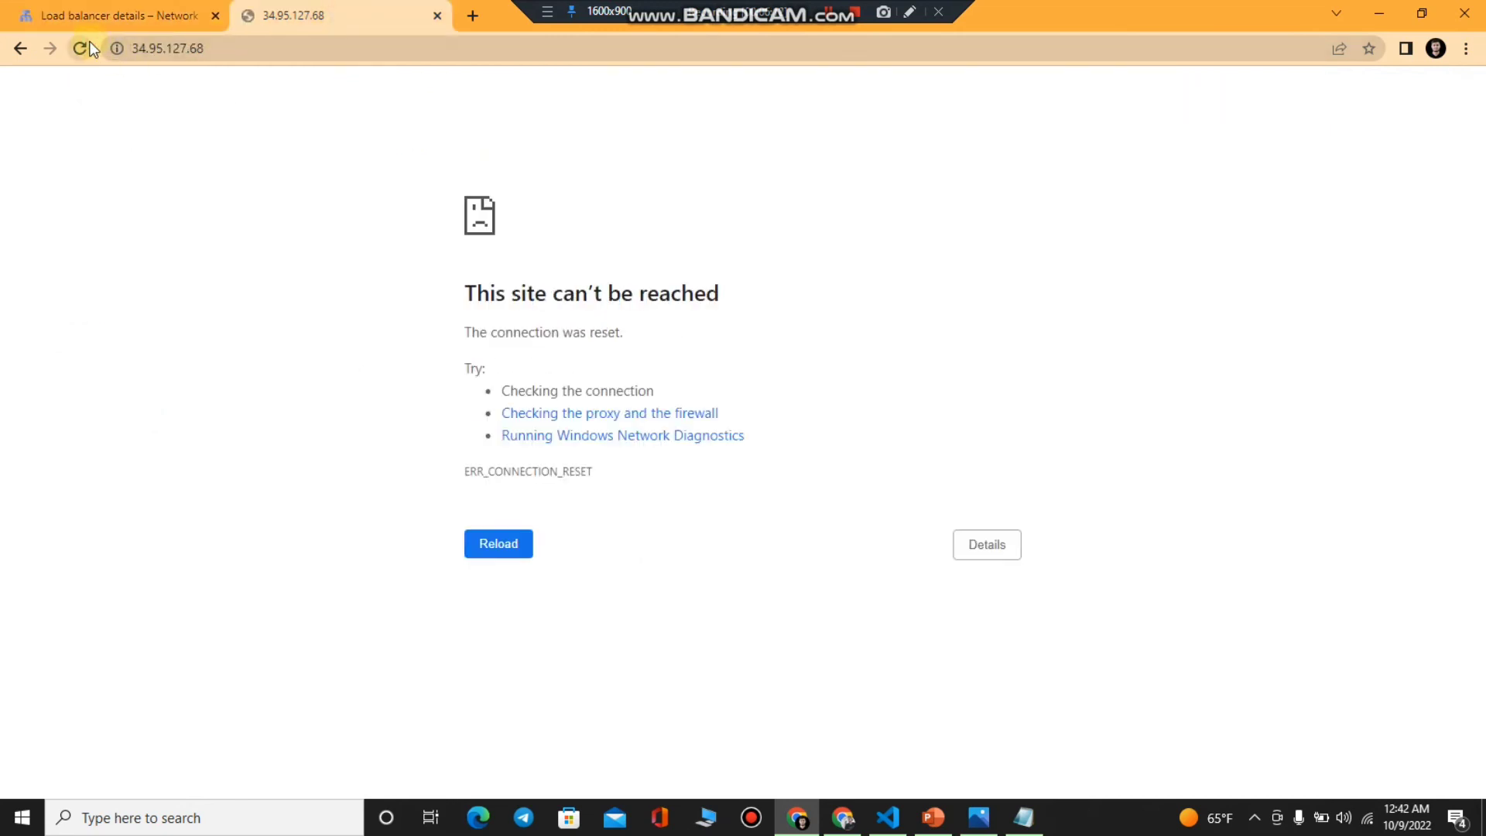
click(123, 18)
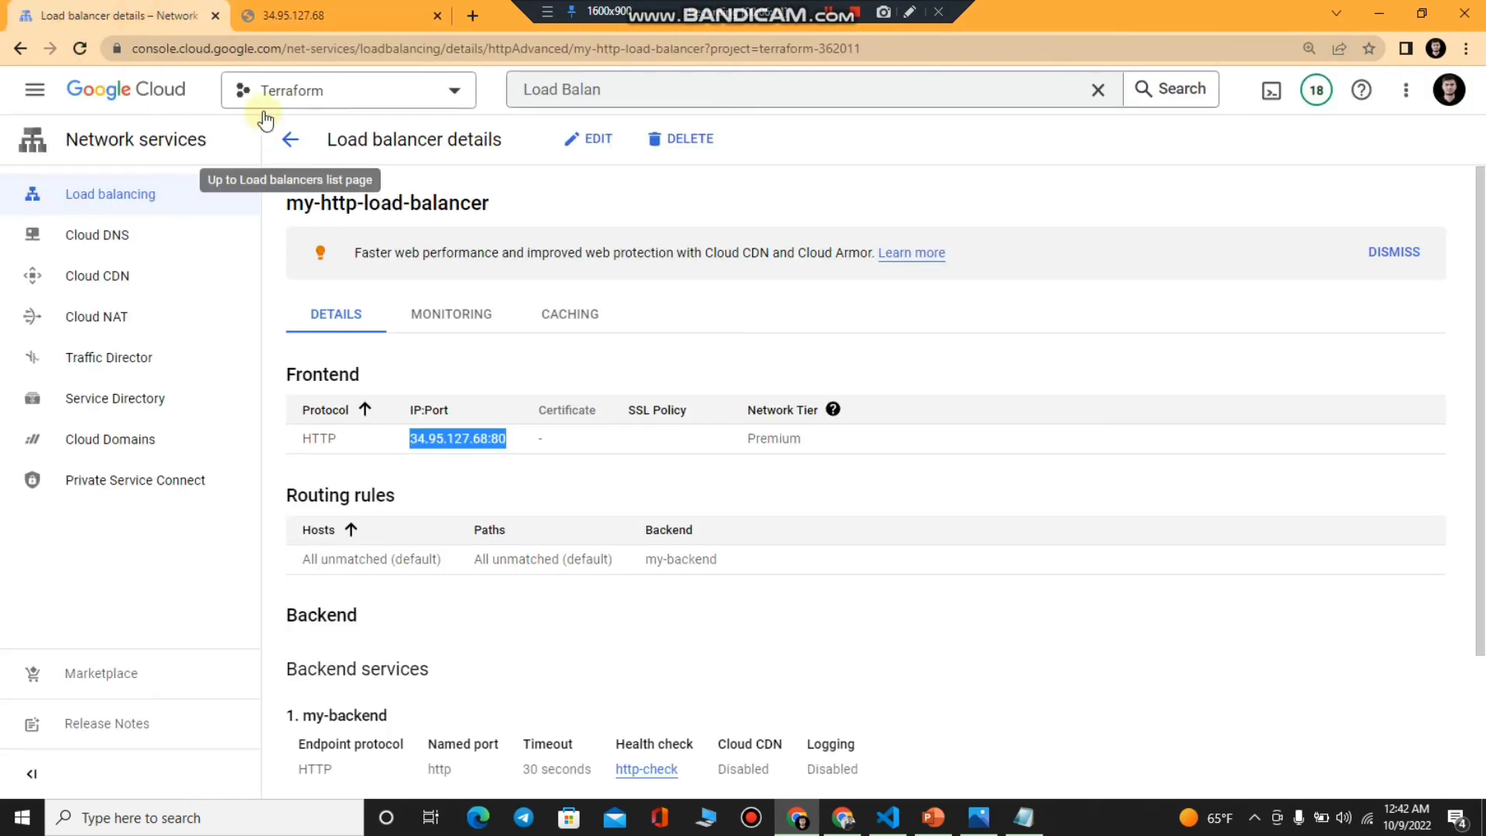
click(333, 15)
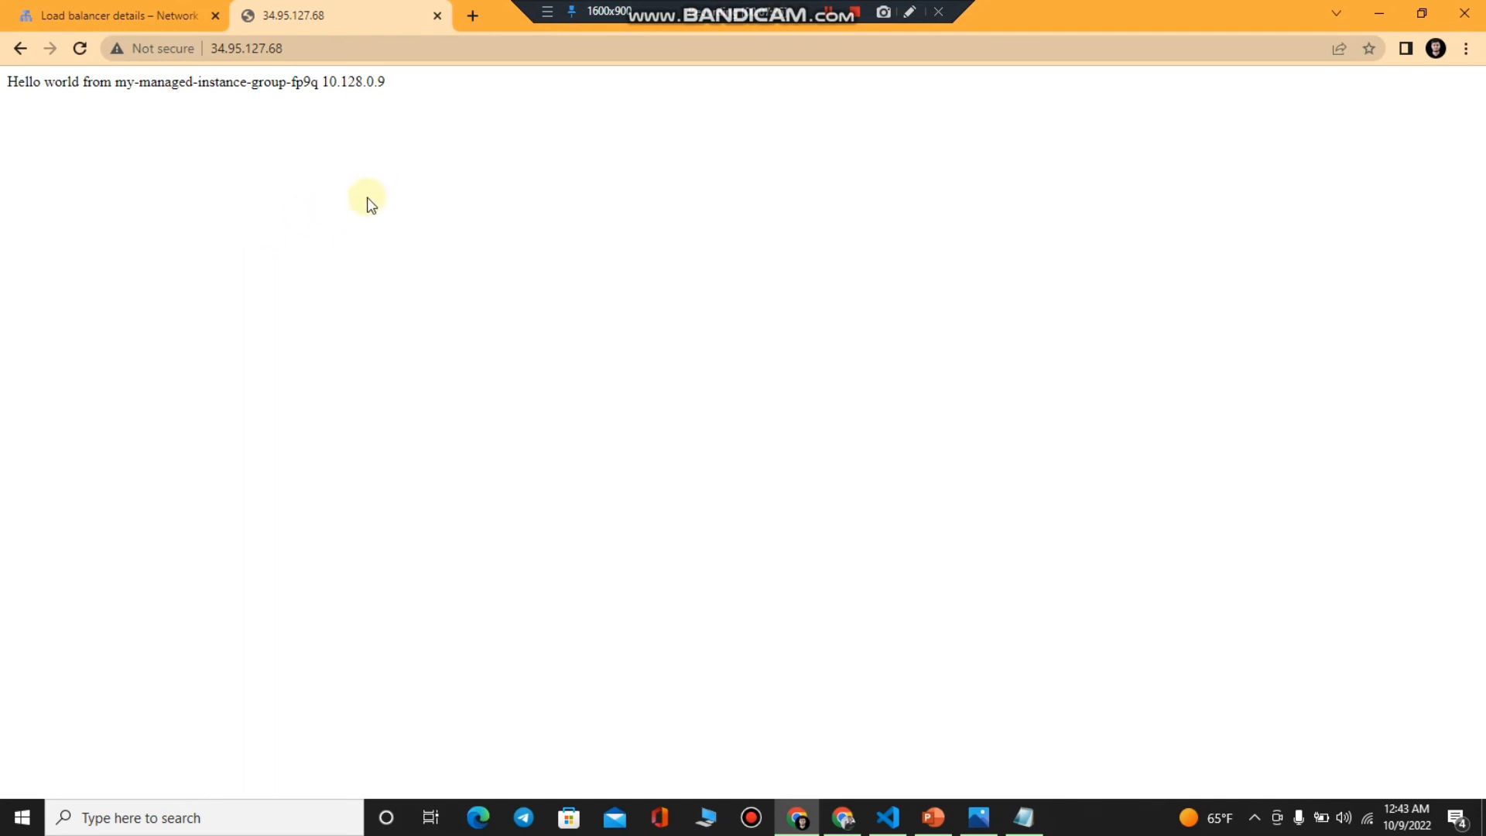
Step: Enlarge the Hello world page to 175% and examine the responding instance's name and internal IP address
key(ctrl+plus)
key(ctrl+plus)
key(ctrl+plus)
key(ctrl+plus)
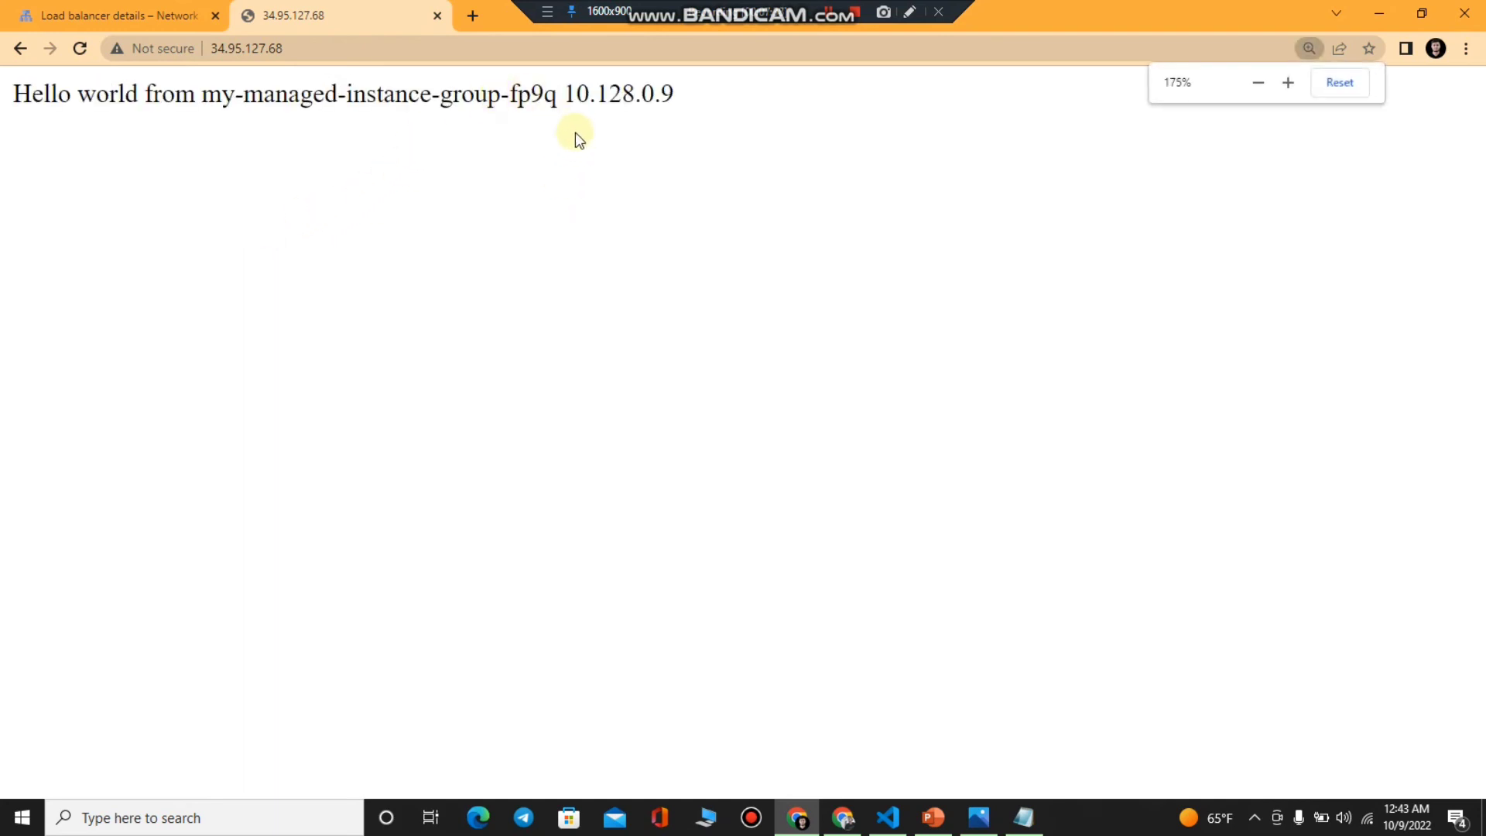
click(170, 17)
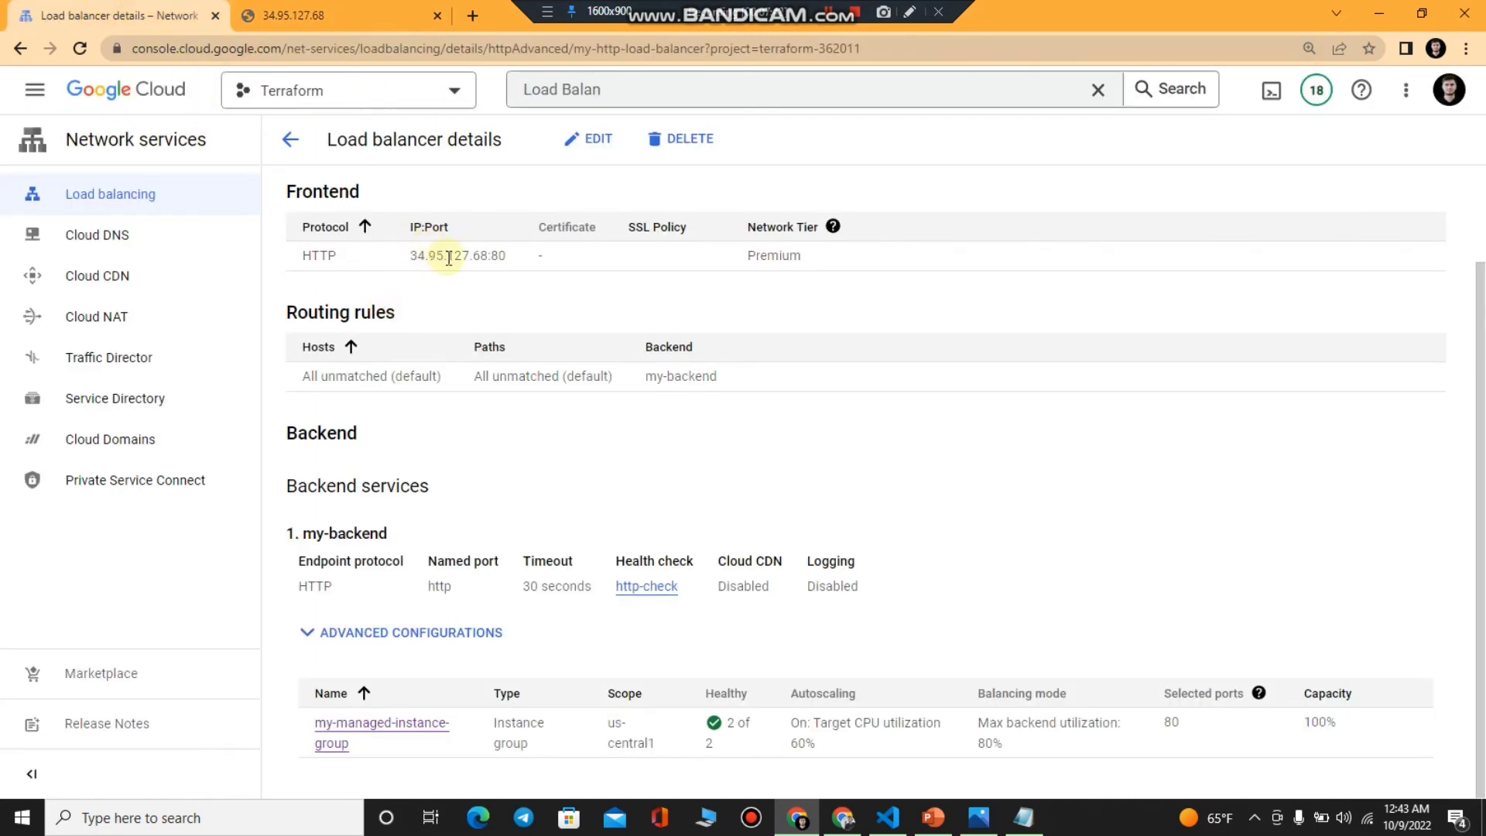
click(403, 16)
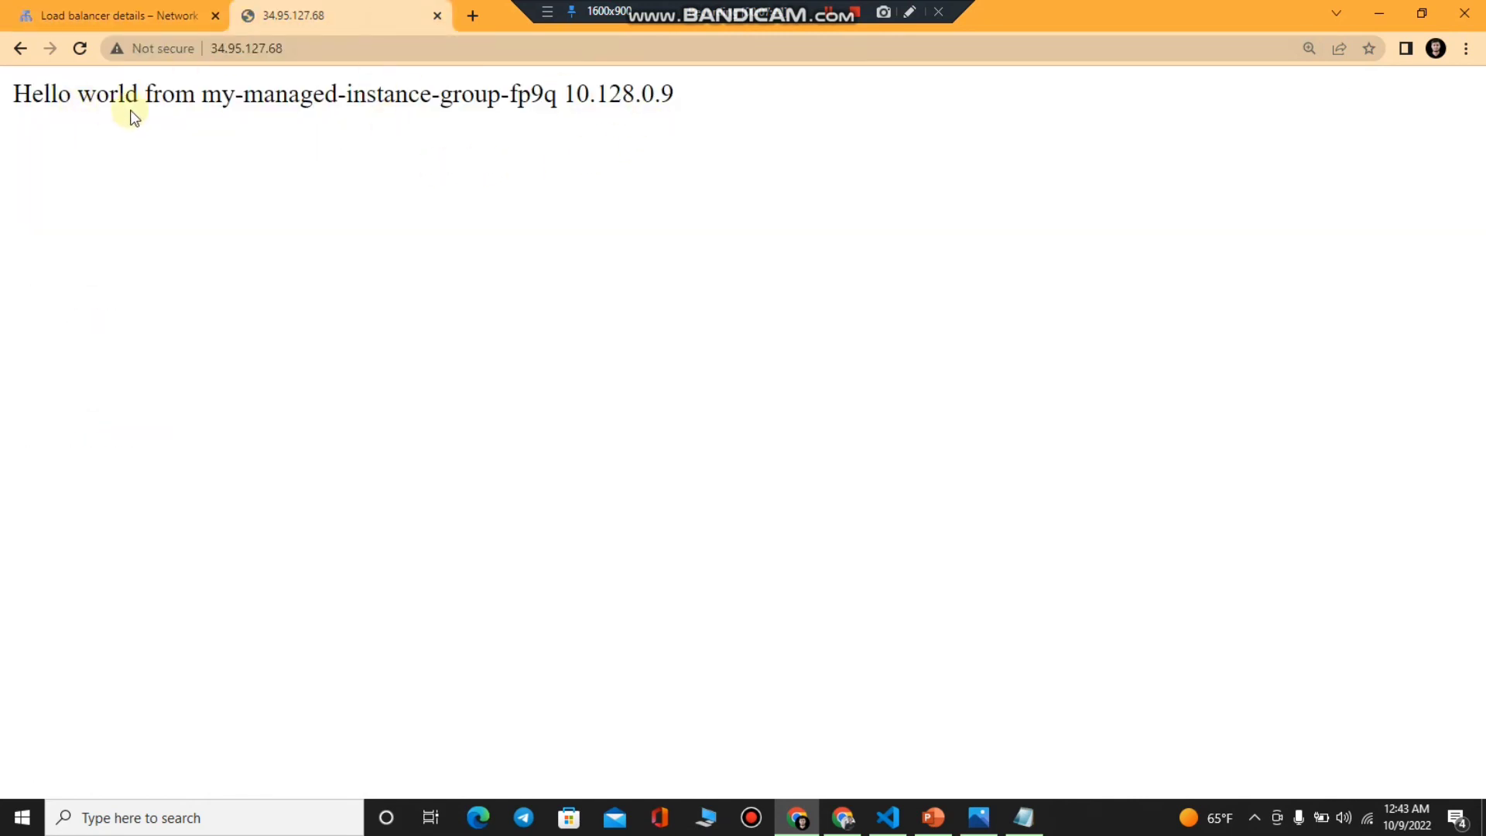
drag(264, 97, 454, 108)
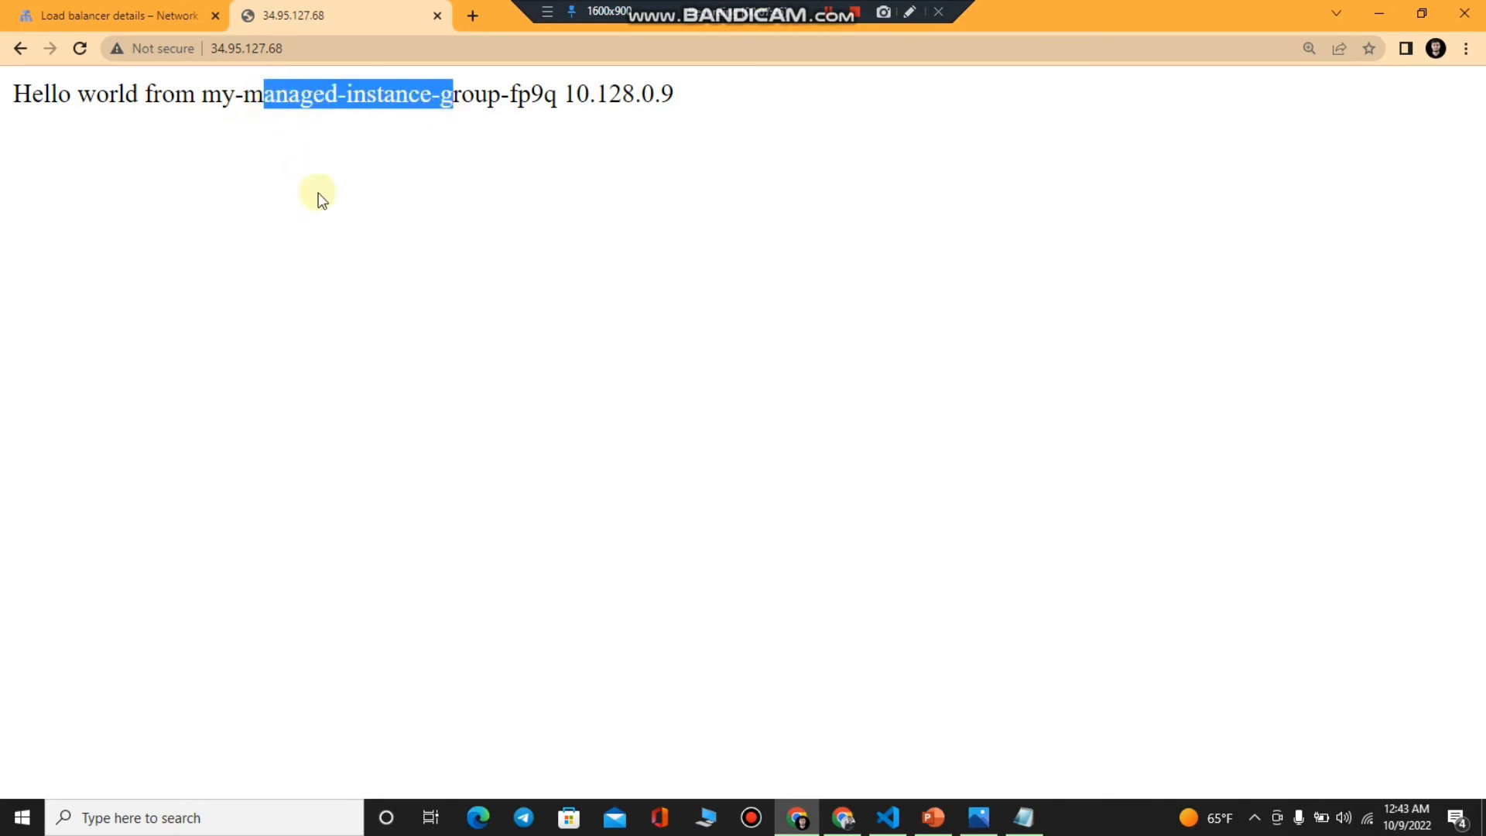
click(320, 197)
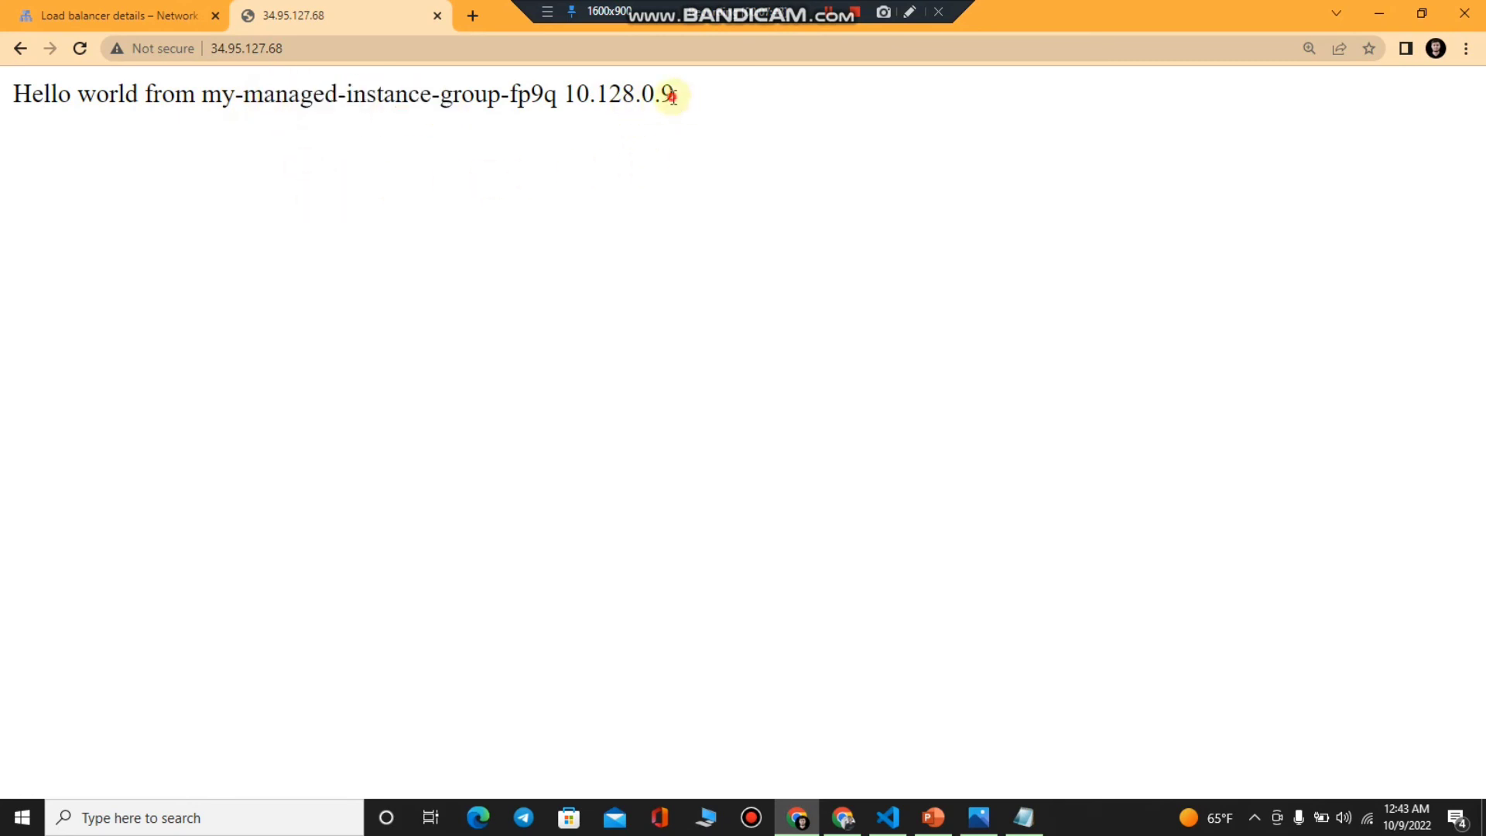
drag(674, 96, 562, 96)
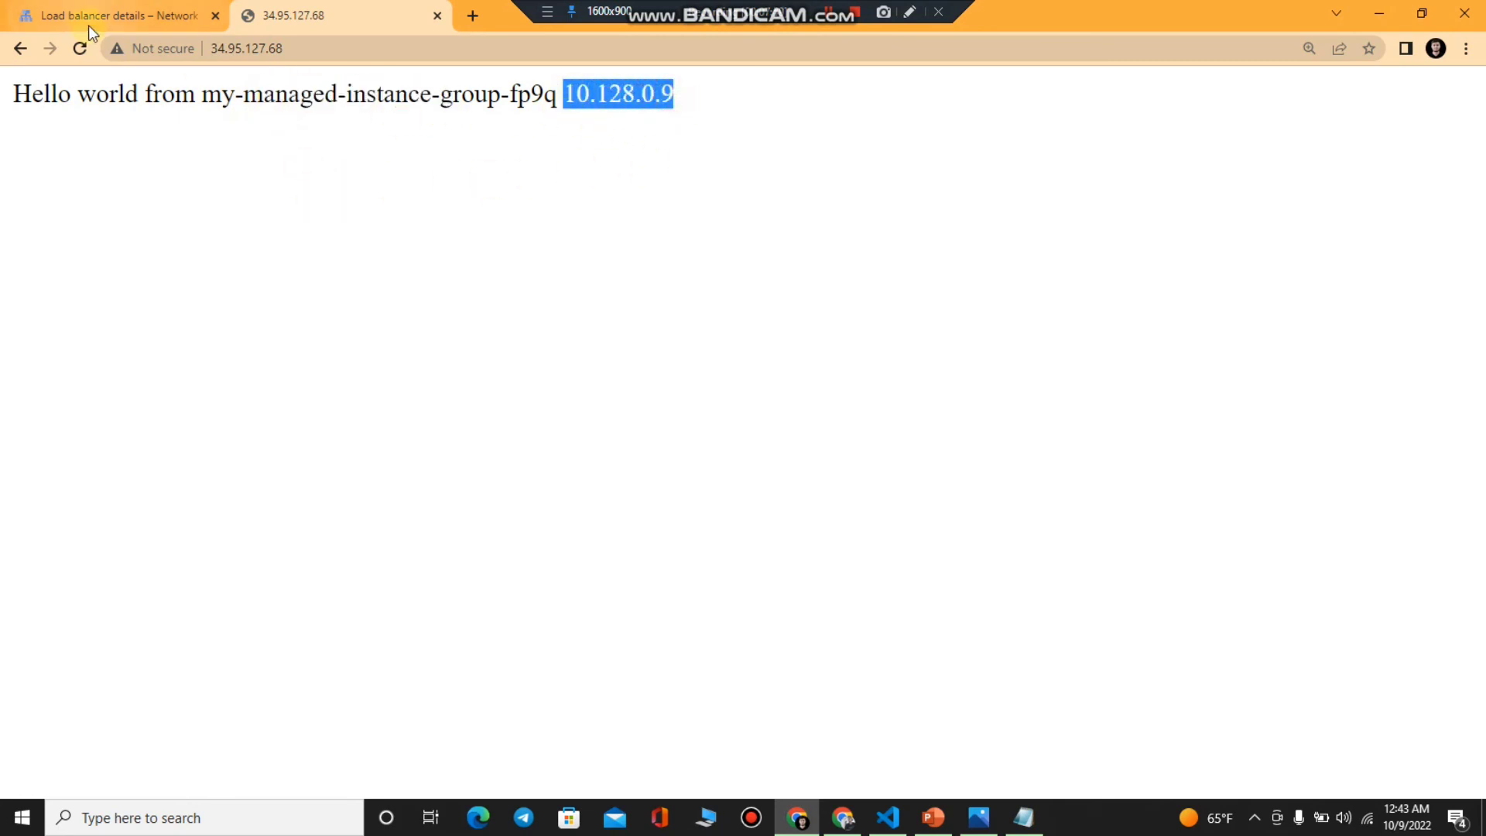
click(604, 101)
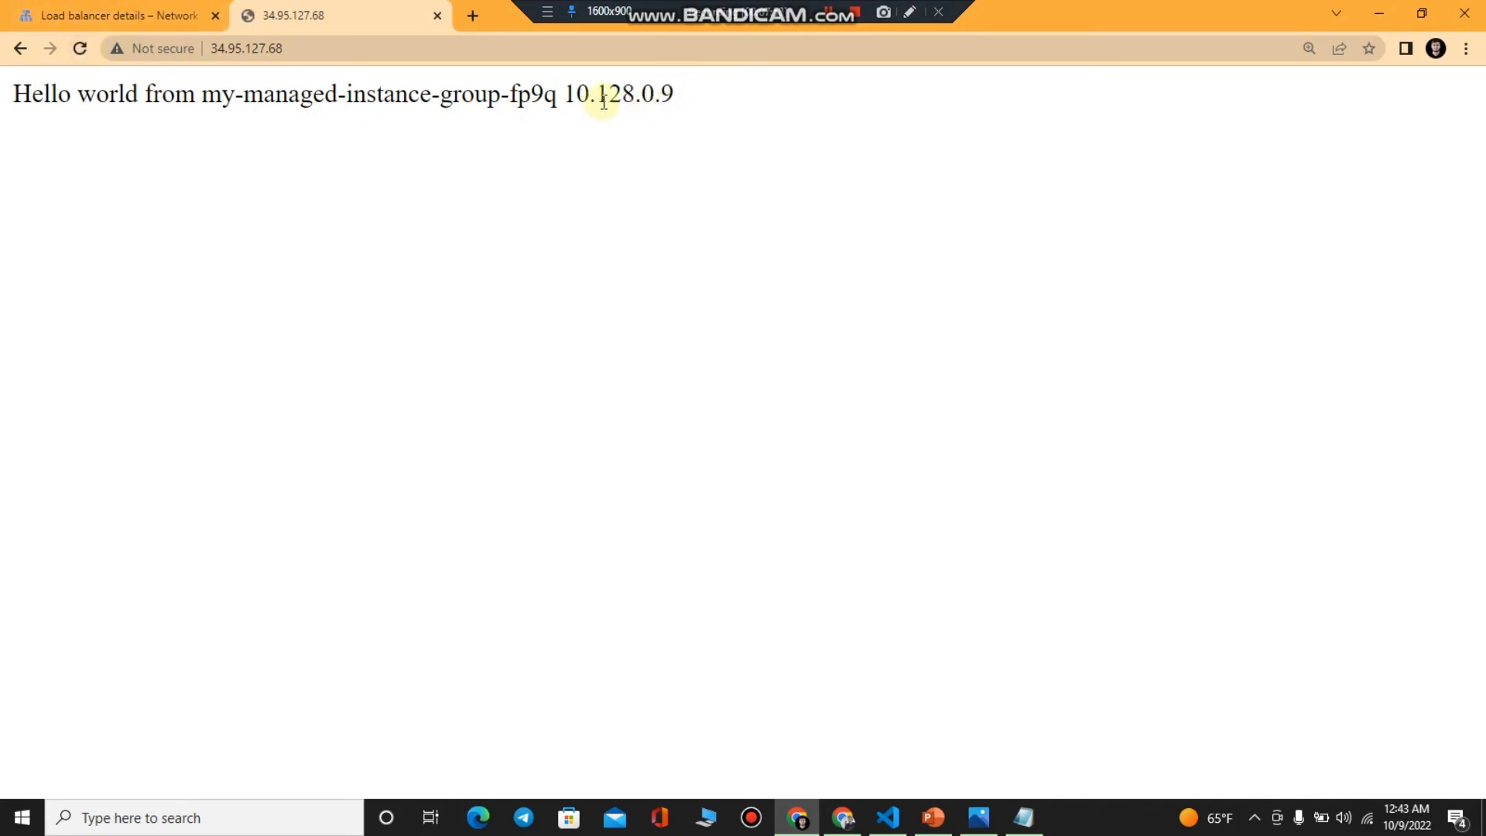
Step: Reload the Hello world page to check which instance responds, and reset the page zoom
click(80, 48)
click(80, 49)
drag(565, 91, 631, 95)
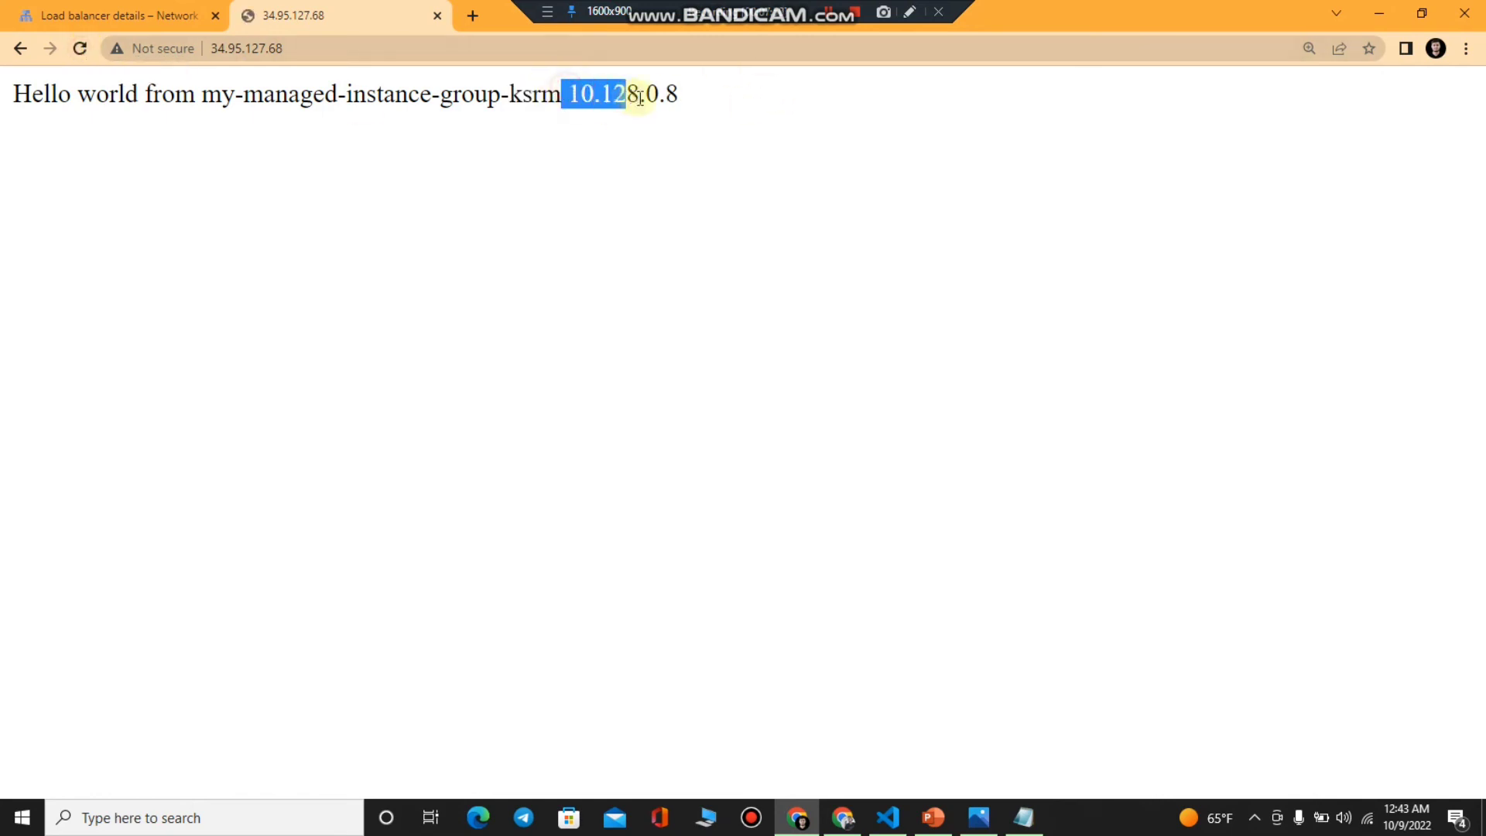
click(650, 105)
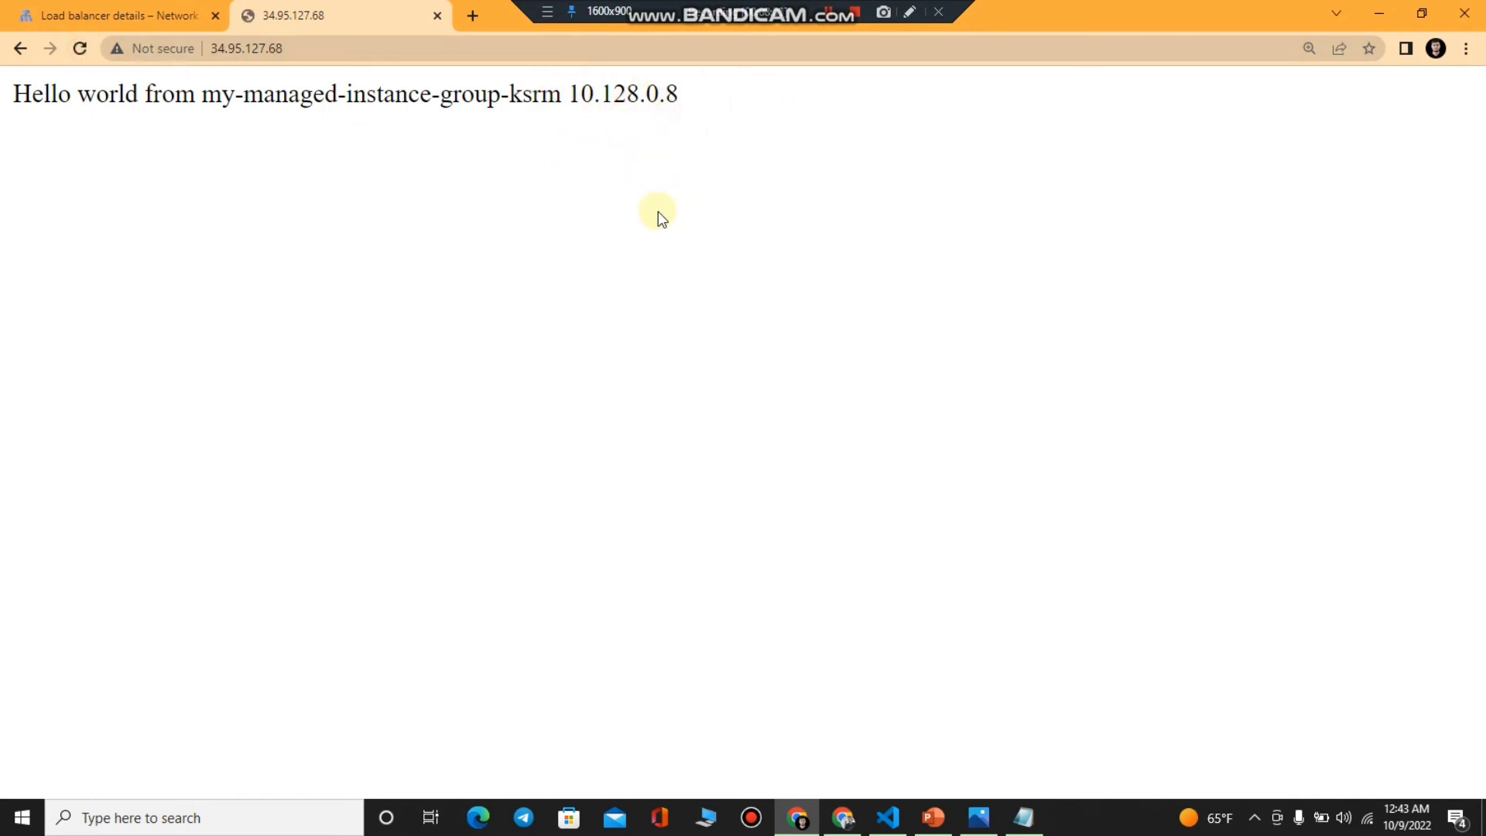
key(ctrl+0)
Step: Return from the load balancer details to the load balancer list and open the Compute Engine VM instances page
click(123, 16)
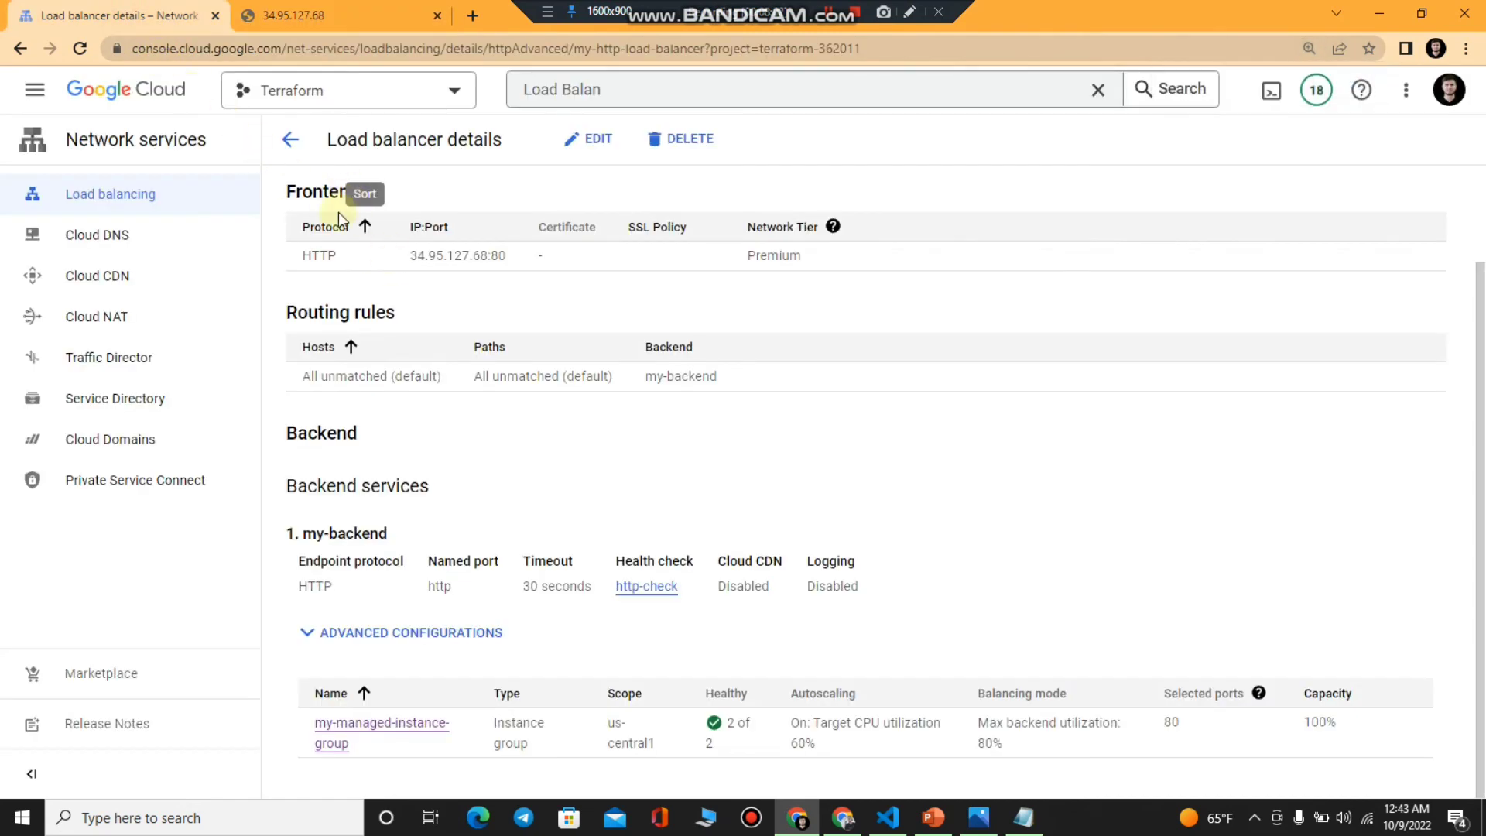
scroll(404, 294, up, 2)
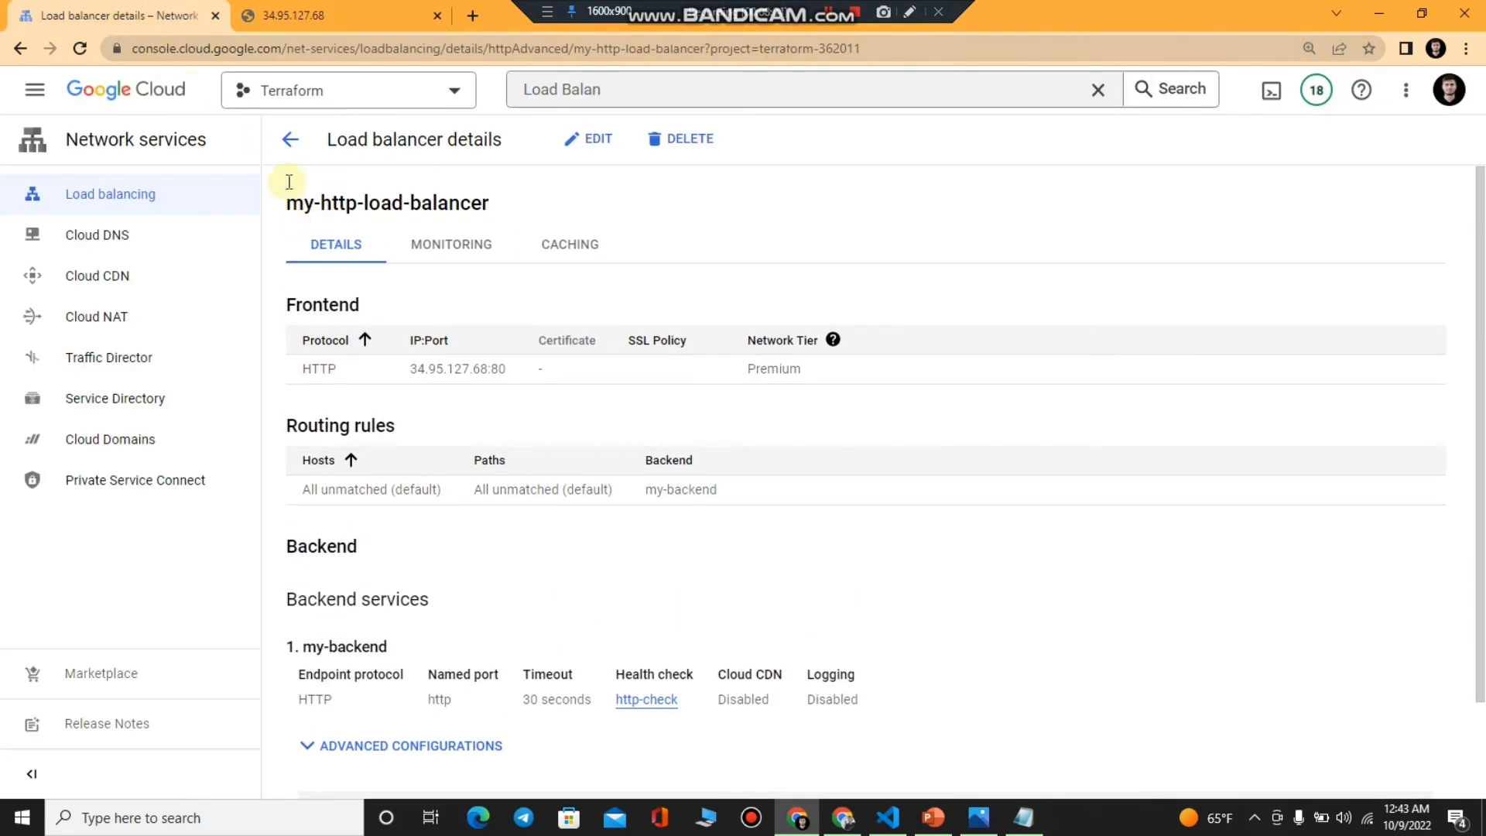
click(290, 139)
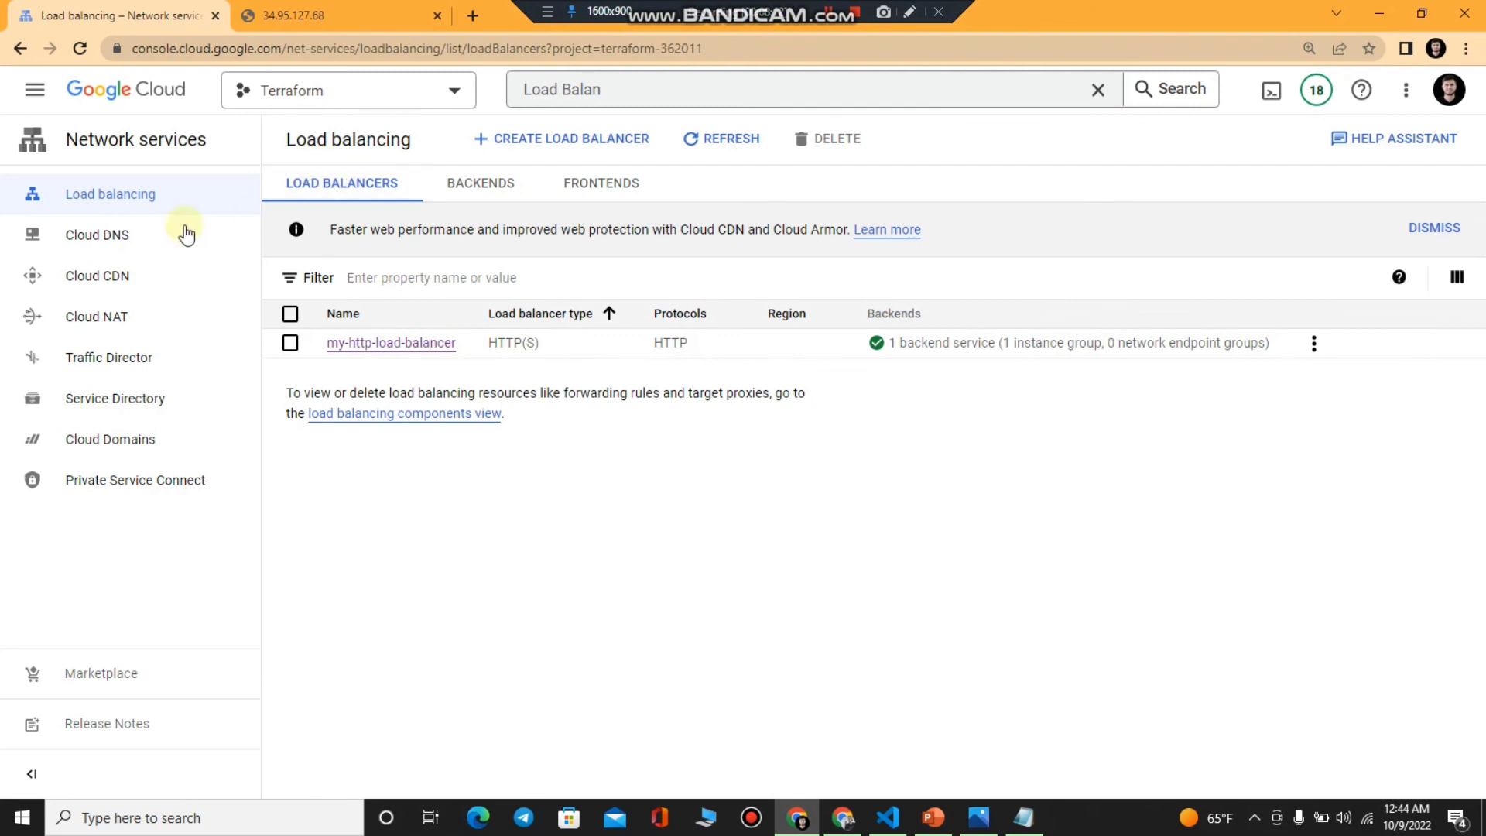
click(212, 195)
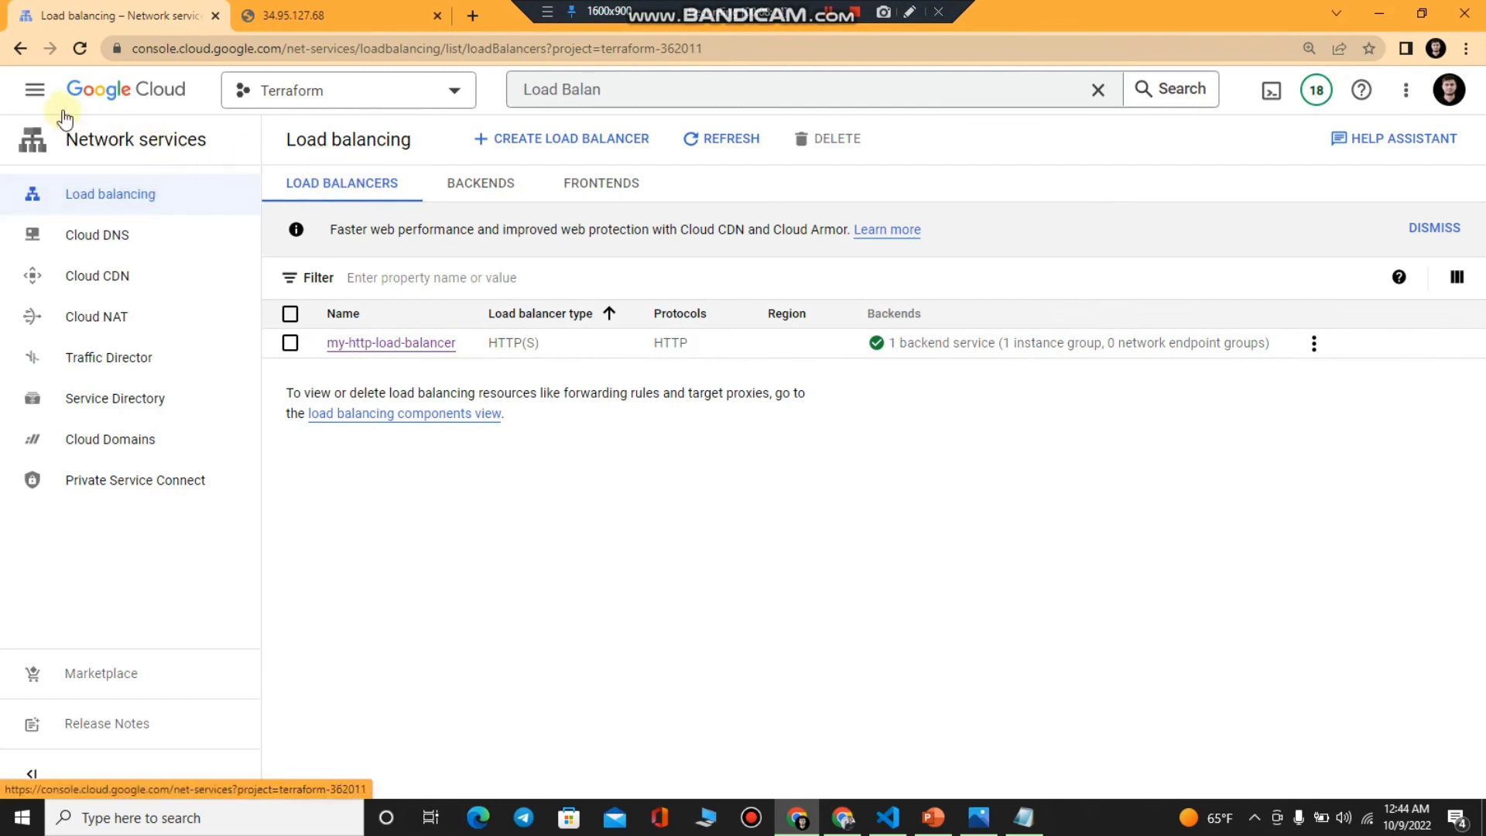
click(35, 90)
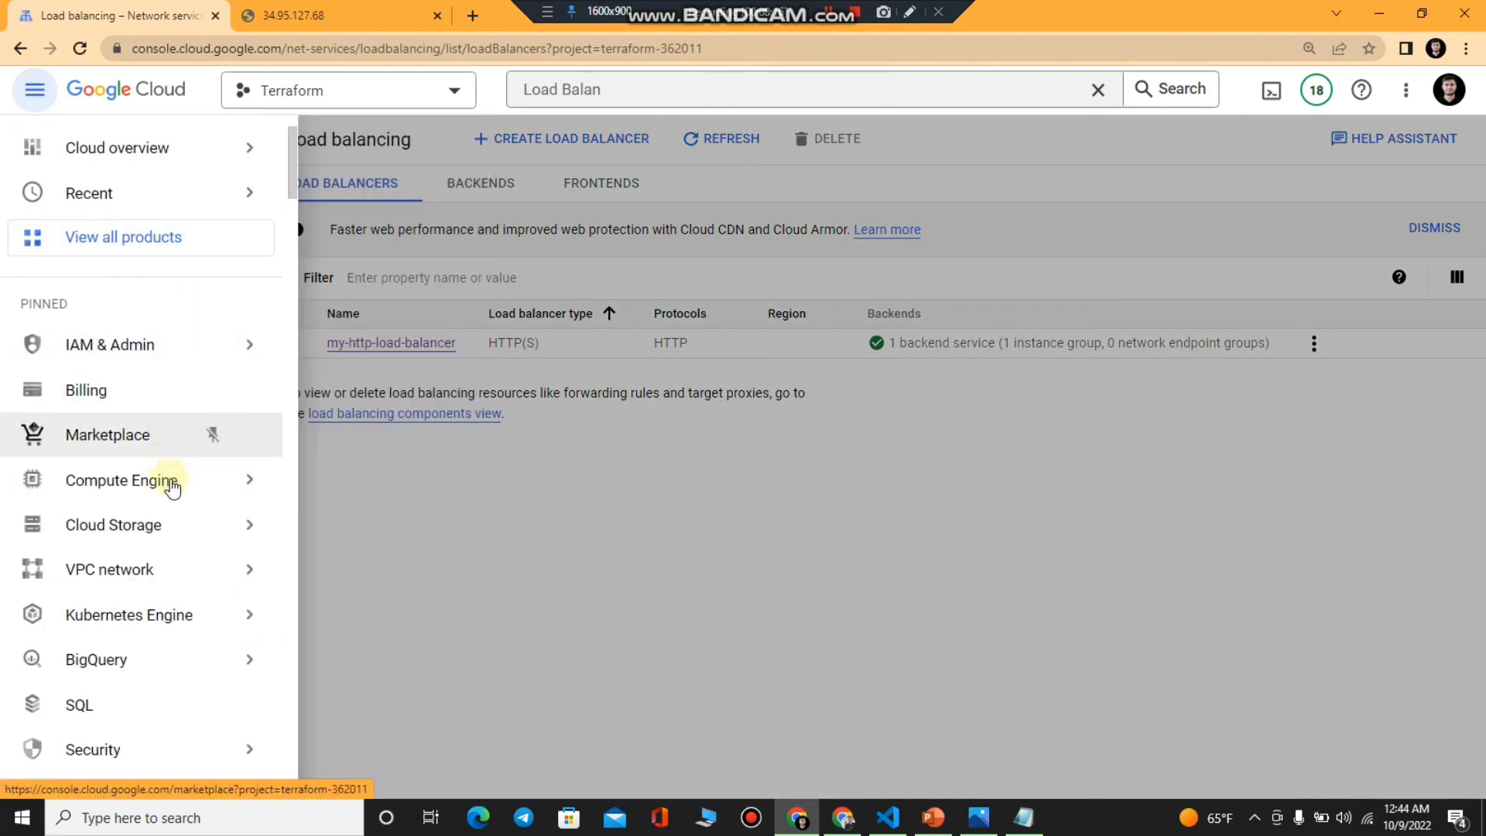
mouse_move(233, 480)
click(345, 144)
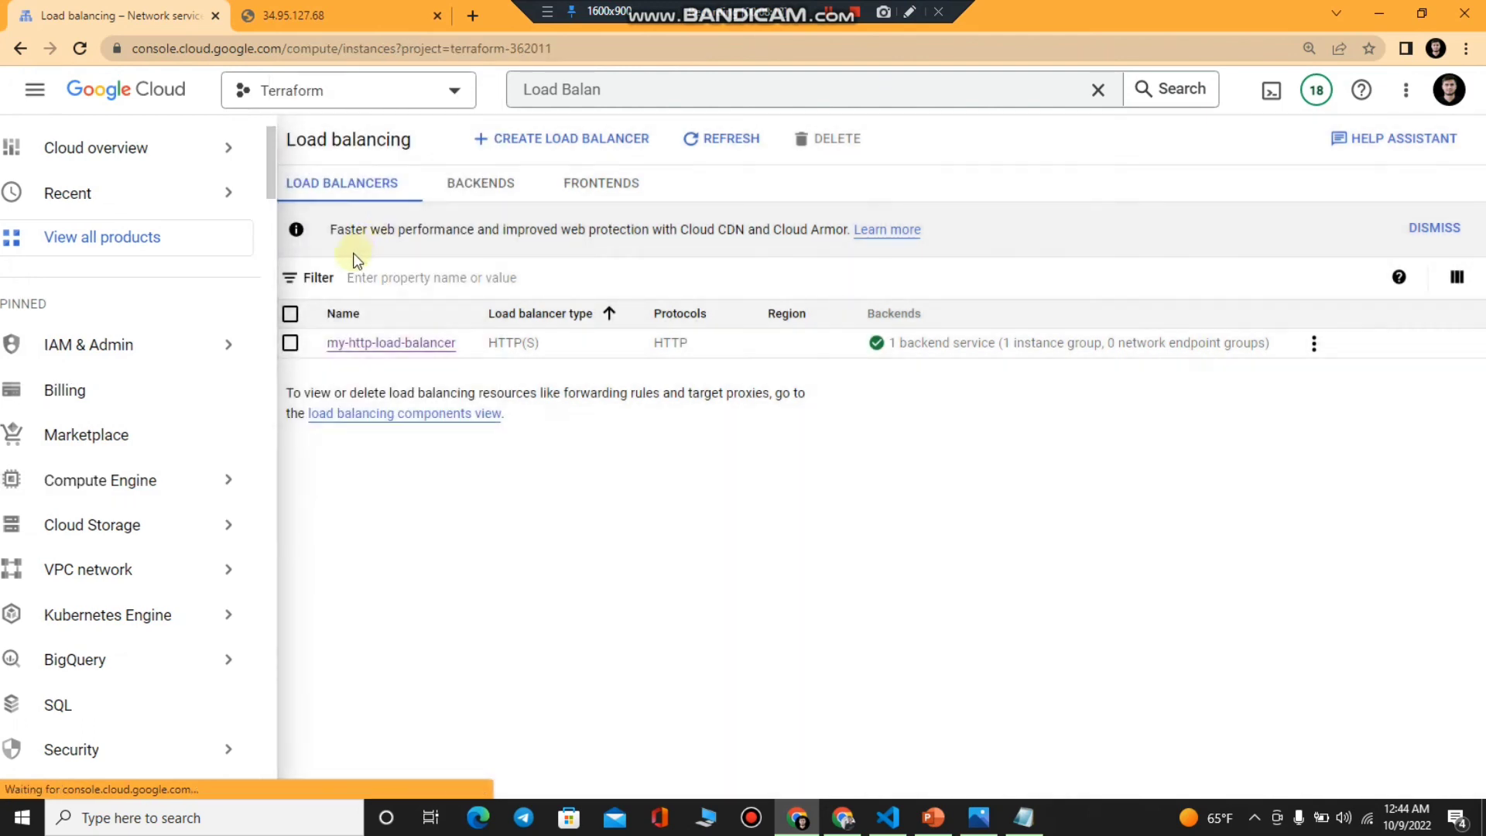